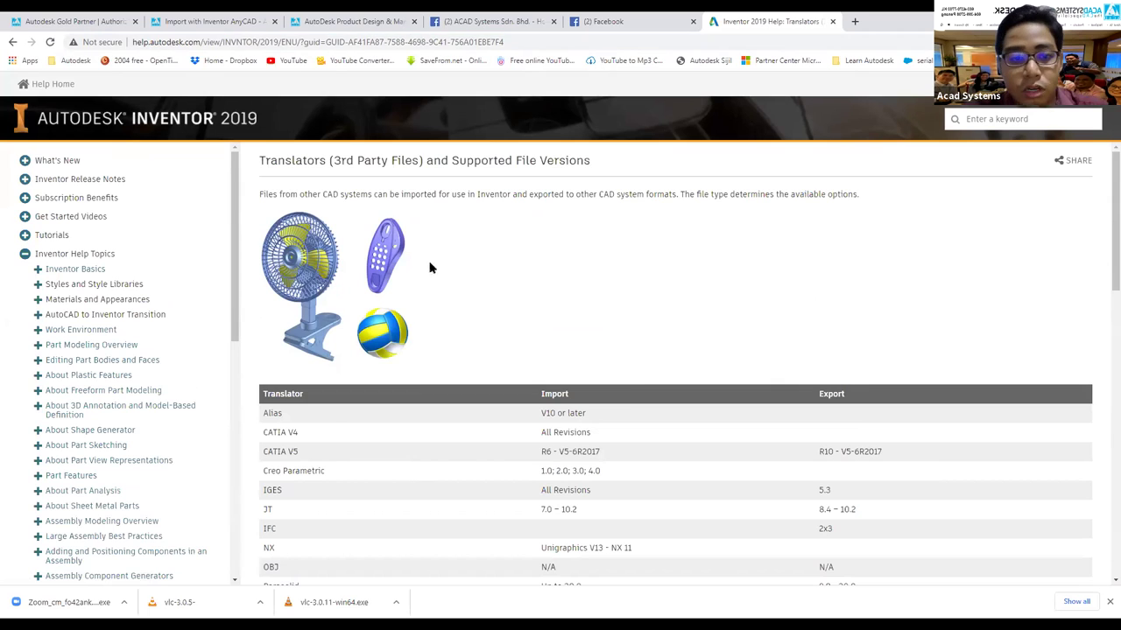
Step: Examine the translator table of supported import and export versions and the supported AnyCAD reference model formats
scroll(408, 289, down, 2)
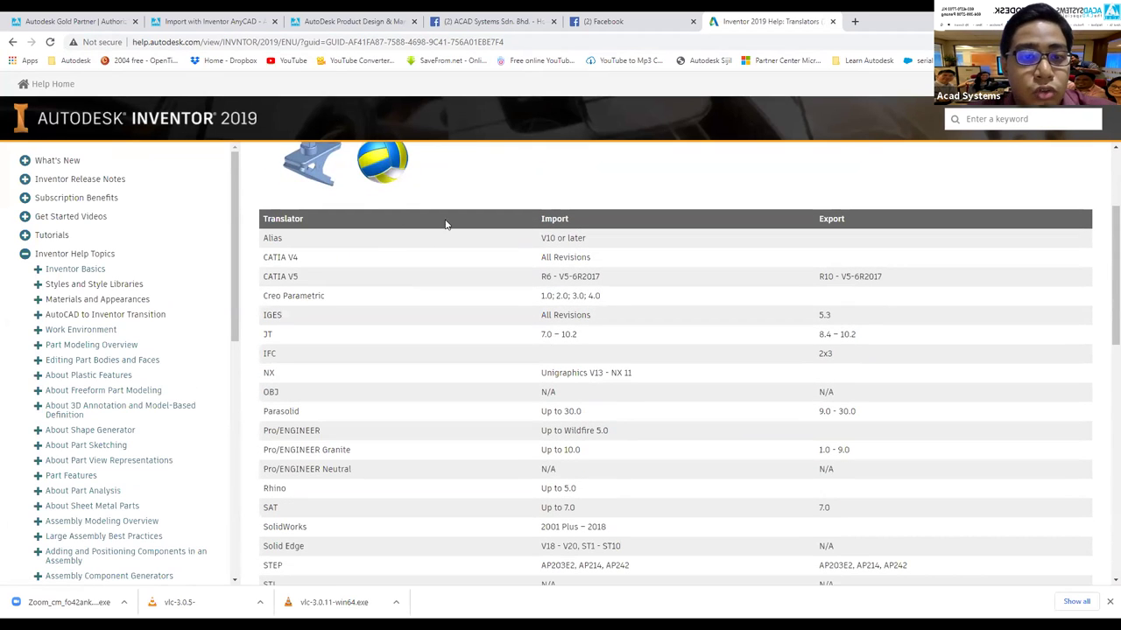
scroll(682, 294, down, 1)
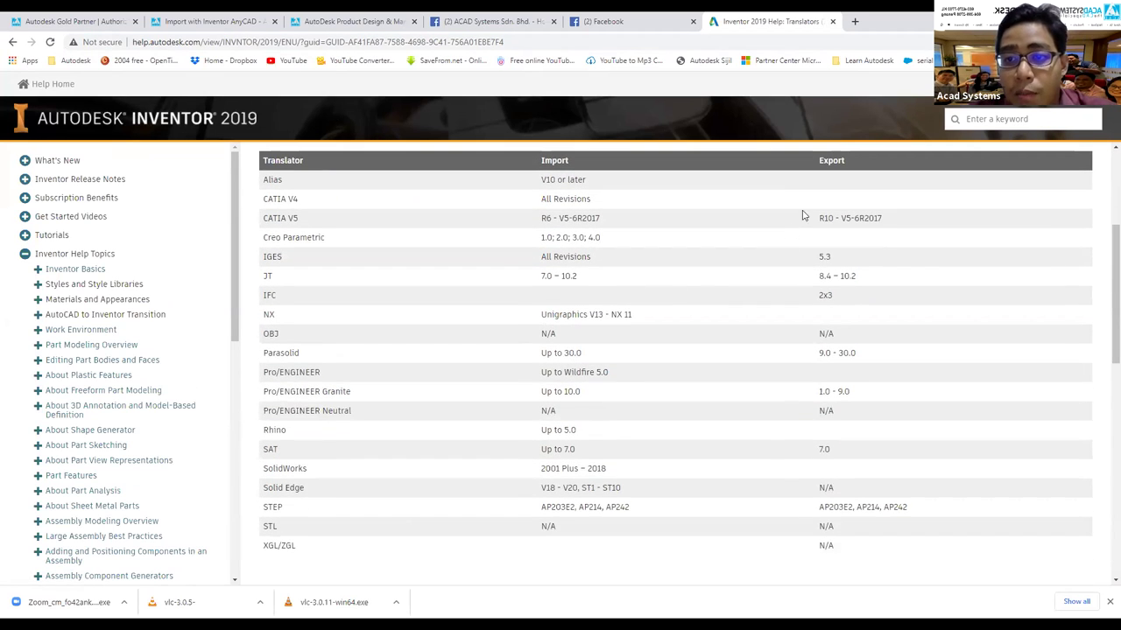
scroll(830, 420, down, 3)
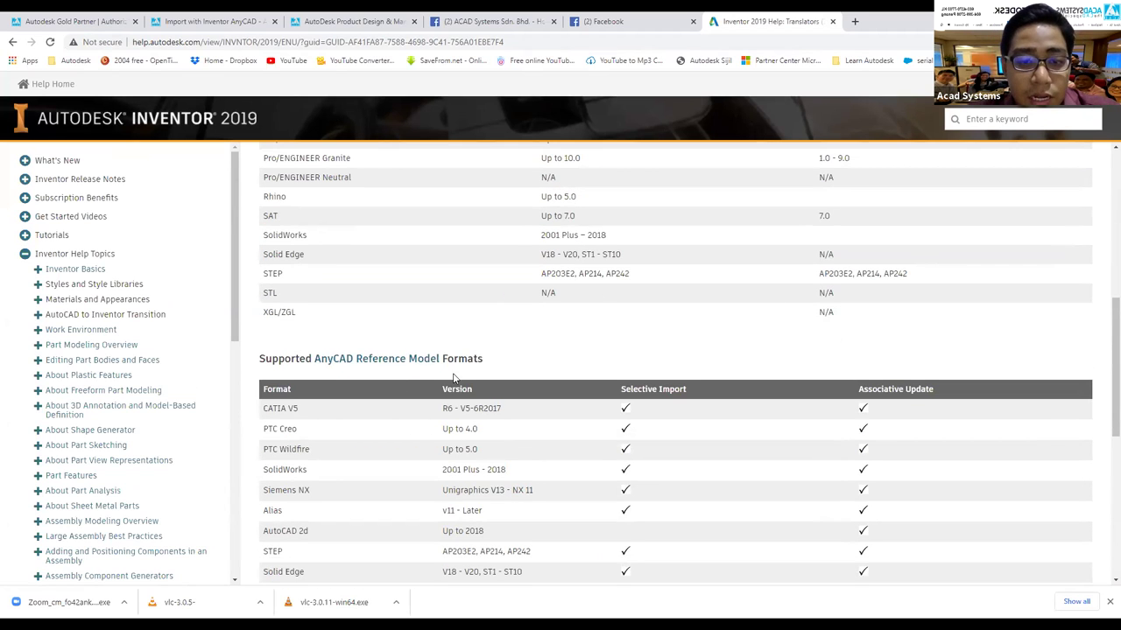
scroll(399, 264, down, 2)
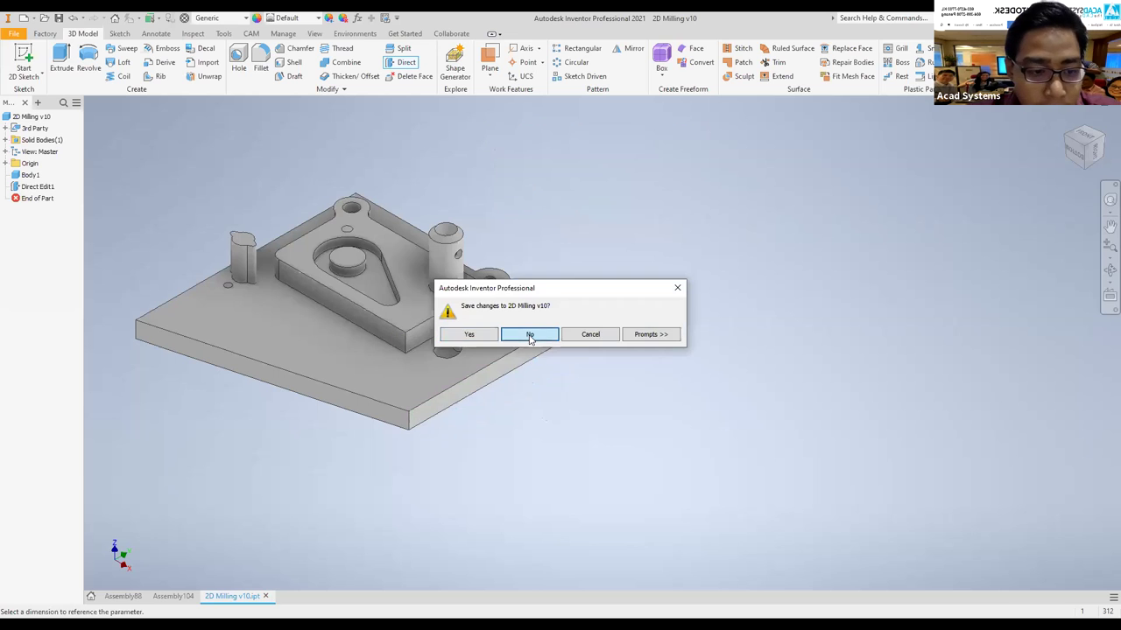
Step: Close the 2D Milling v10 part without saving its changes and return to the home page
click(527, 334)
click(91, 597)
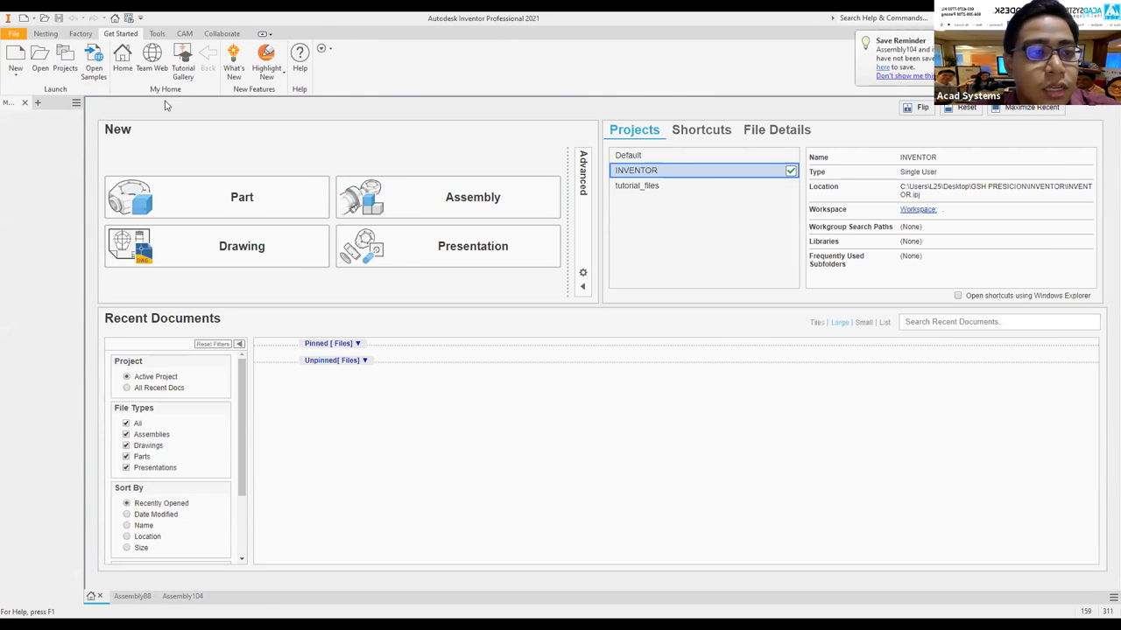
Step: Start opening a file, try the Autodesk Inventor Files filter, and switch back to listing all file types
click(45, 66)
click(407, 459)
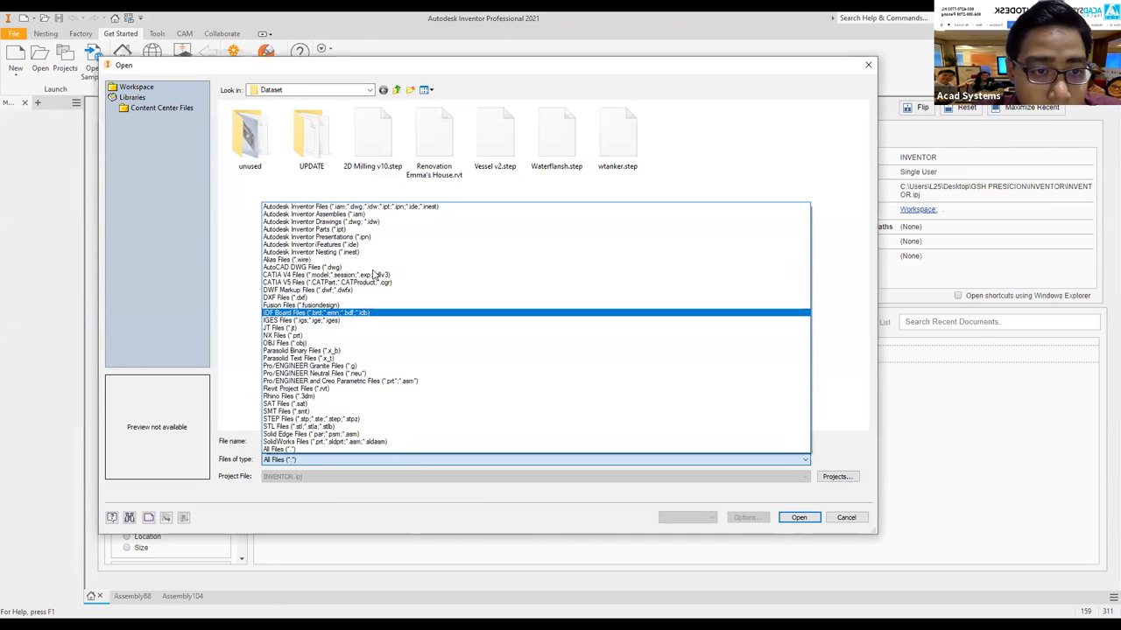
click(368, 206)
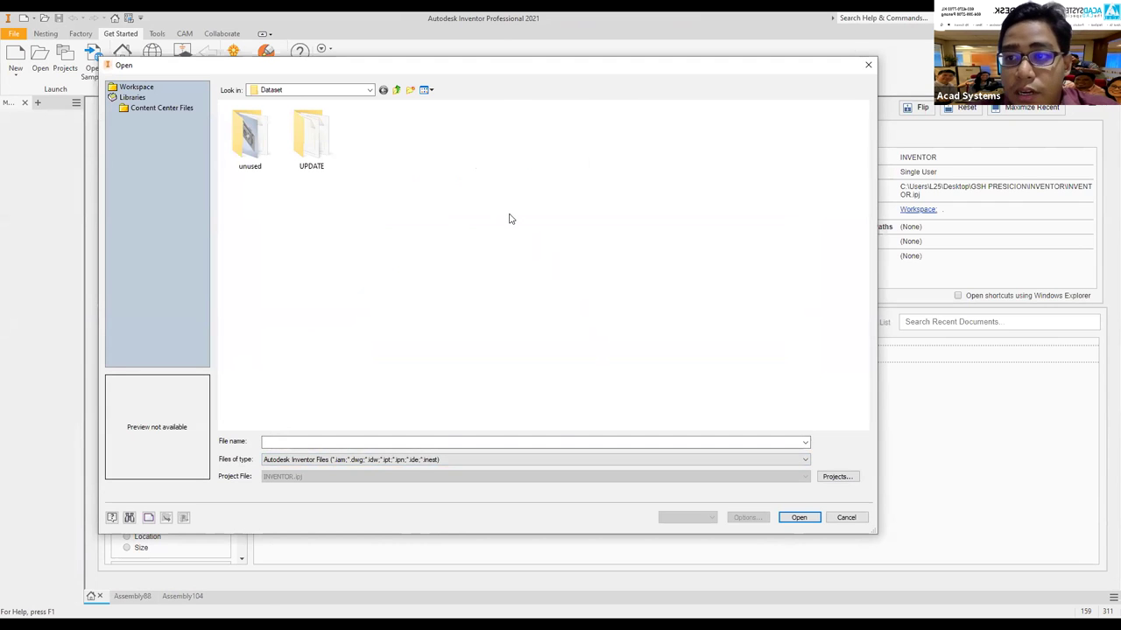
click(283, 466)
click(289, 451)
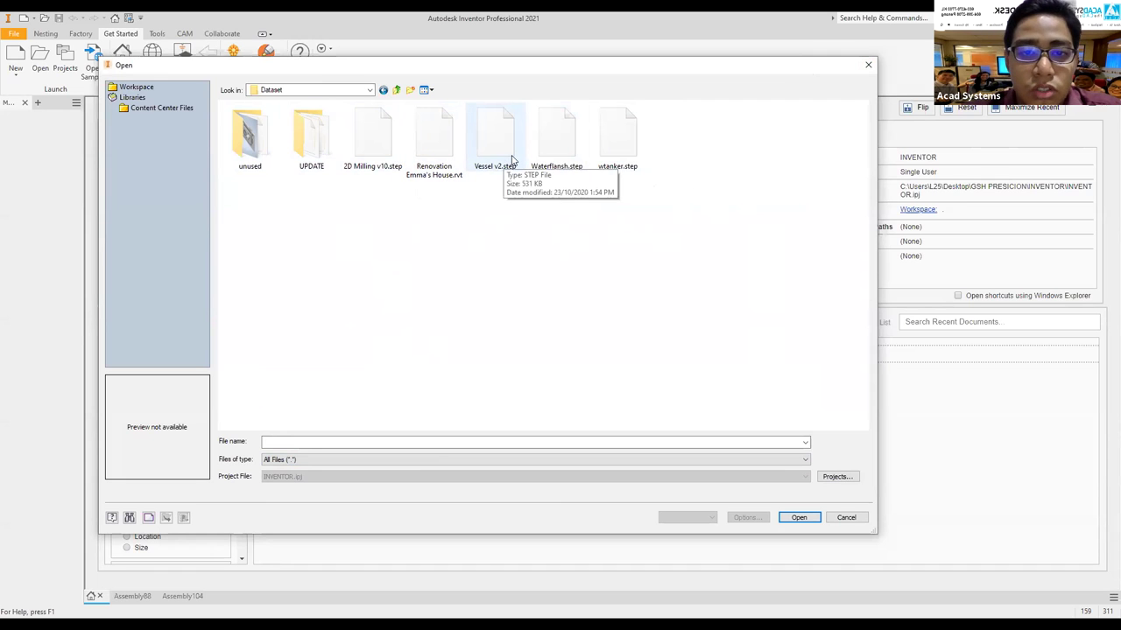
Step: Open 2D Milling v10.step from the Dataset folder and import it as a converted model
click(382, 164)
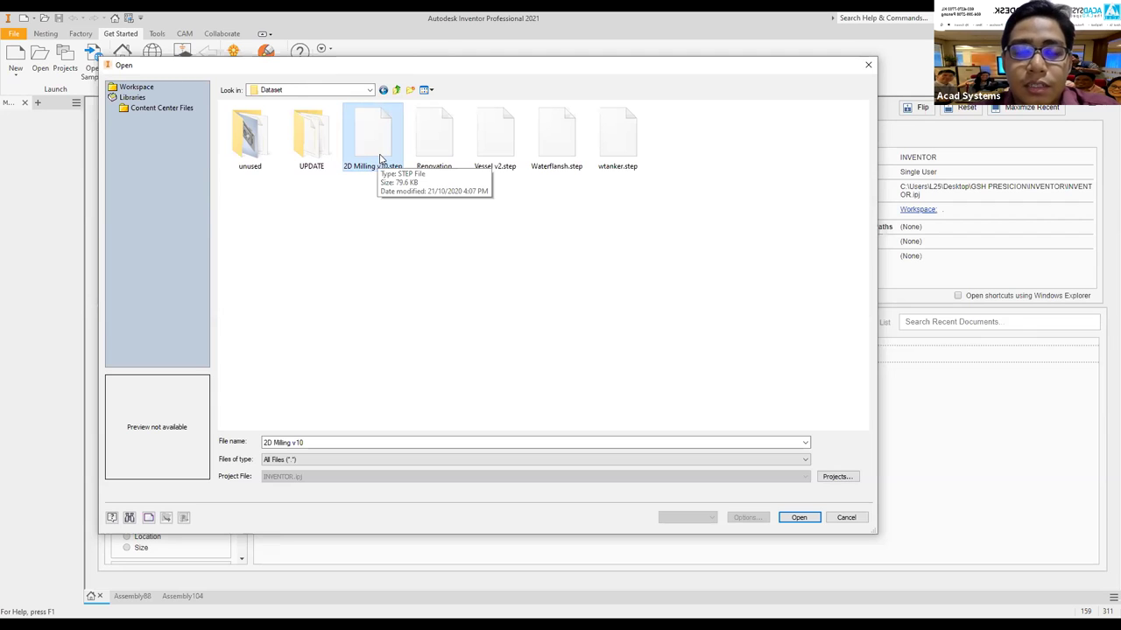
click(619, 167)
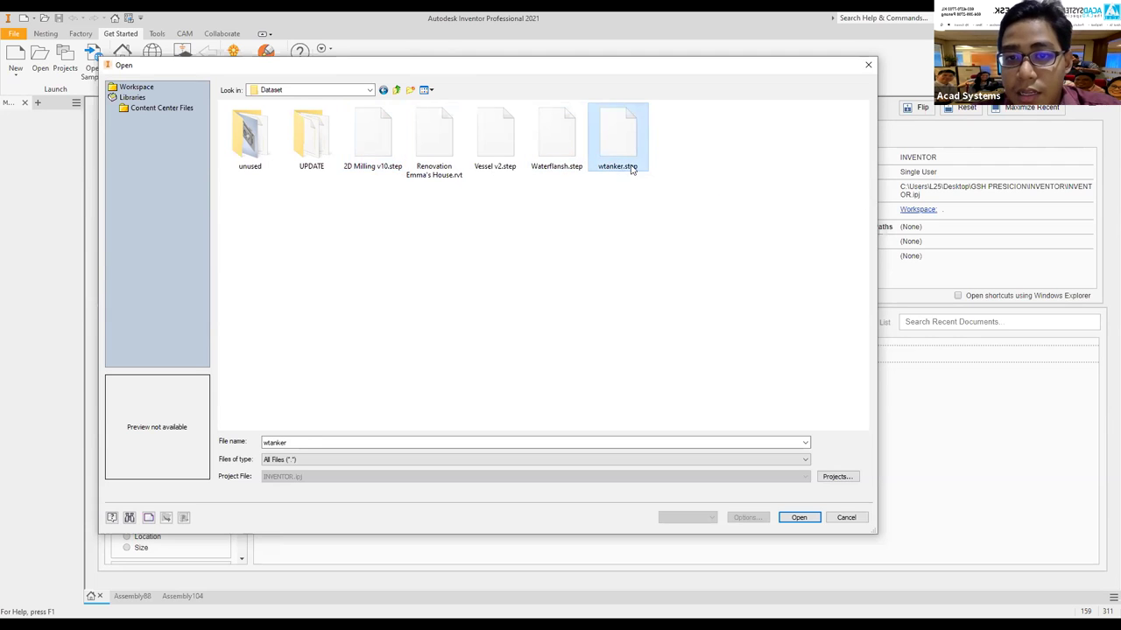
click(390, 149)
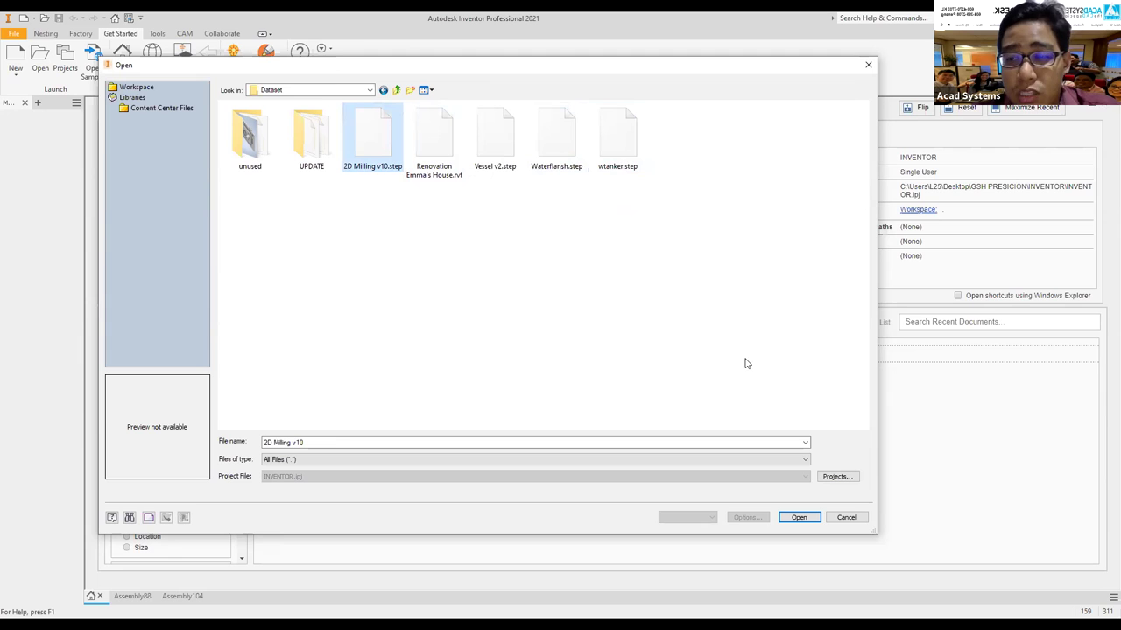
click(798, 518)
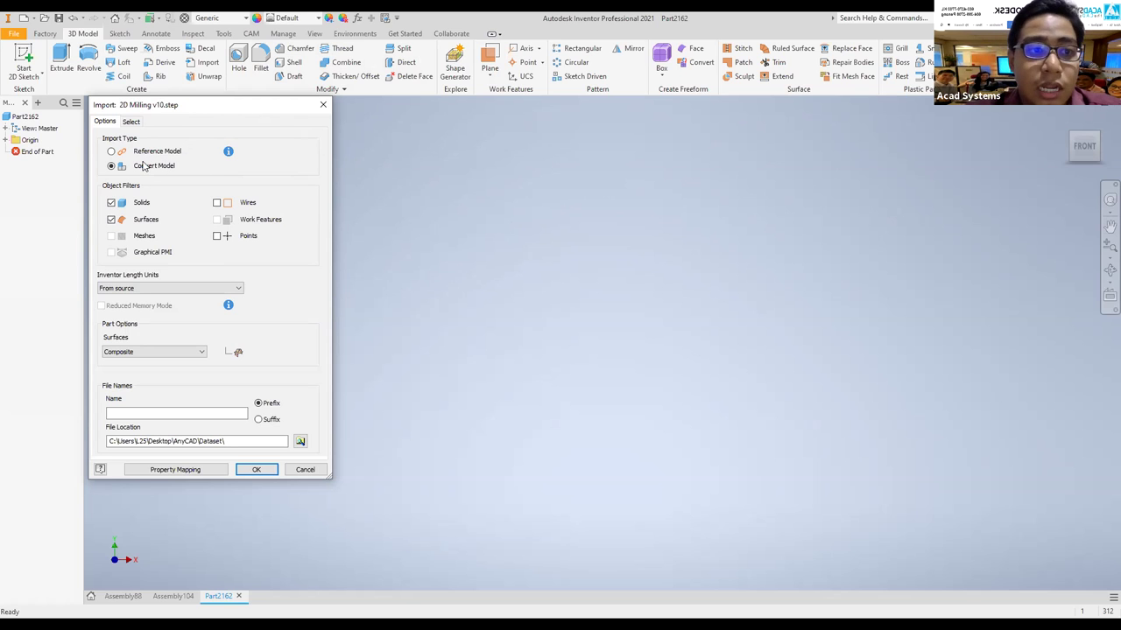
click(257, 469)
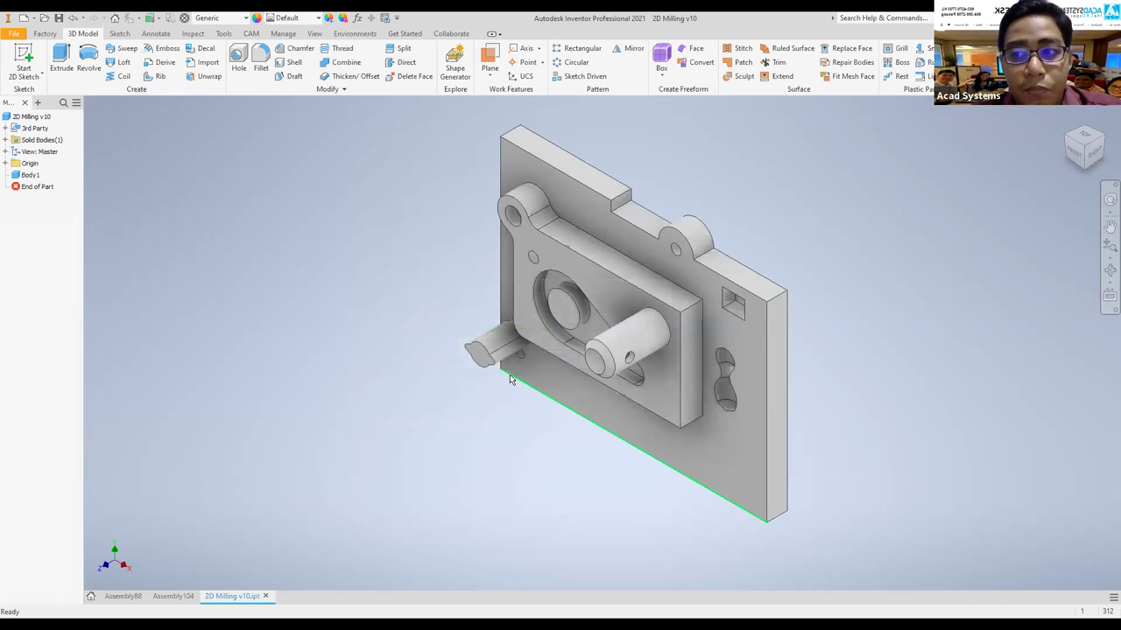
Step: Examine the imported part by highlighting Body1 in the model, and clear the selection
click(528, 398)
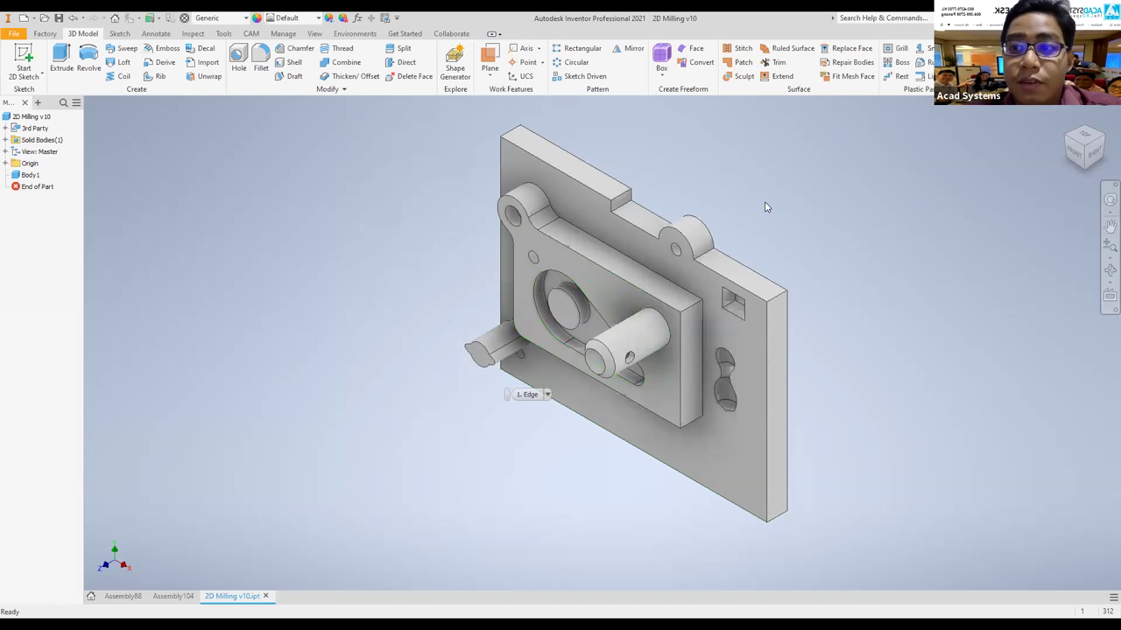
click(479, 390)
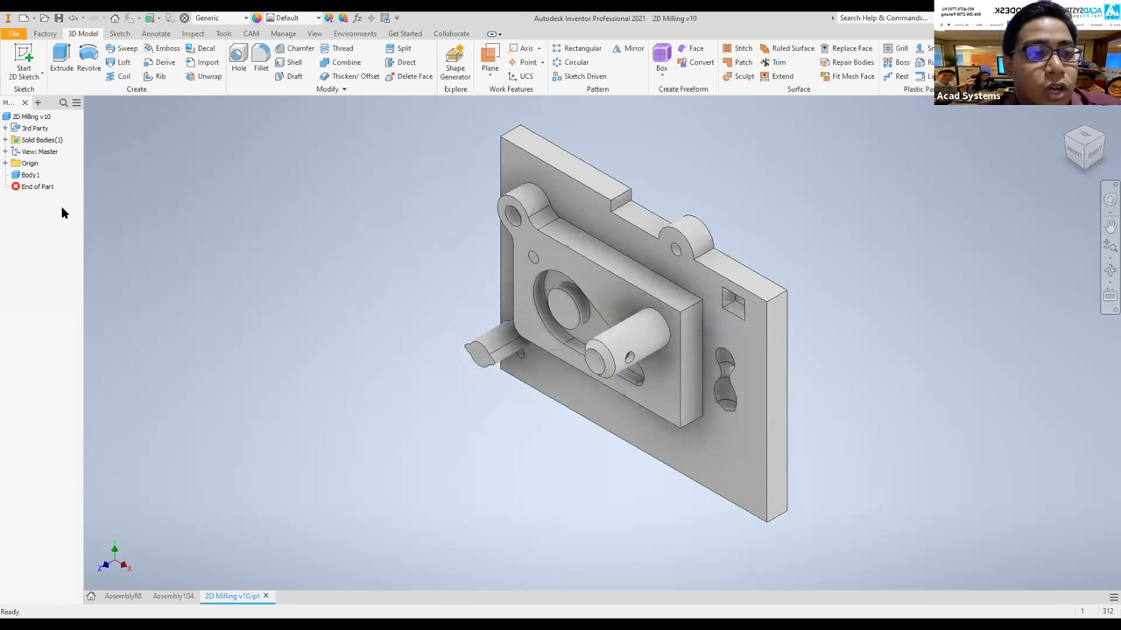
click(30, 175)
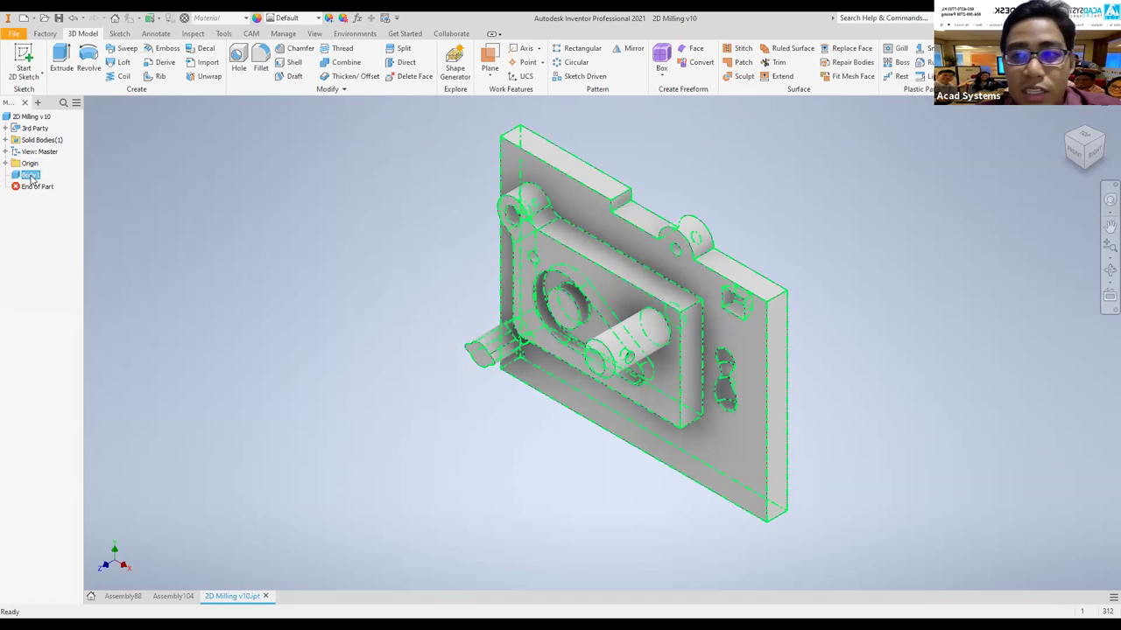
click(794, 184)
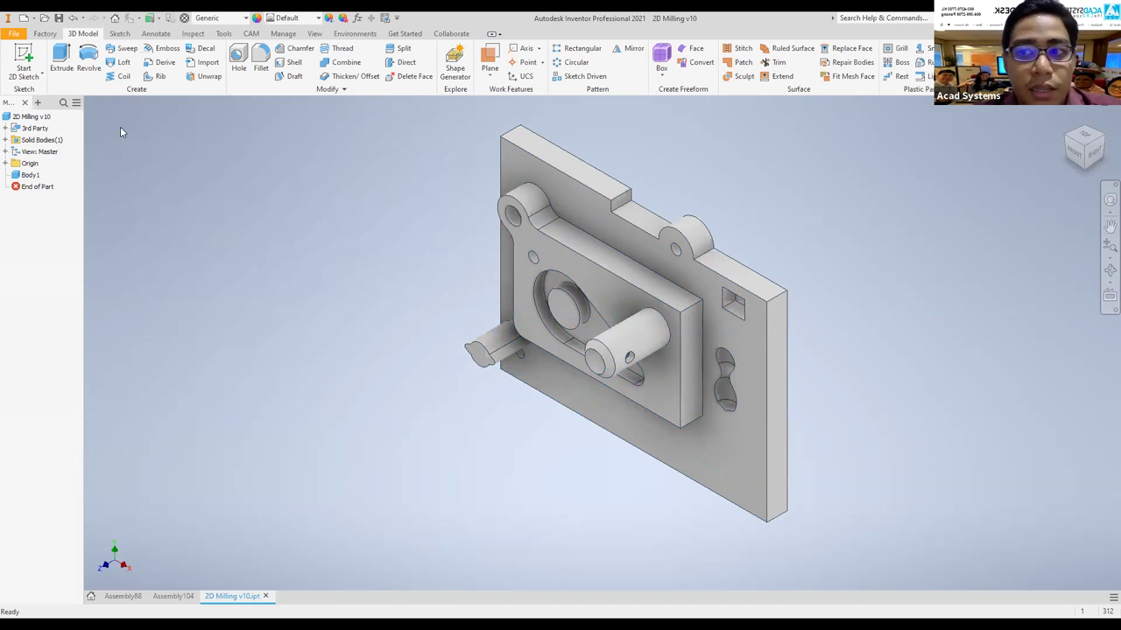
Step: Open wtanker.step from the Dataset folder and set its import type to Reference Model
click(91, 596)
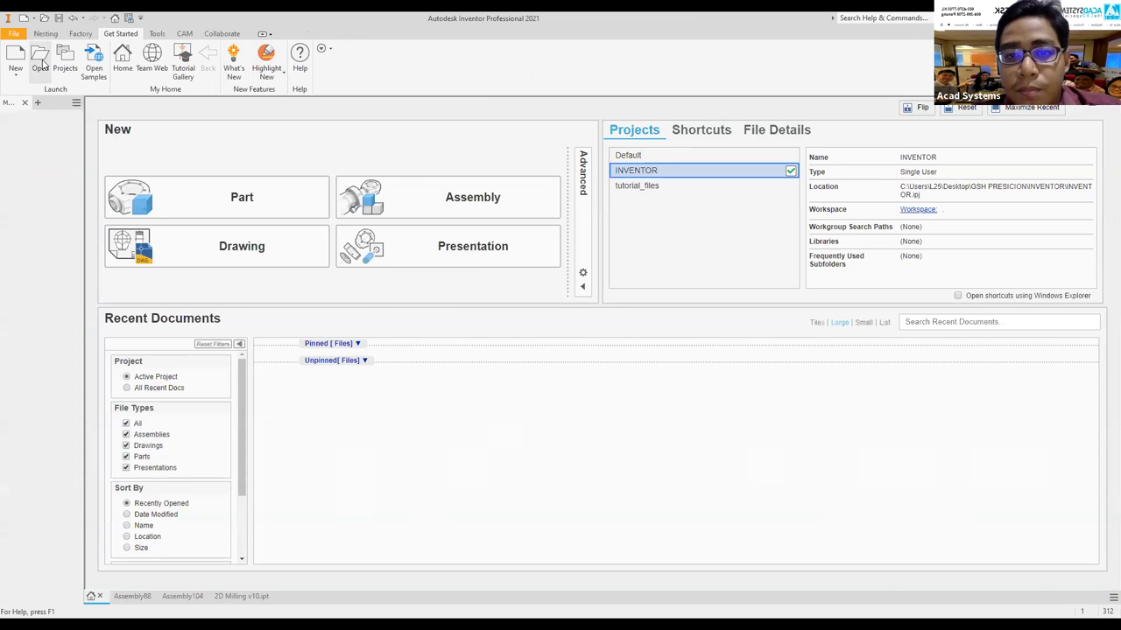
click(40, 60)
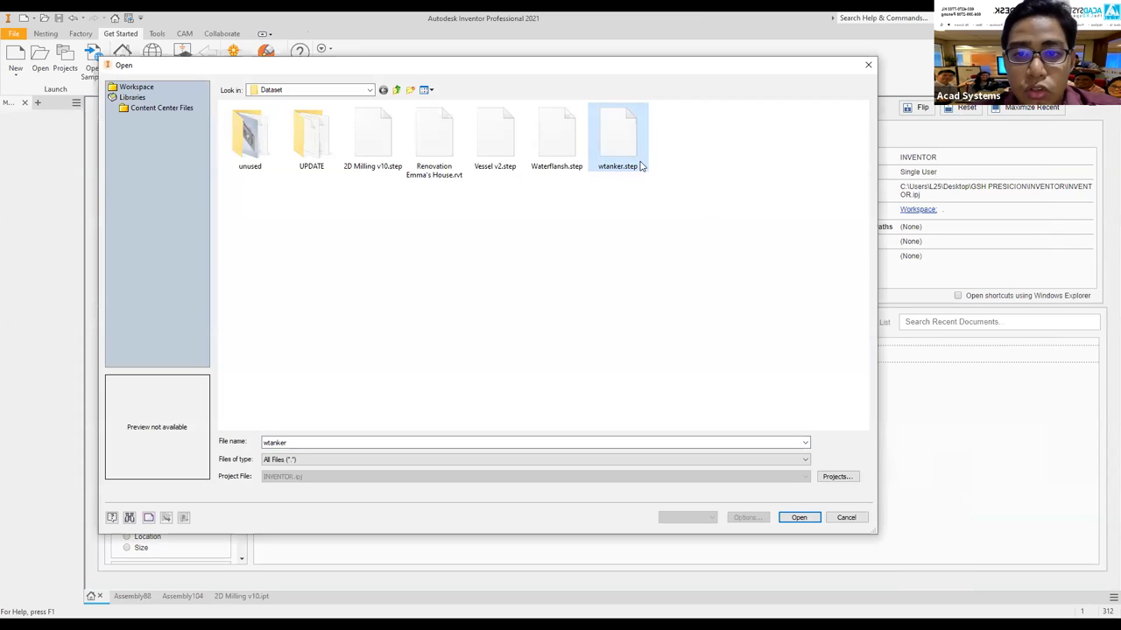
click(792, 517)
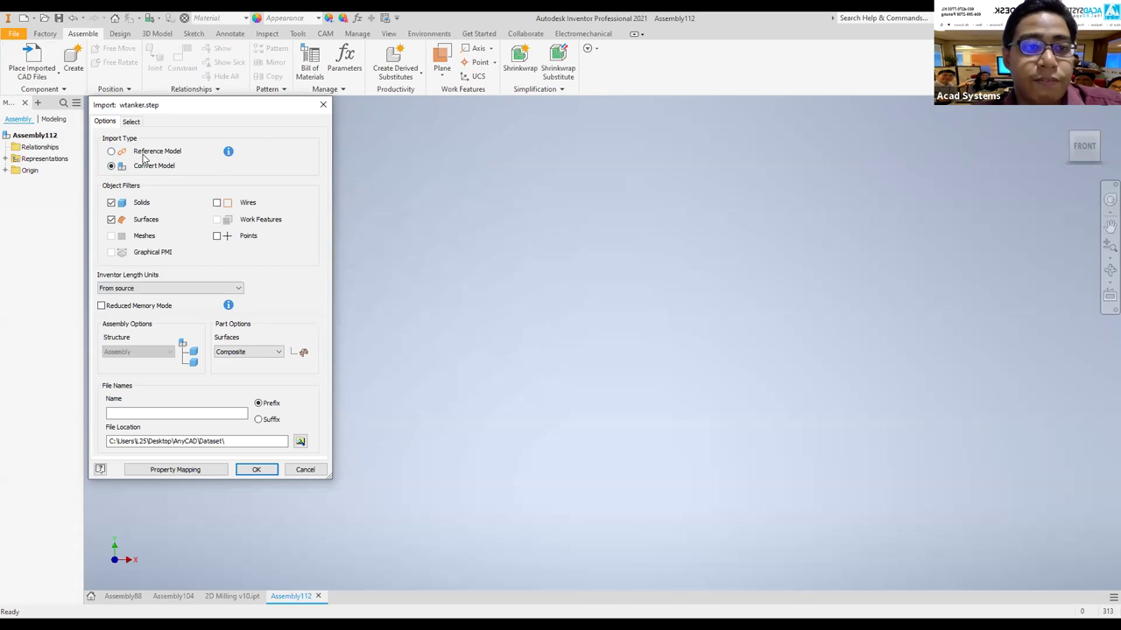
click(147, 155)
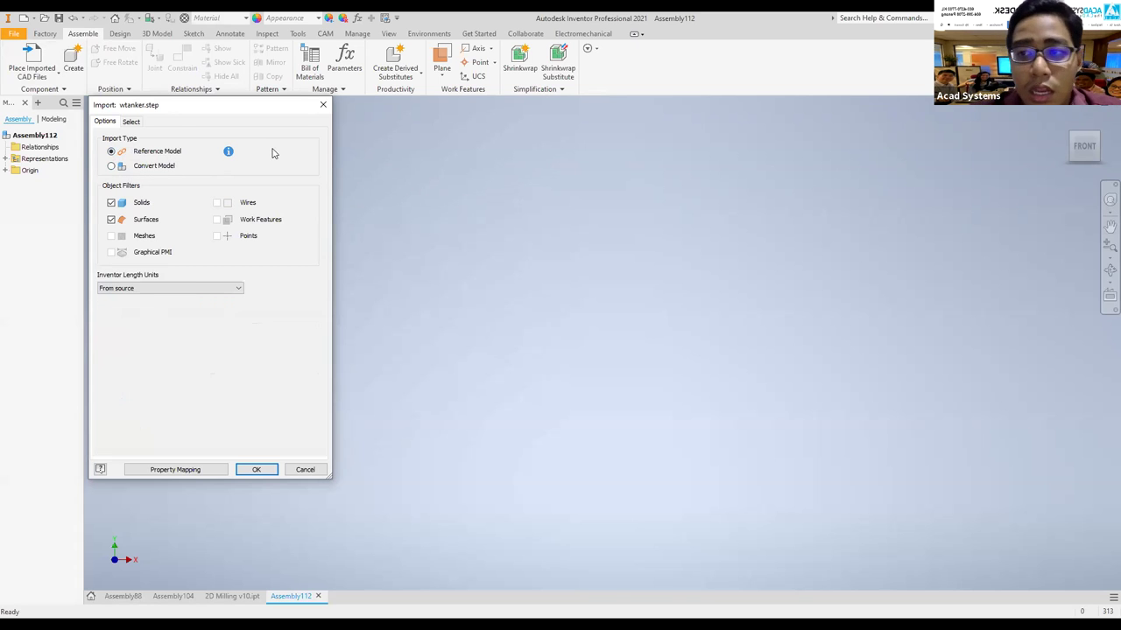
Step: Load the wtanker component list in the import settings and exclude all of its components
click(130, 122)
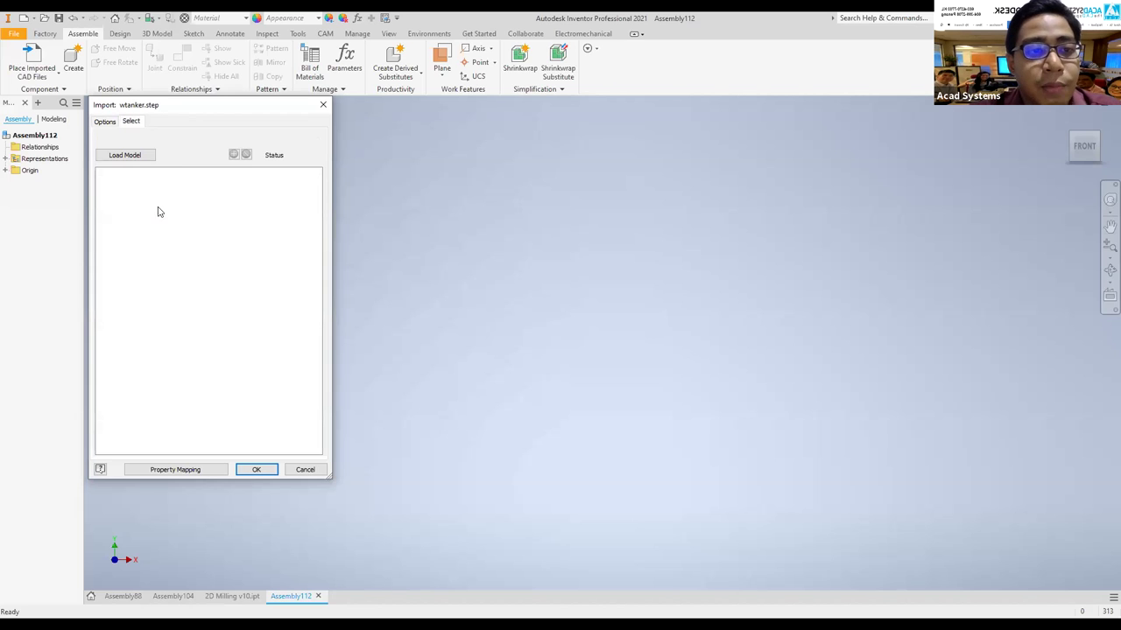
click(141, 155)
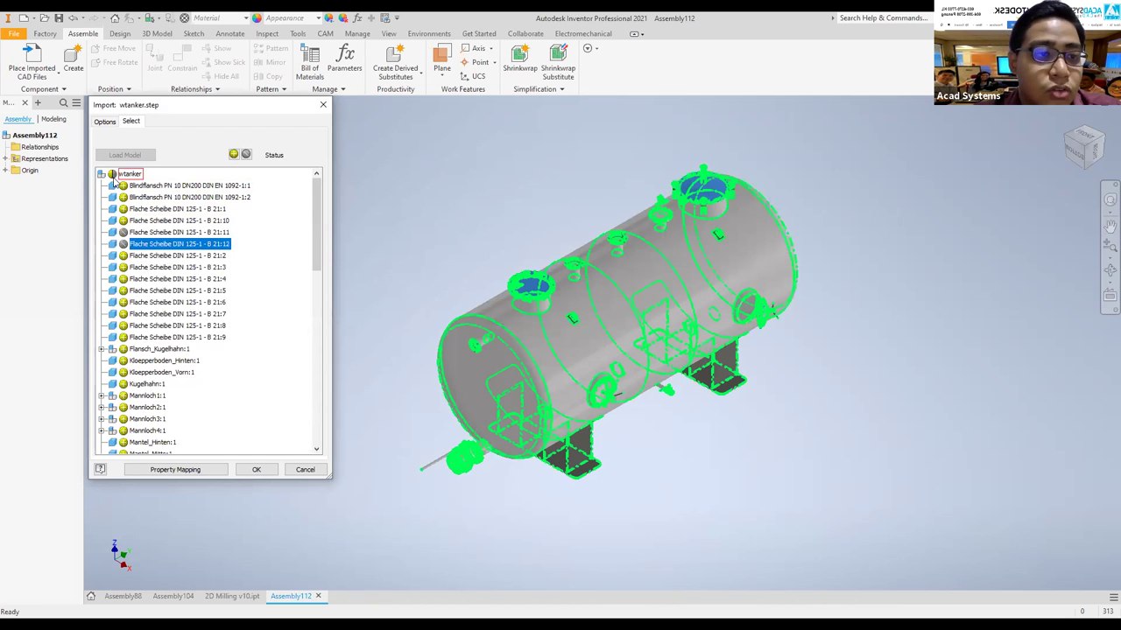
click(127, 174)
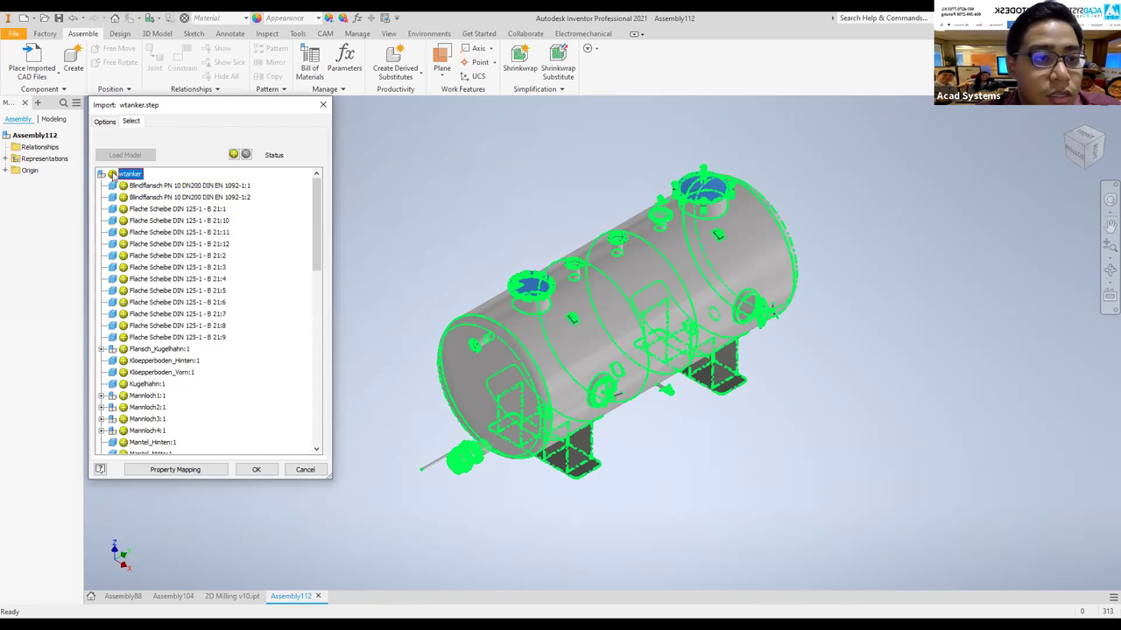
click(112, 175)
Step: Include only four Flache Scheibe DIN 125-1 washers plus Mannloch1:1, Mannloch2:1 and Mannloch3:1, and import them as a reference model
click(123, 278)
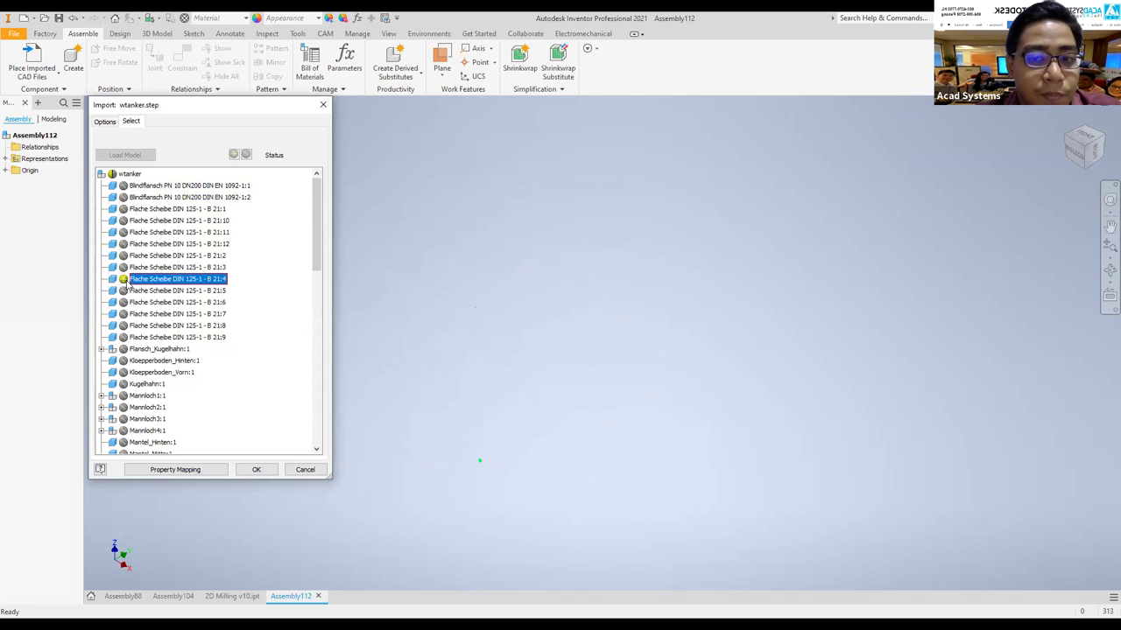
click(123, 302)
click(123, 313)
click(123, 325)
click(124, 337)
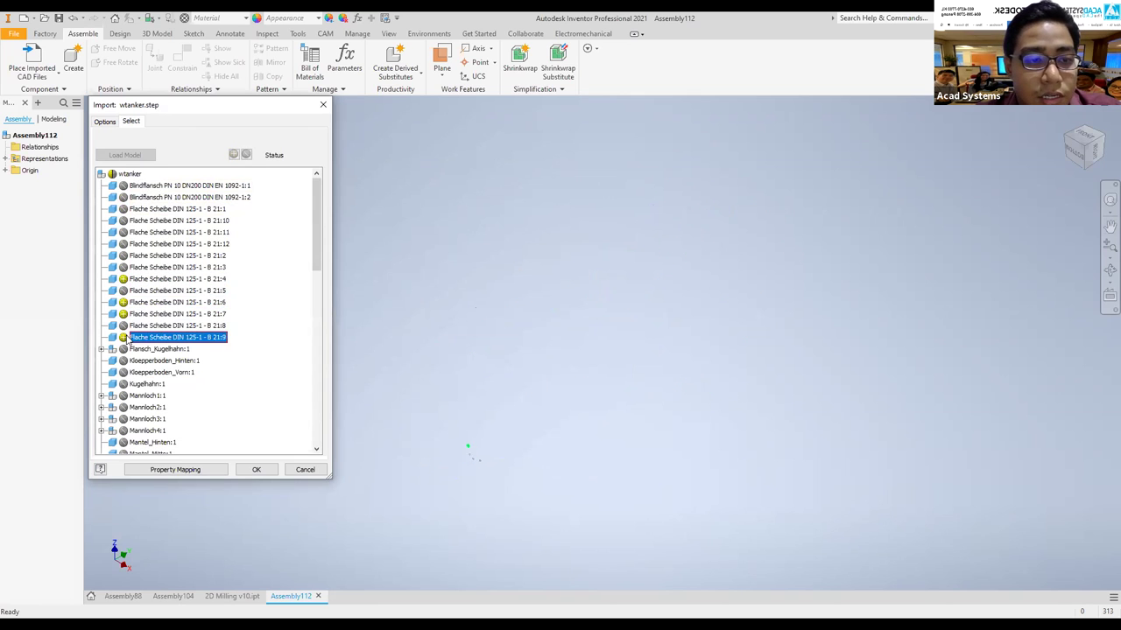
click(123, 396)
click(123, 407)
click(124, 419)
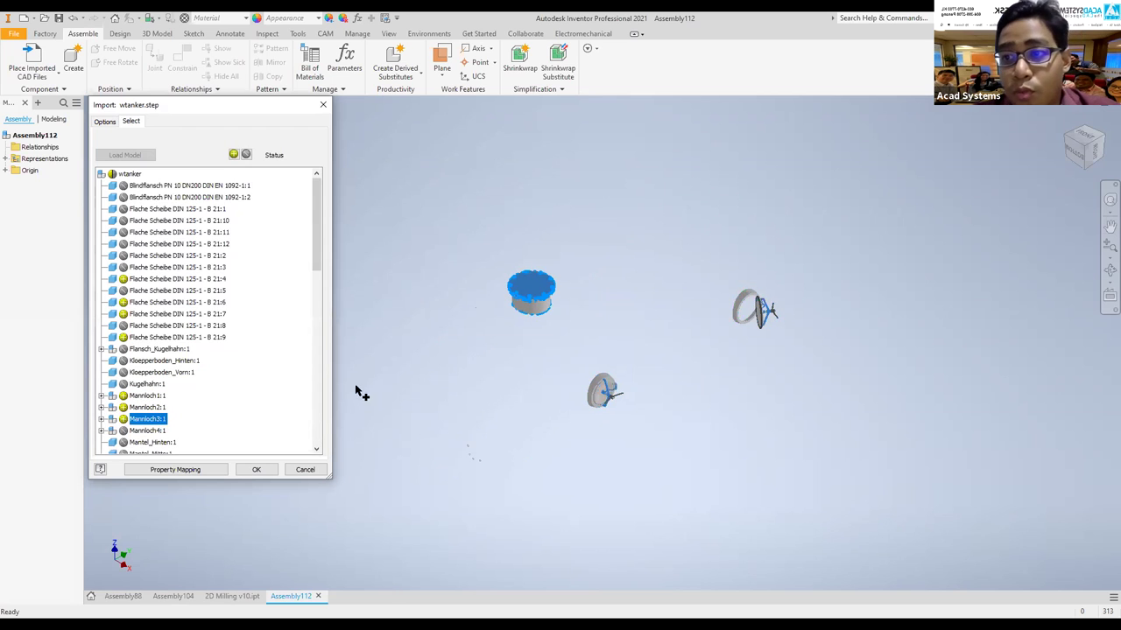
click(105, 121)
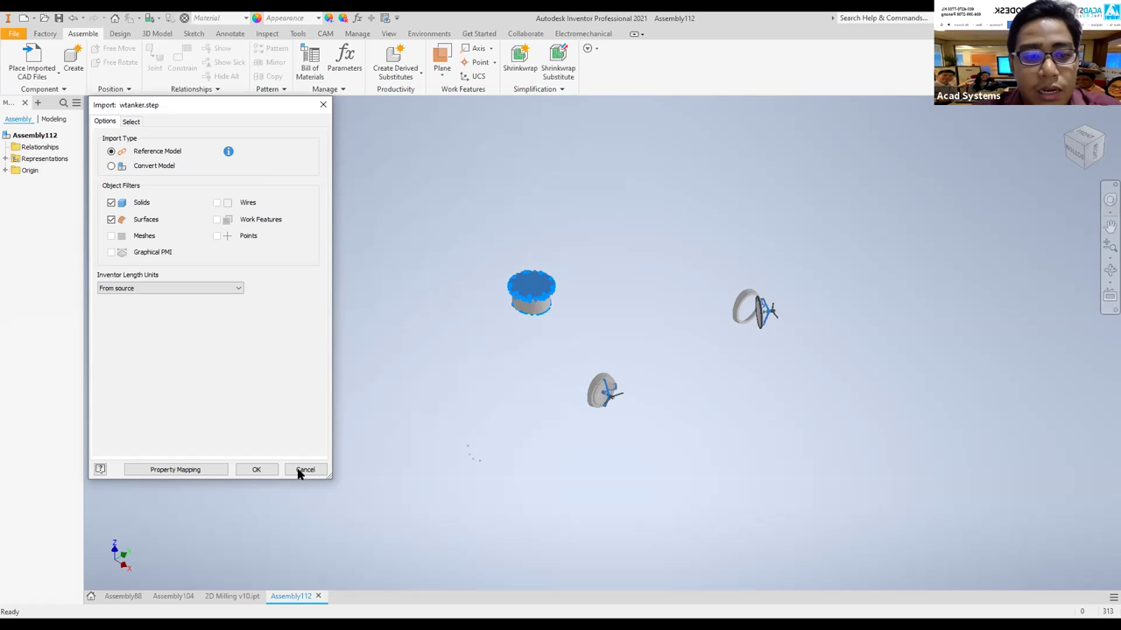
click(257, 470)
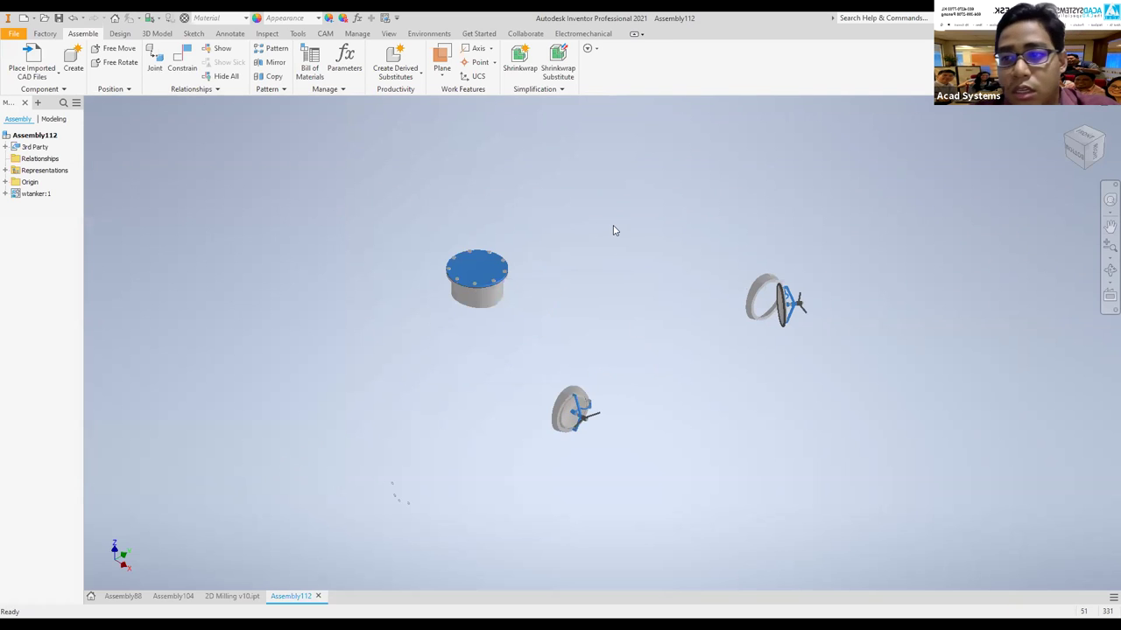
Step: Edit the import of wtanker:1 to include all of the tank's components and apply it
click(35, 195)
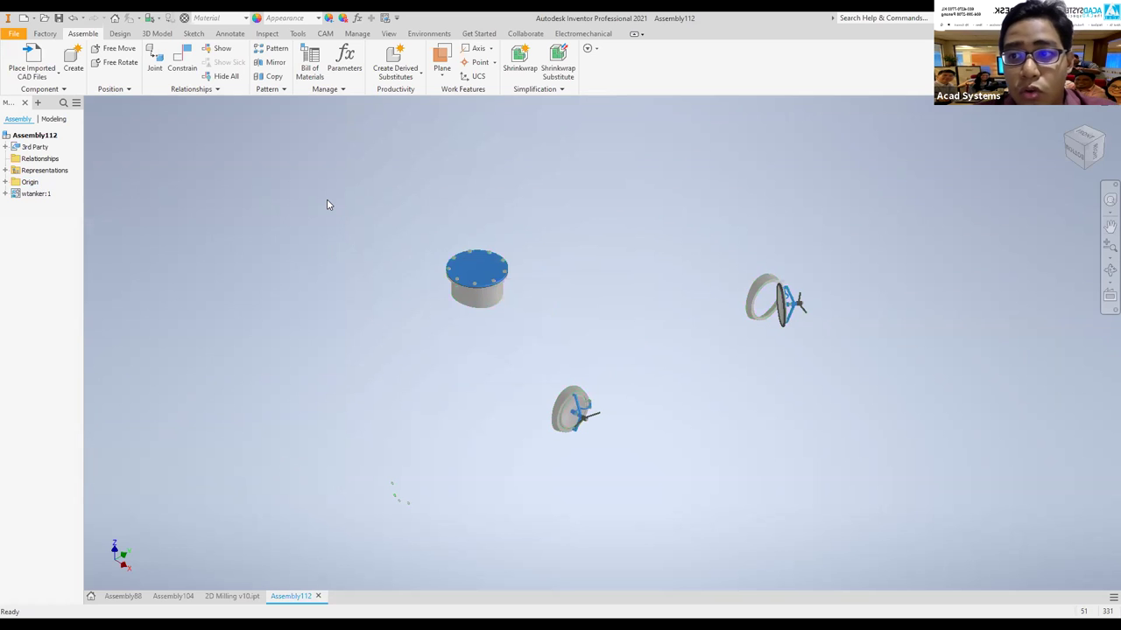
click(4, 194)
right_click(35, 193)
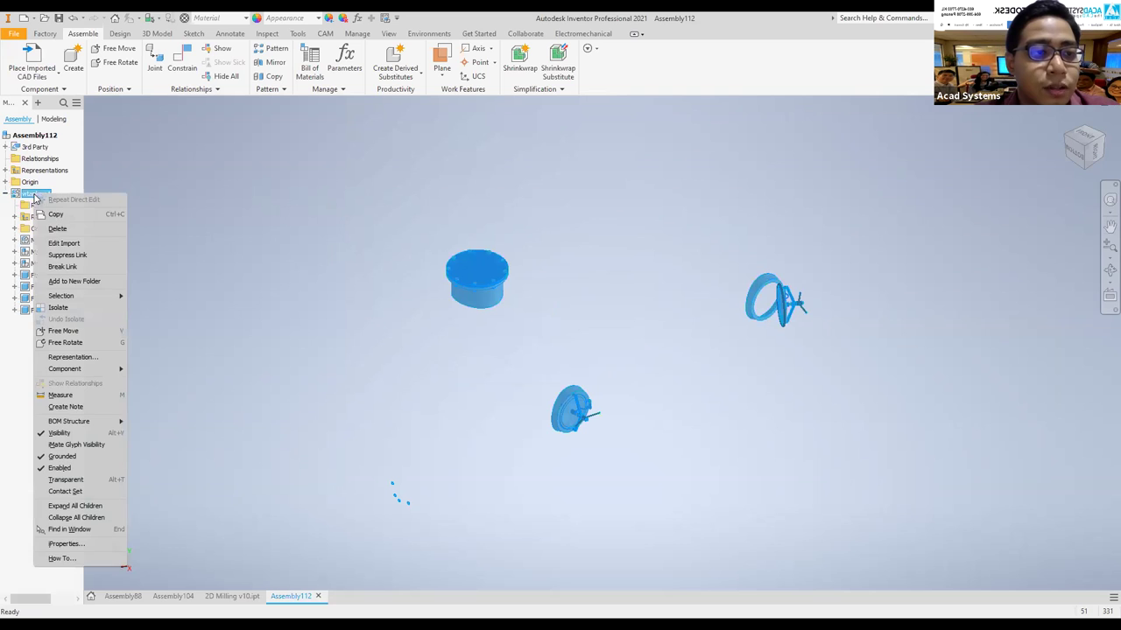
click(91, 249)
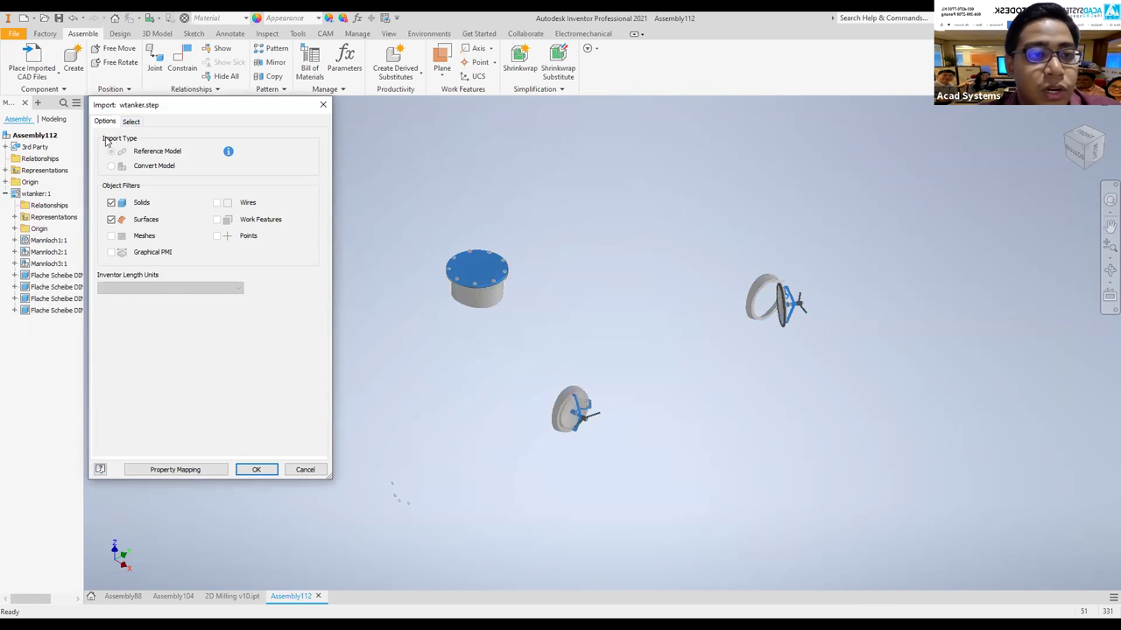
click(131, 121)
click(113, 176)
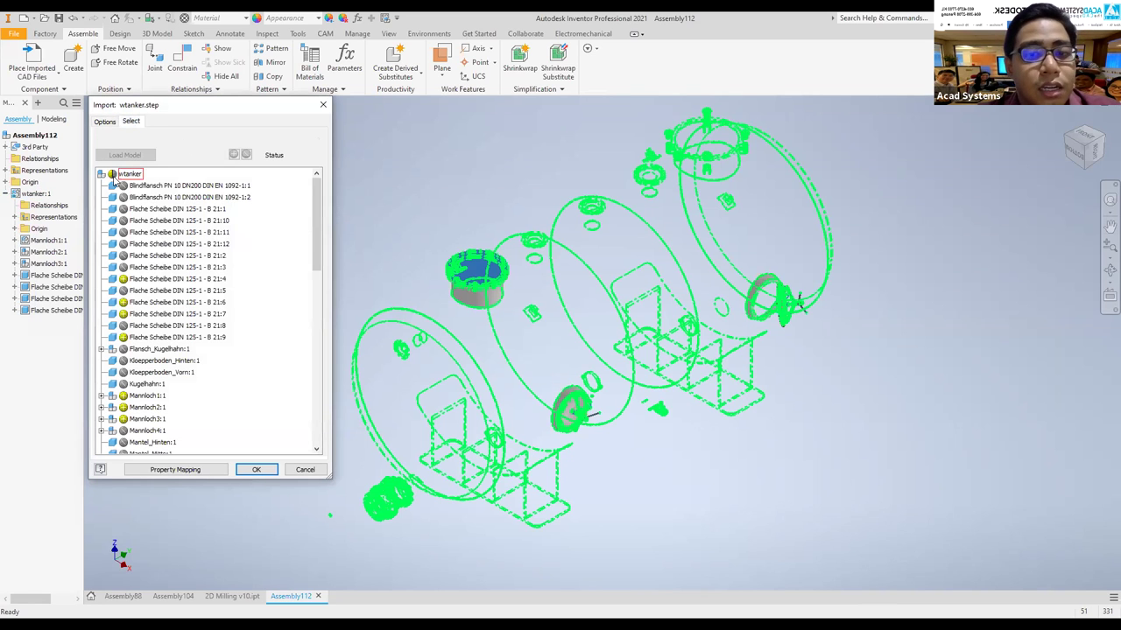
click(113, 175)
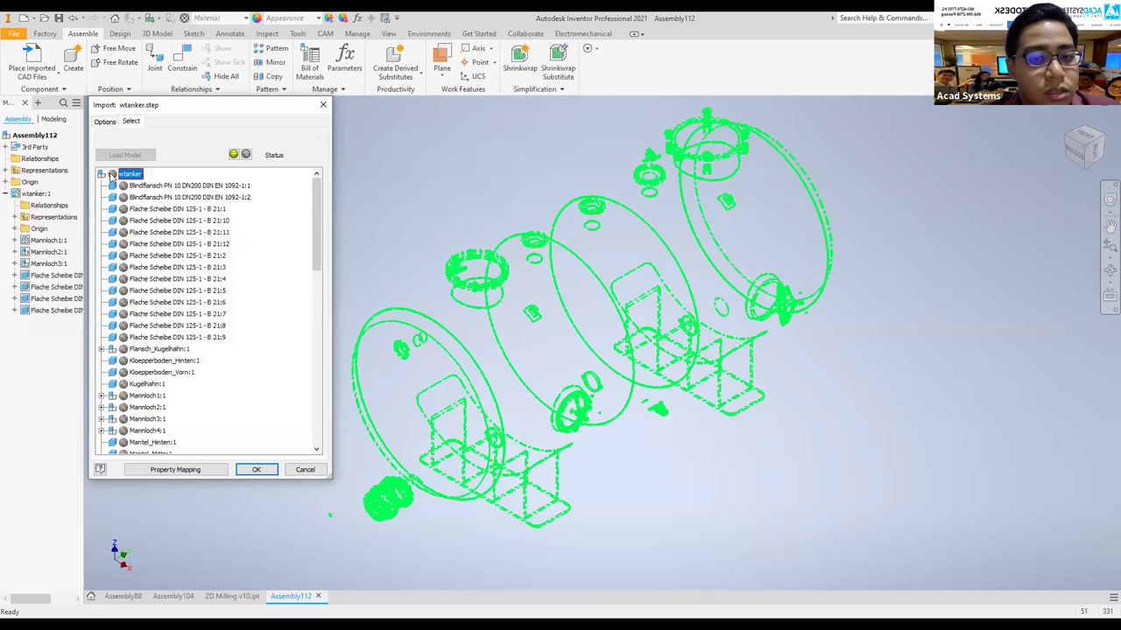
click(254, 470)
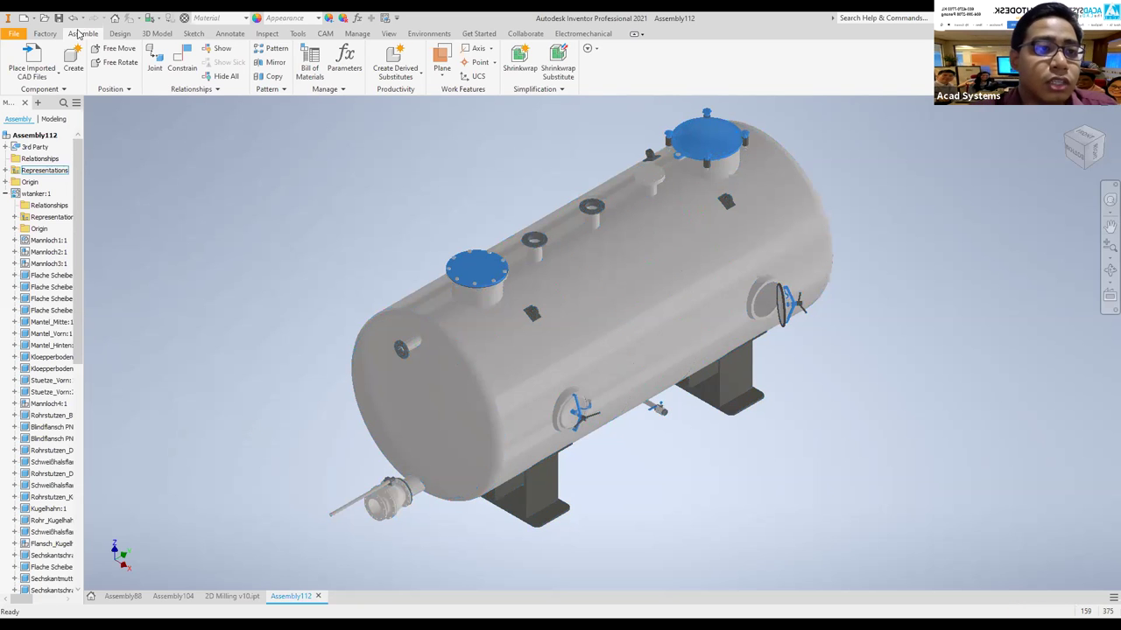
click(48, 19)
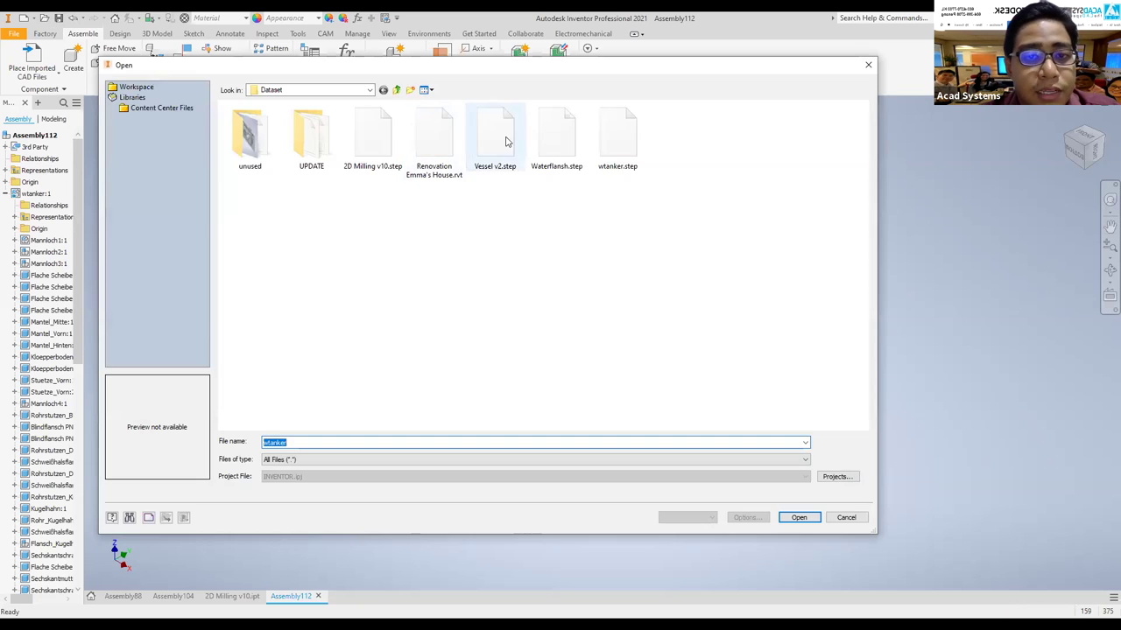
click(562, 167)
double_click(562, 166)
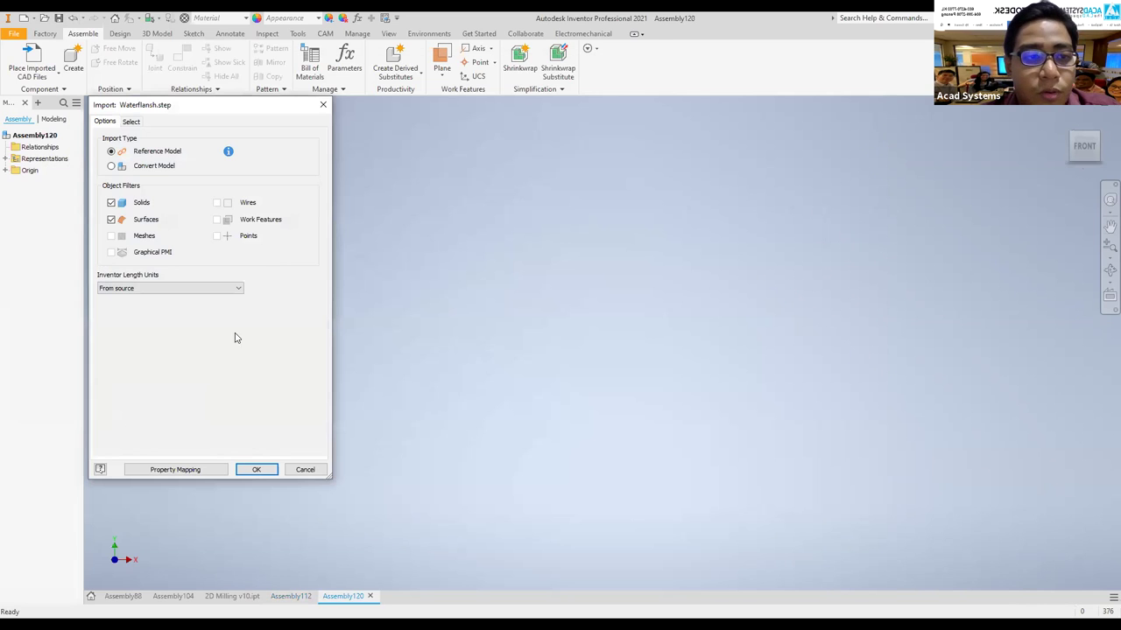
click(305, 469)
Step: Review the open Assembly112, Assembly104 and 2D Milling v10.ipt documents one after another
click(291, 596)
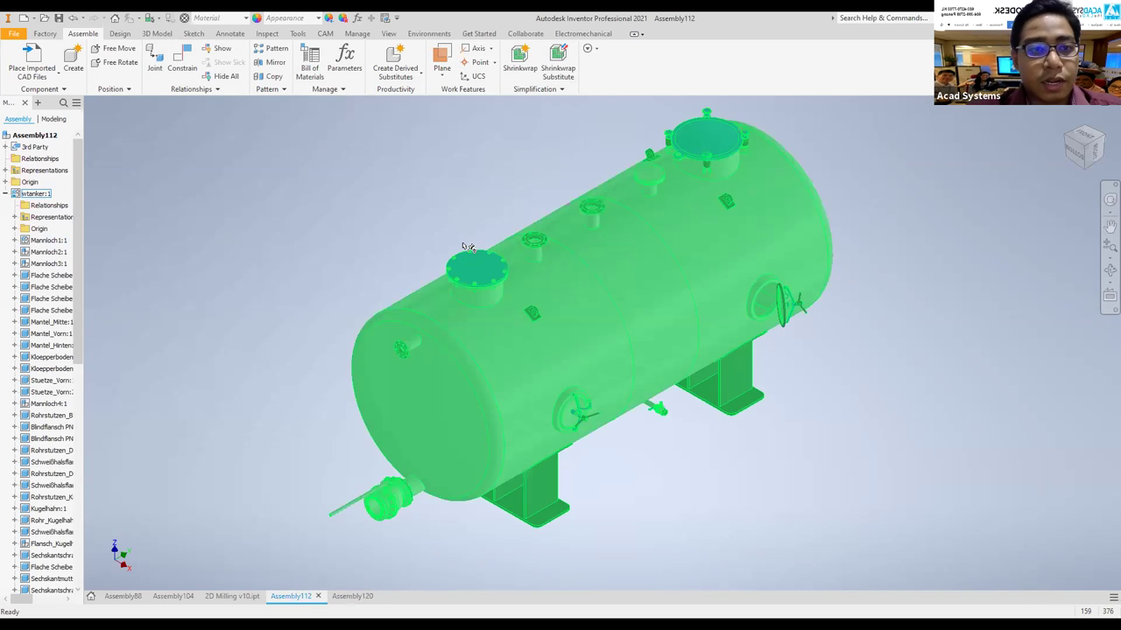
click(174, 597)
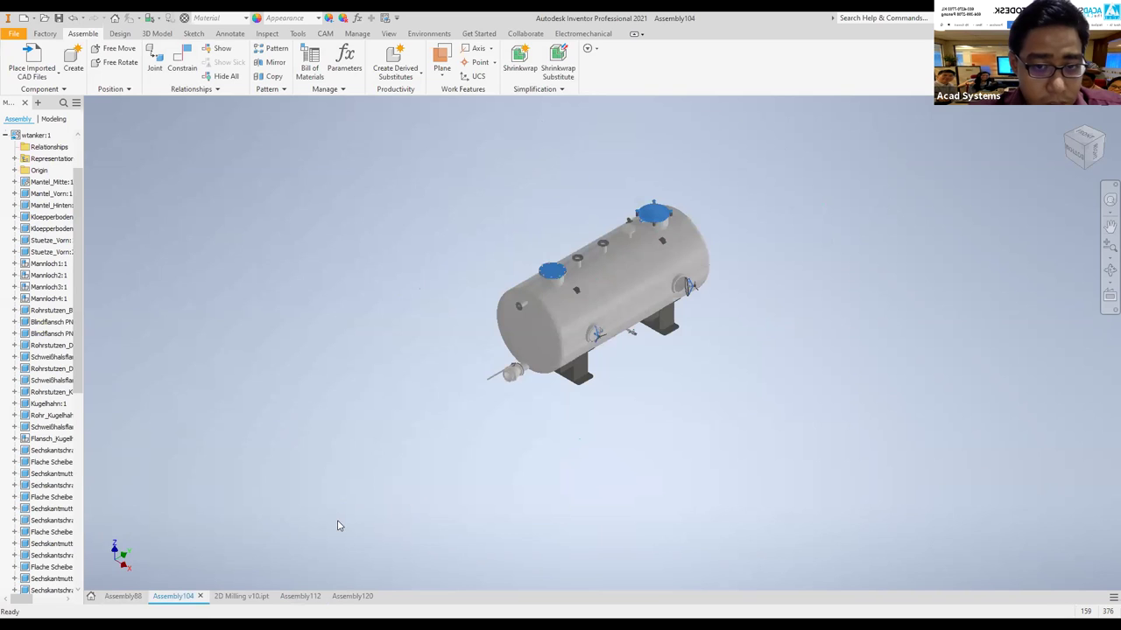
click(231, 598)
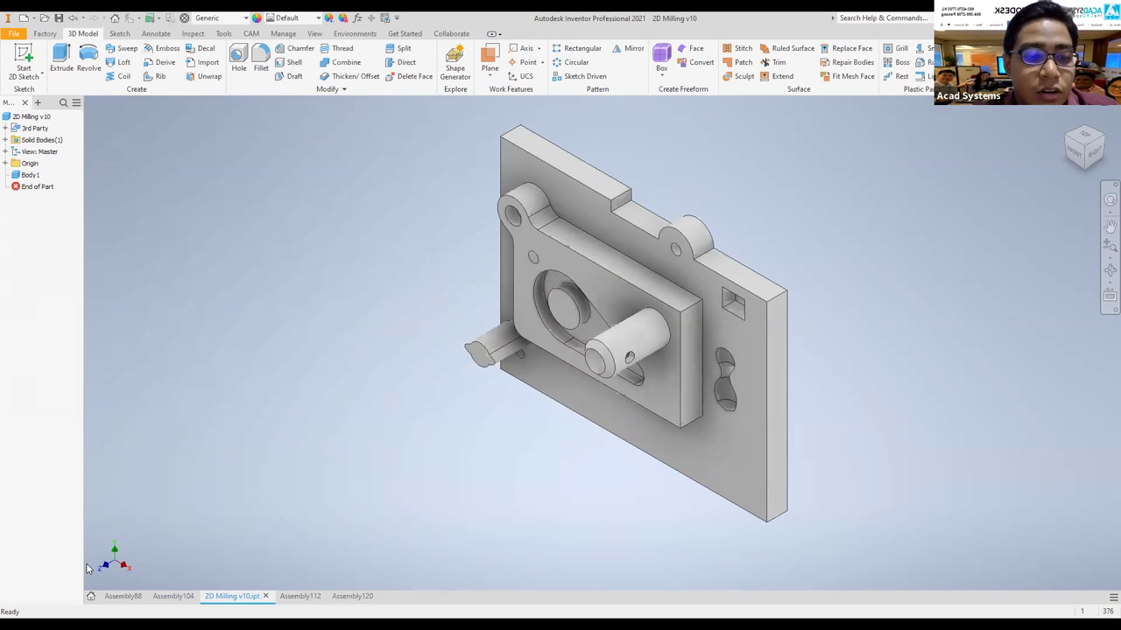
Step: Create a new part, import wtanker.step into it as a converted multi-body part, and highlight Mantel_Mitte_1:1 and Stuetze_Vorn_2:1
click(91, 594)
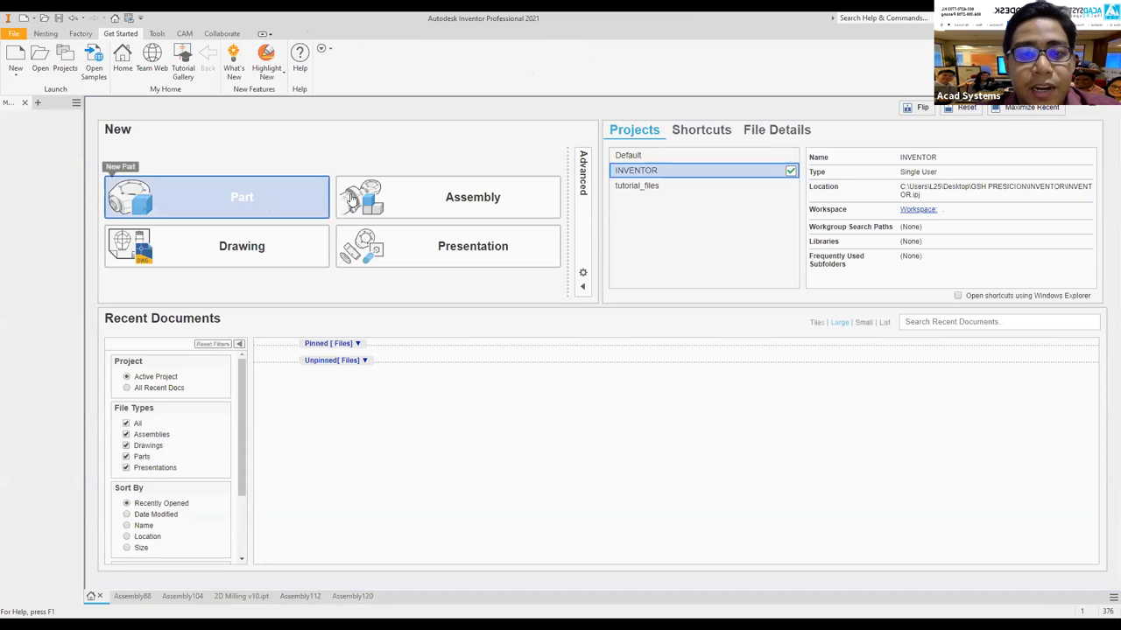
click(250, 210)
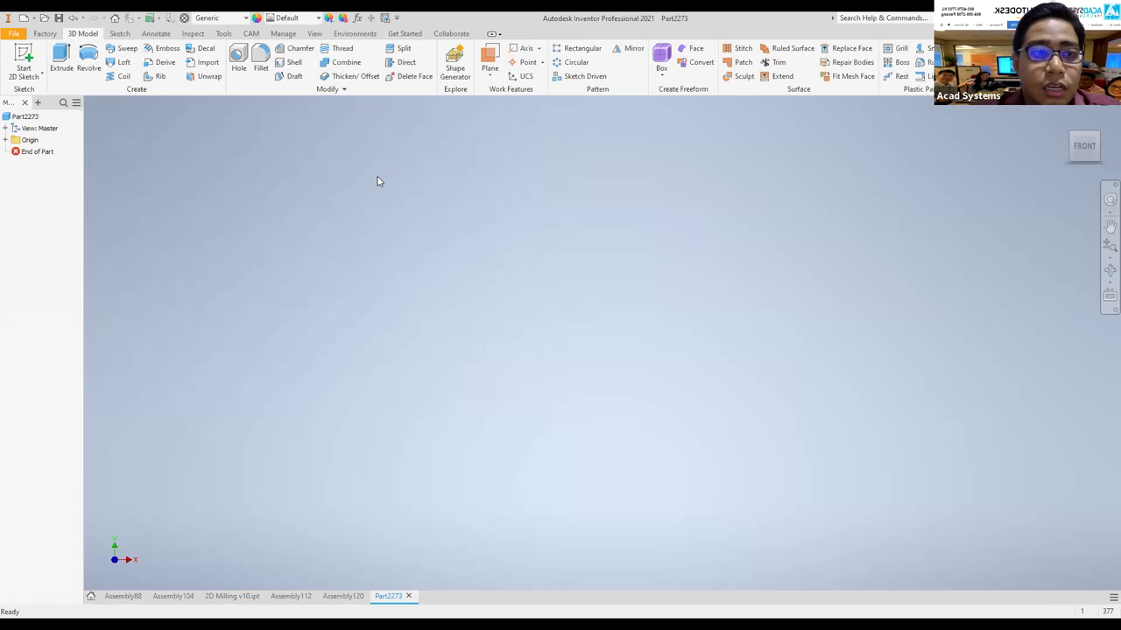
click(208, 63)
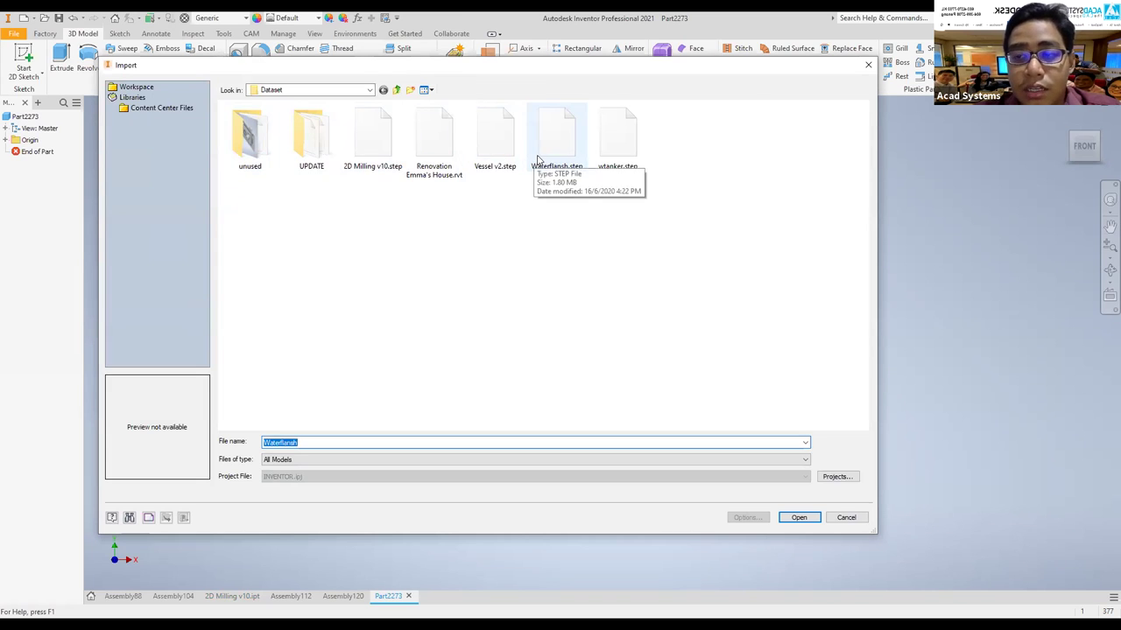
click(623, 154)
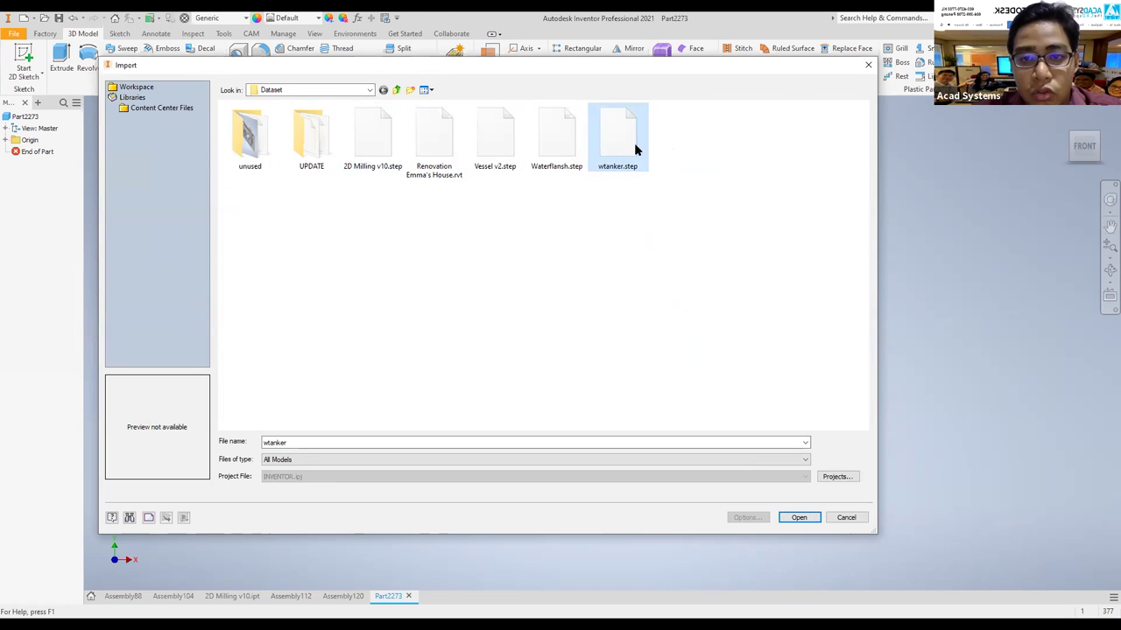
click(803, 519)
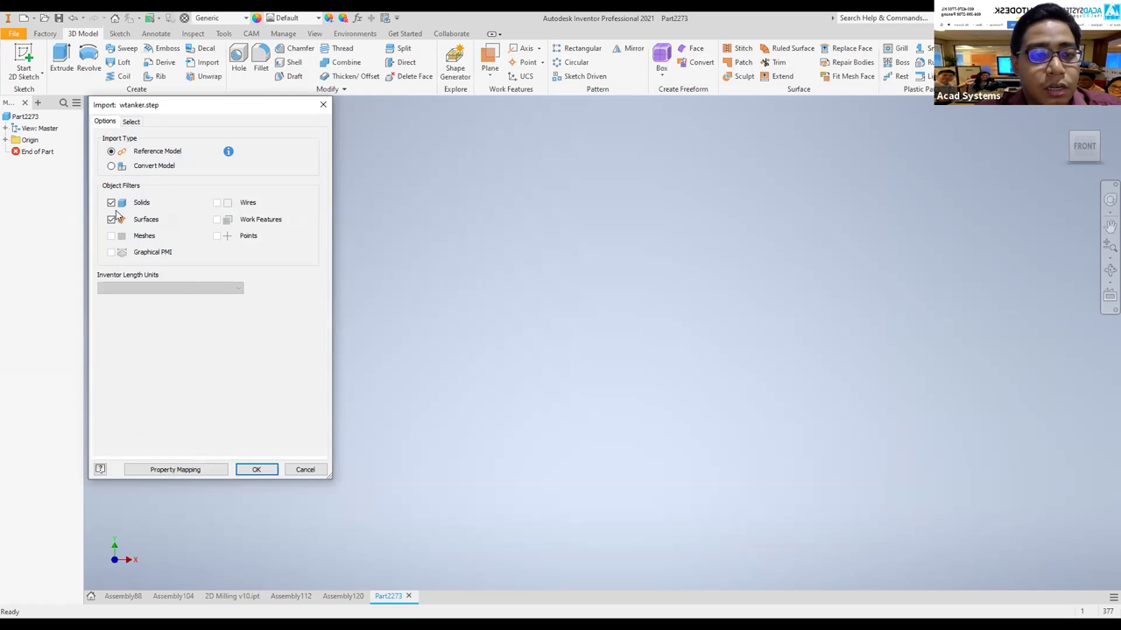
click(111, 166)
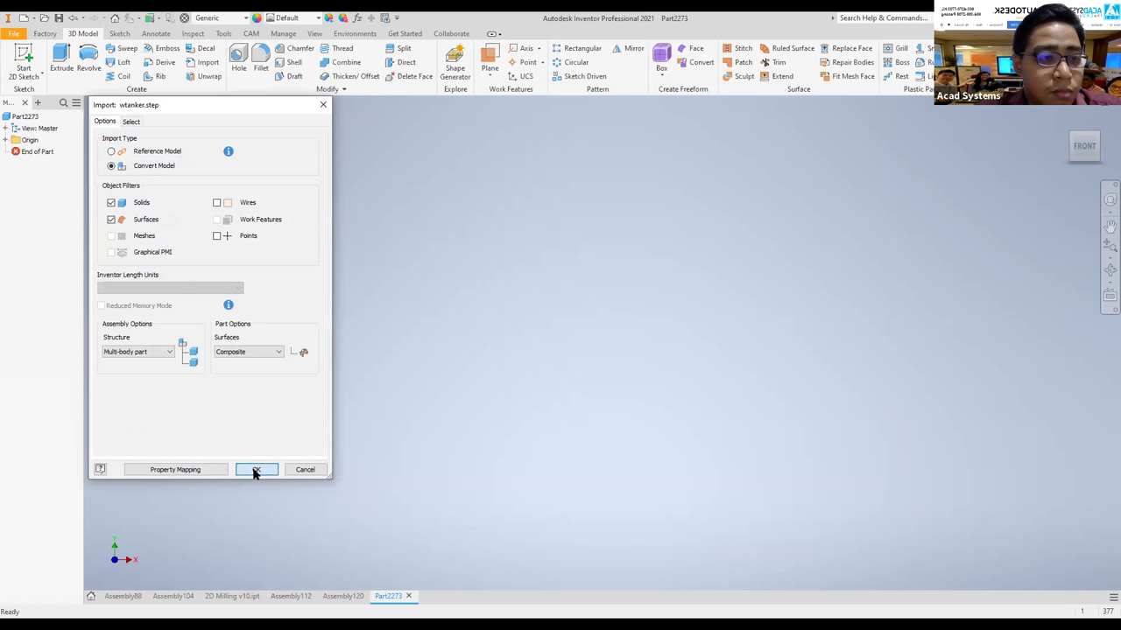
click(256, 470)
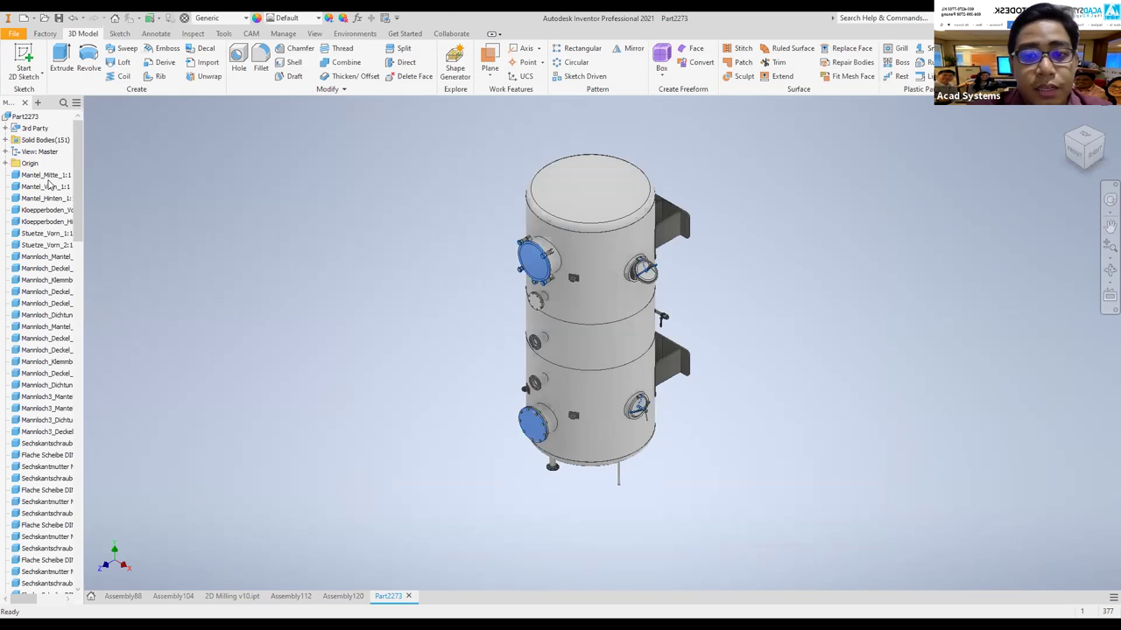
click(45, 176)
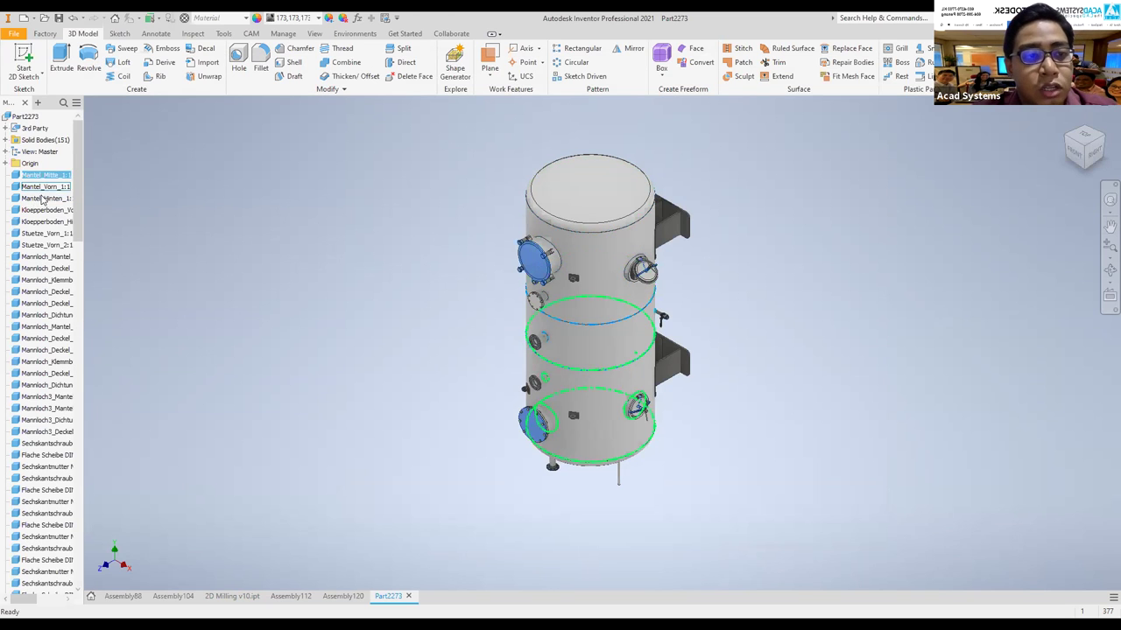
click(38, 246)
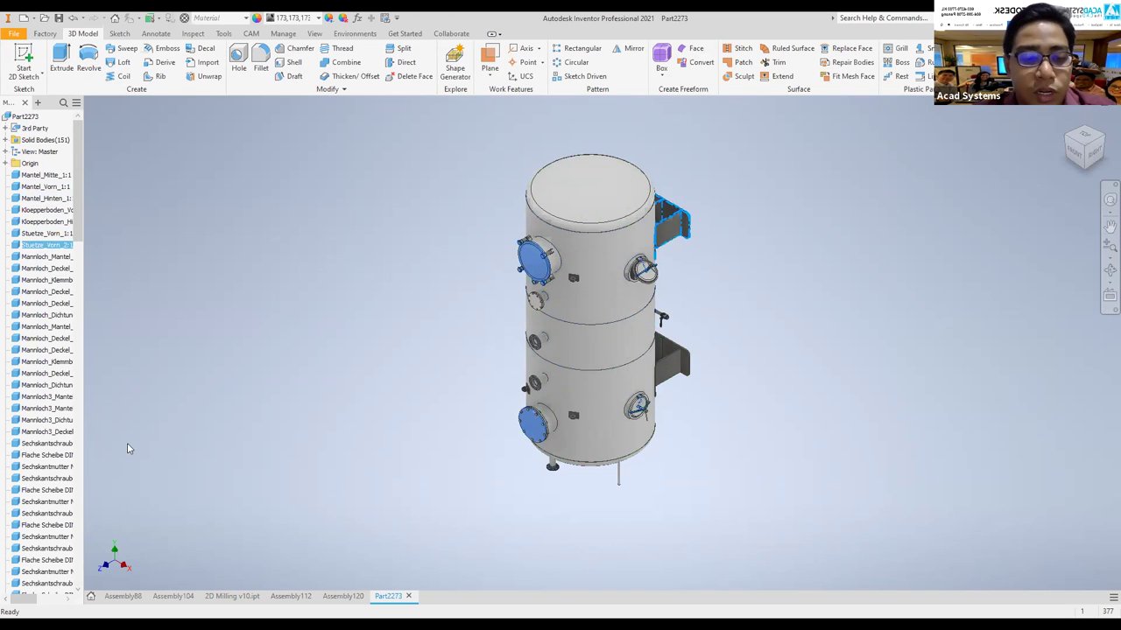
Step: Close the part with the imported tank without saving its changes
click(408, 596)
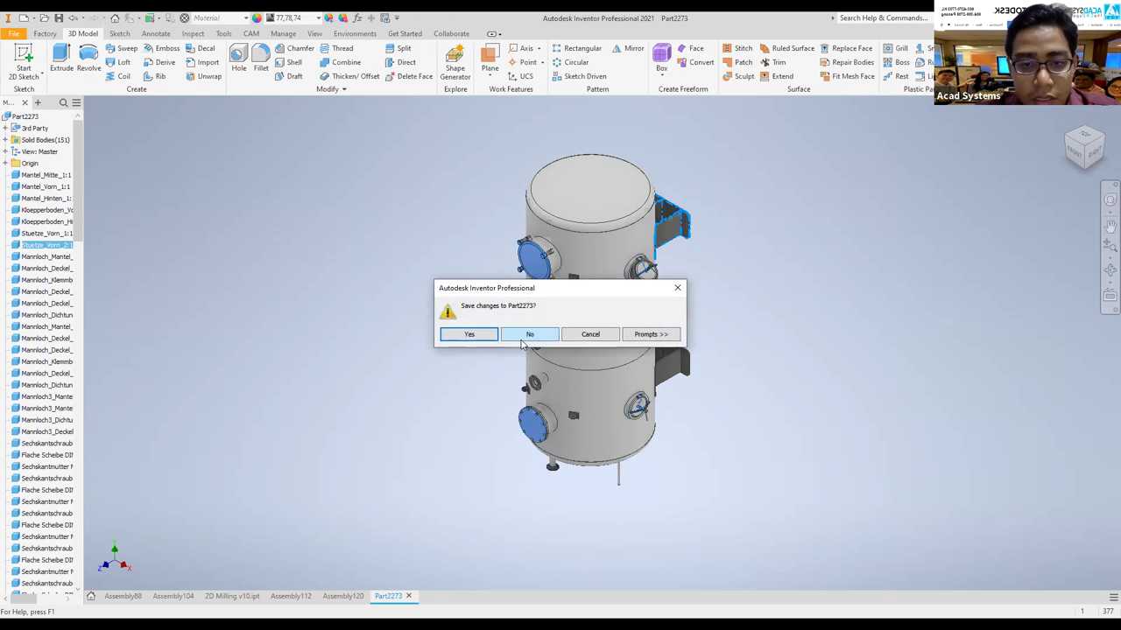
click(591, 336)
click(207, 62)
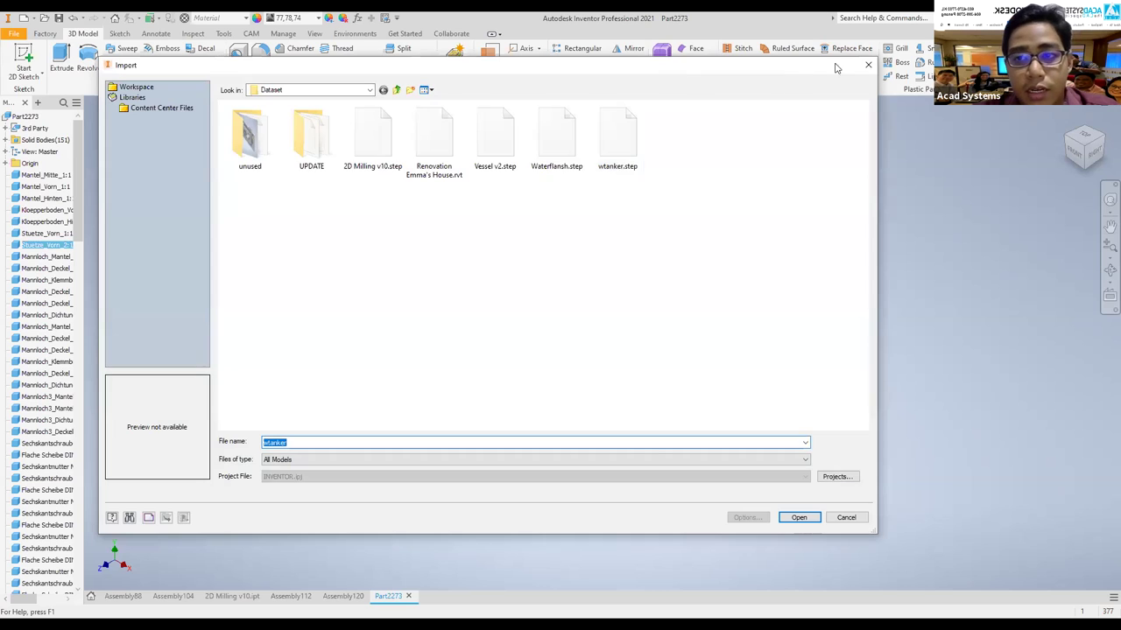
key(Escape)
click(408, 596)
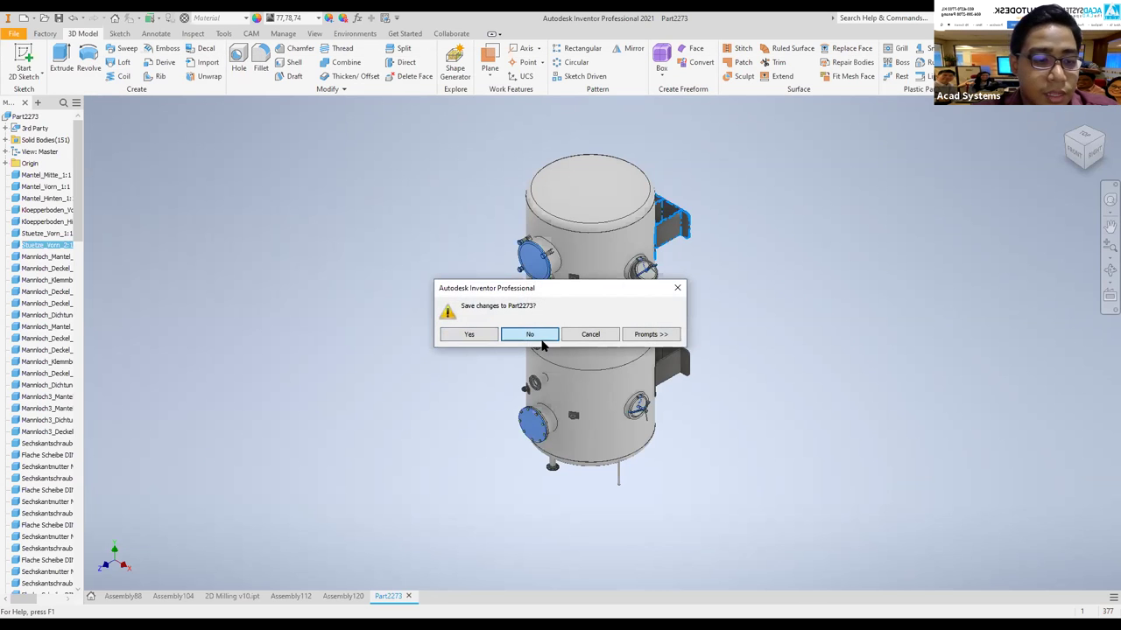
click(543, 346)
Step: Create a new assembly and start placing an imported CAD file in it
click(444, 198)
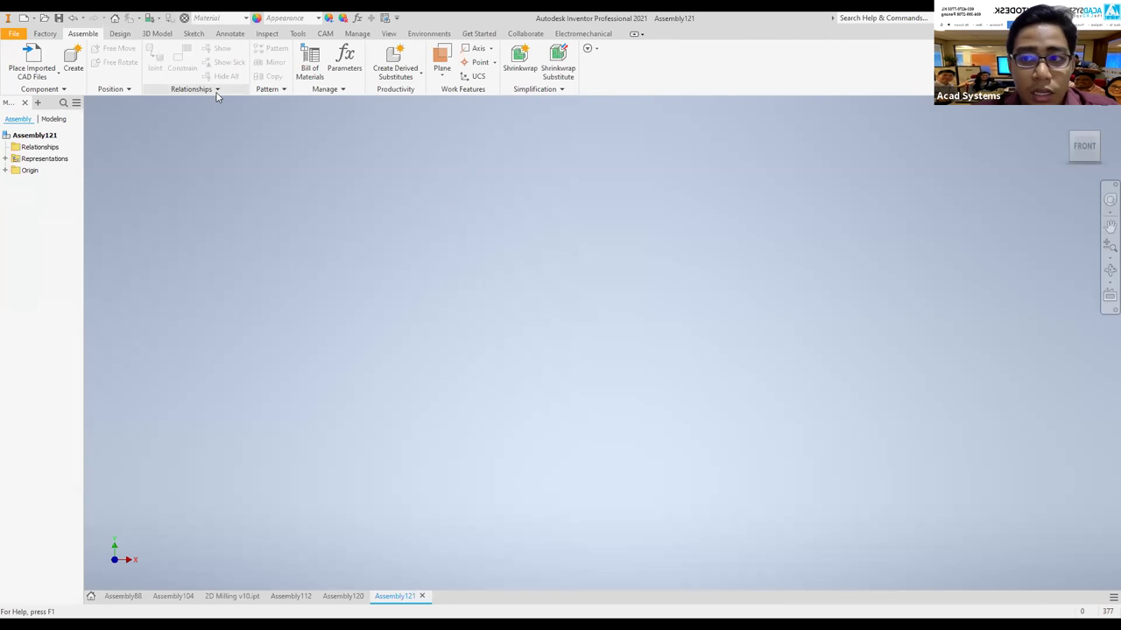
click(51, 79)
click(53, 78)
click(47, 84)
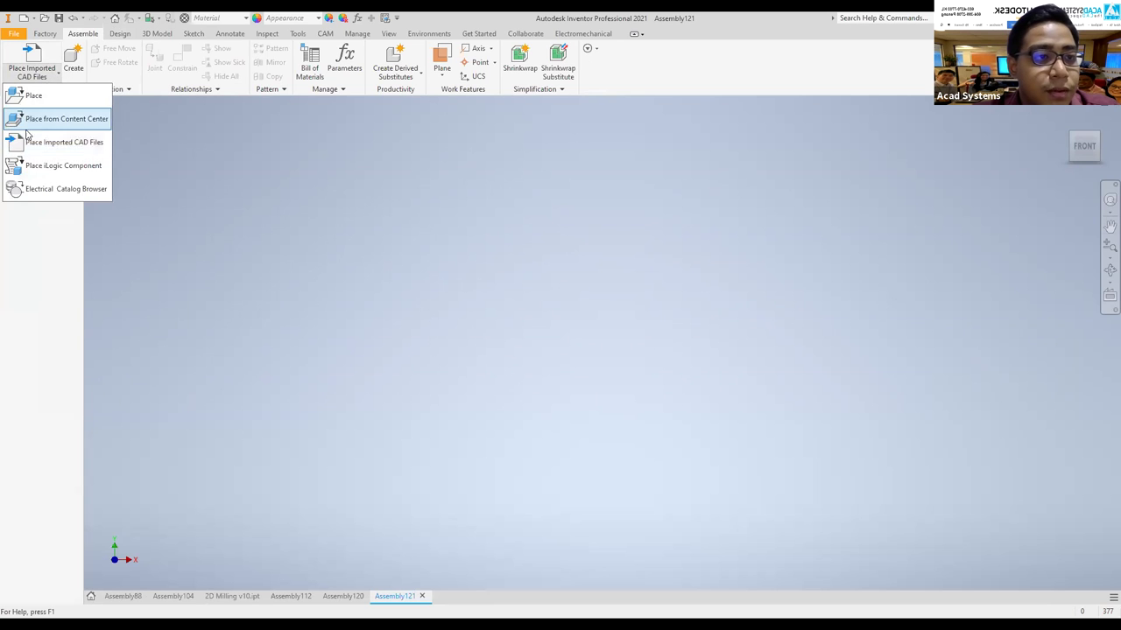
click(73, 146)
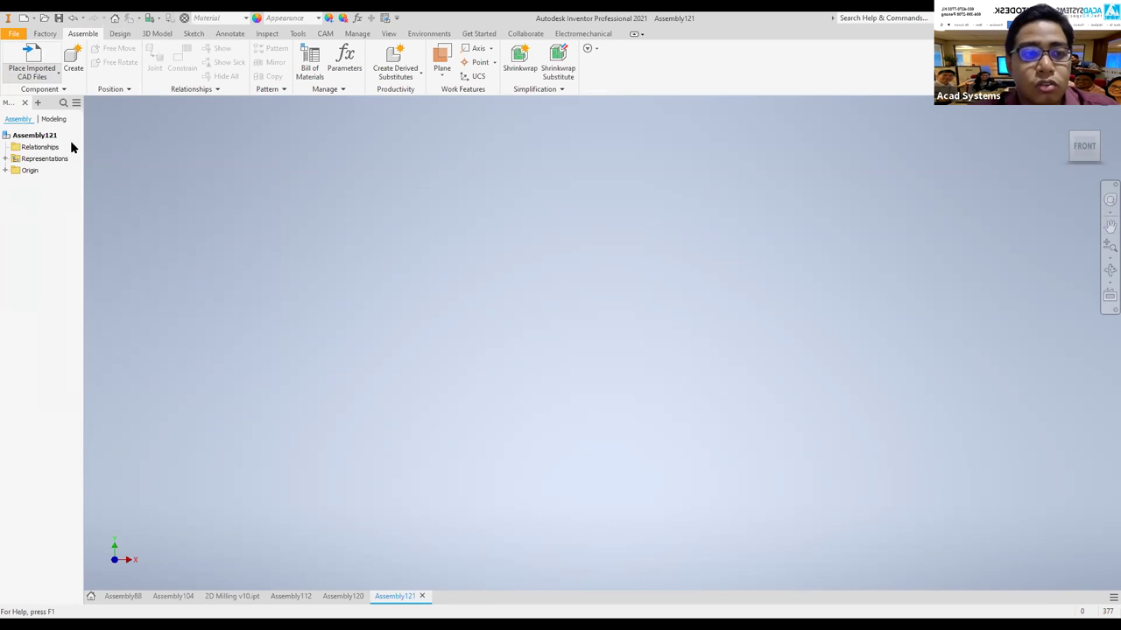
Step: Open wtanker.step from the desktop's AnyCAD Dataset folder to view its assembly import settings, and dismiss them without importing
click(369, 90)
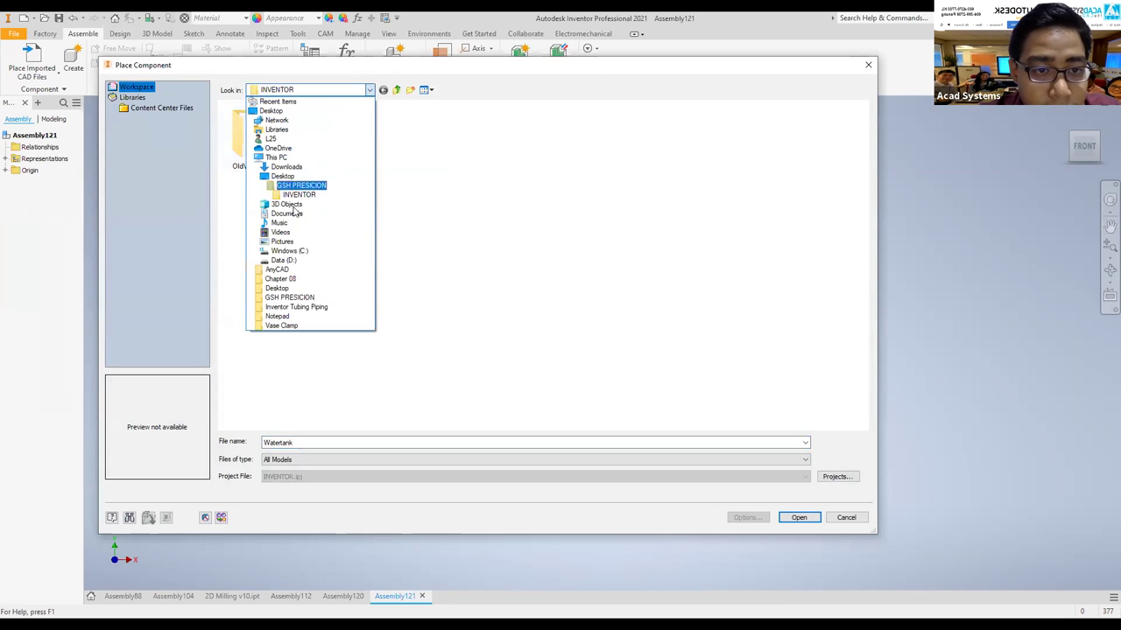
click(298, 251)
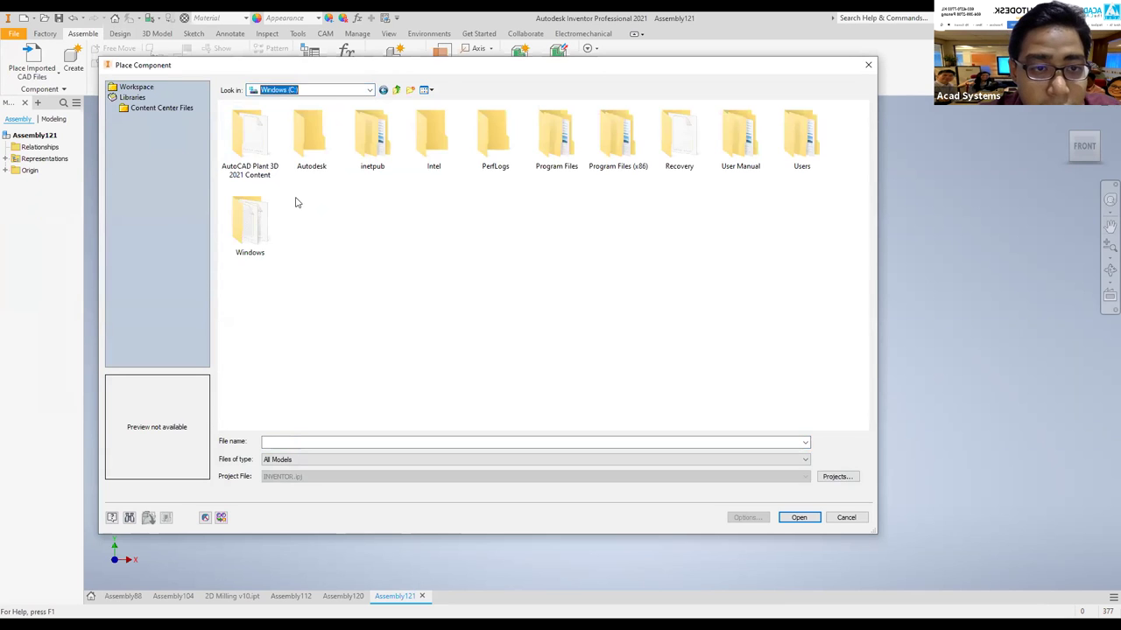
click(364, 93)
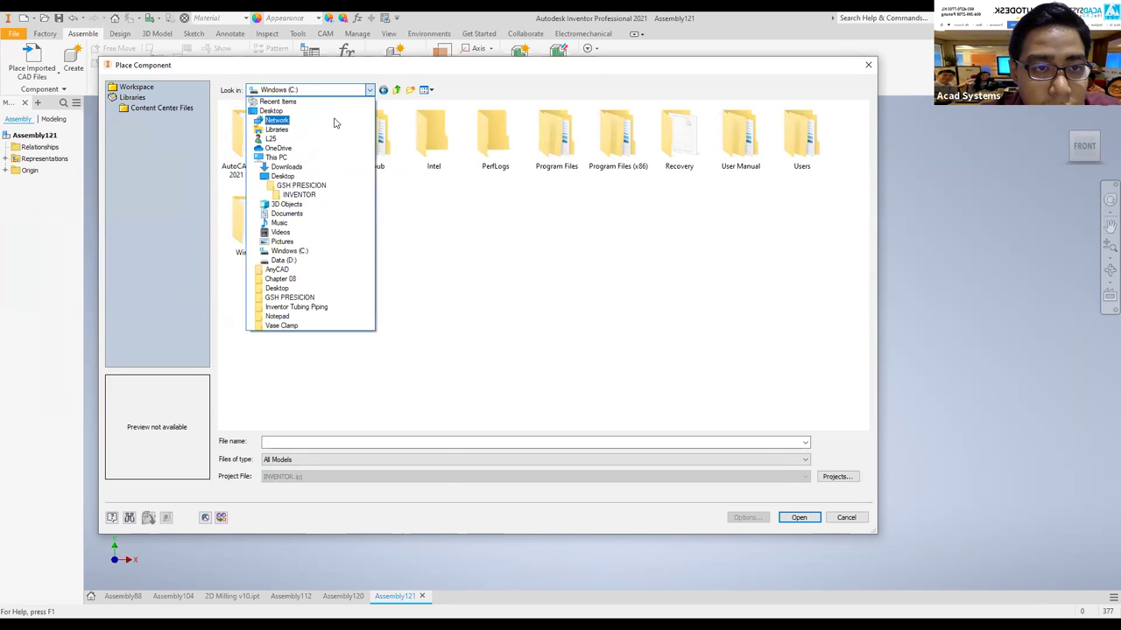
click(333, 112)
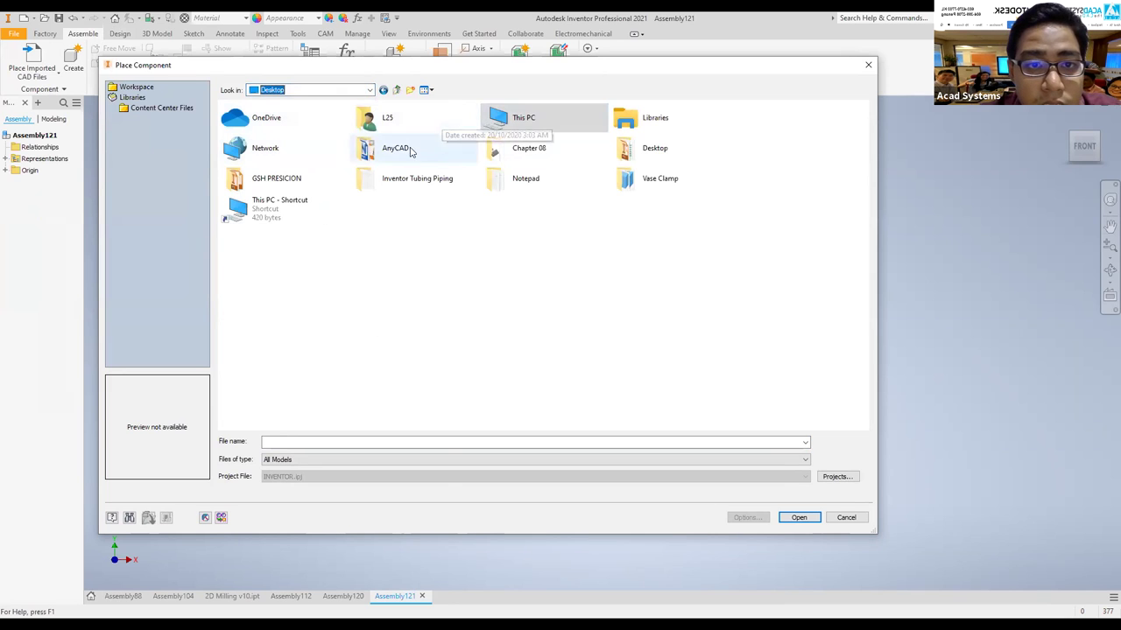
double_click(411, 152)
double_click(275, 150)
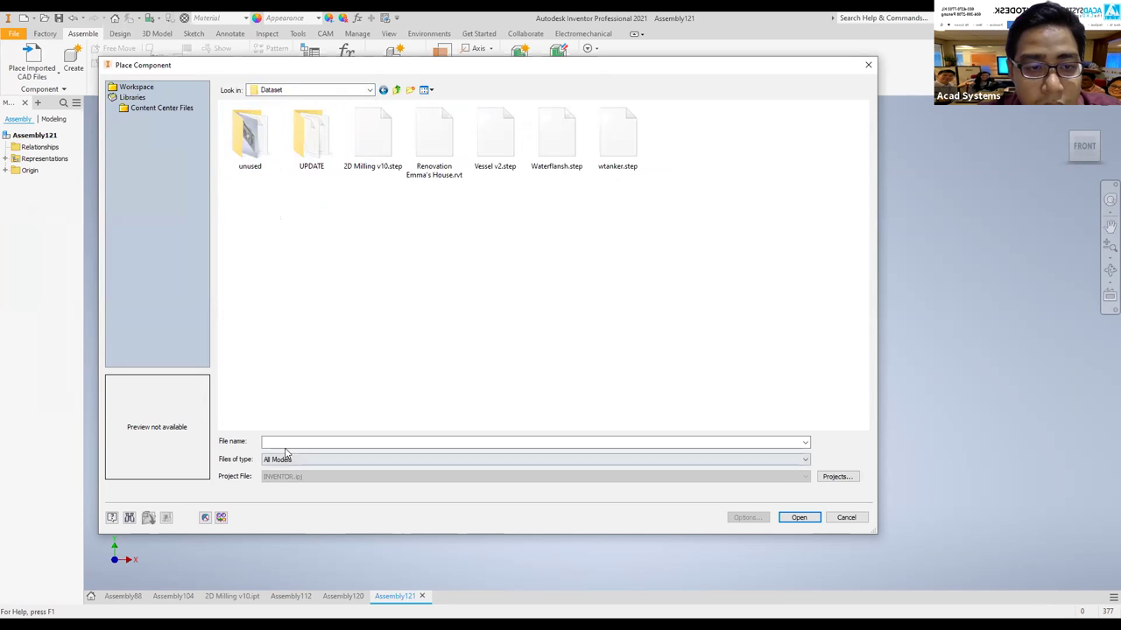
double_click(591, 145)
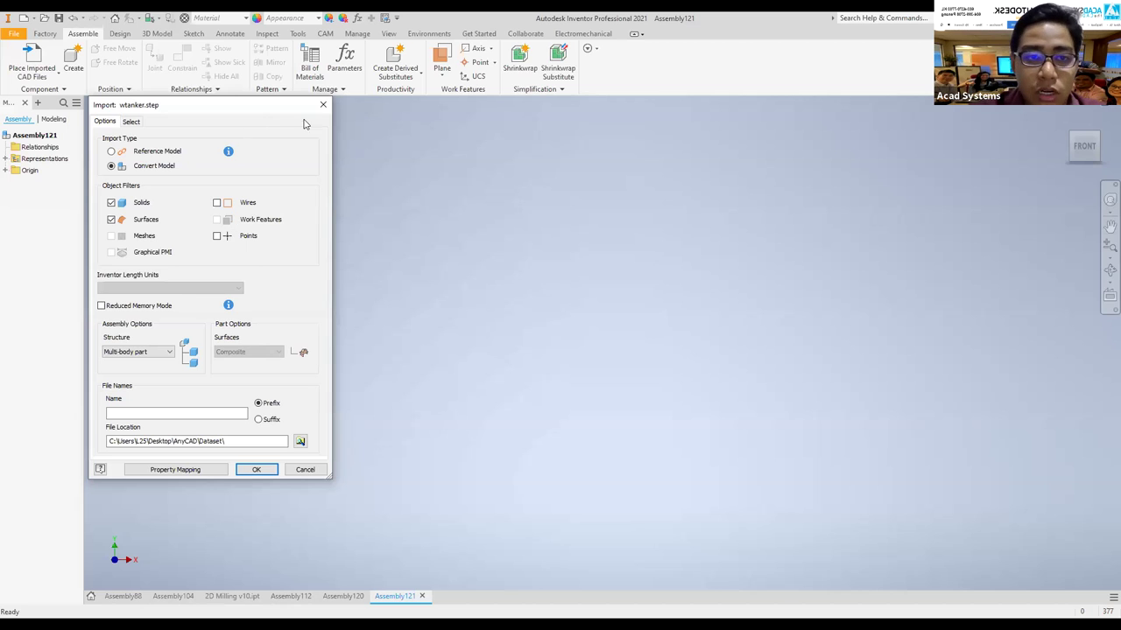
click(323, 106)
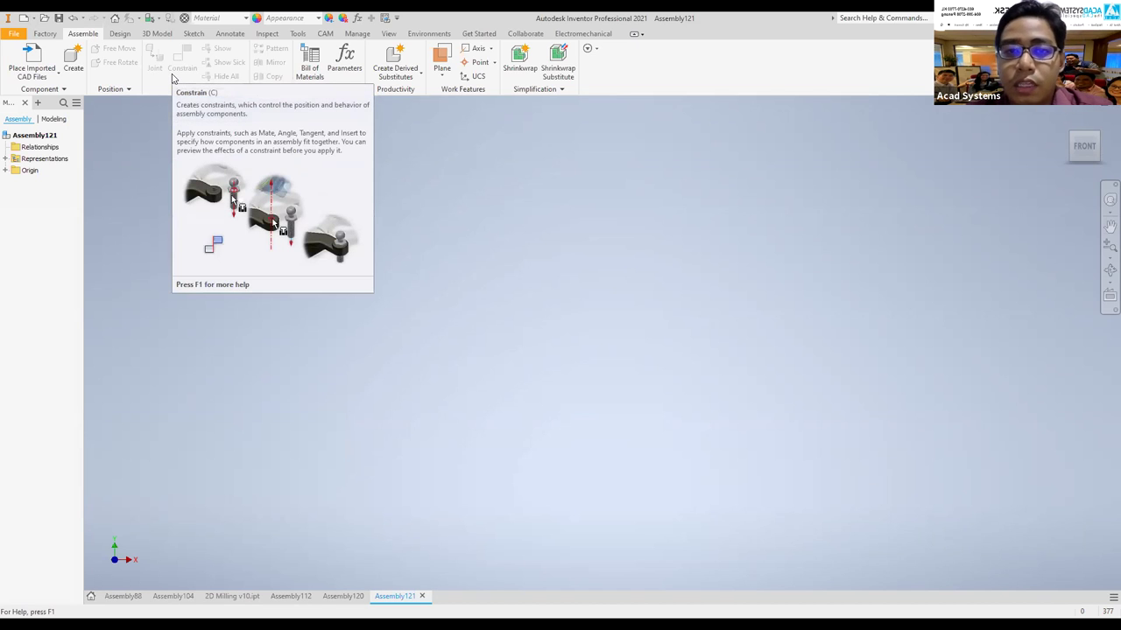
Step: Open Renovation Emma's House.rvt from the Dataset folder, import its {3D} view with all categories as a reference model, and expand its component tree
click(44, 19)
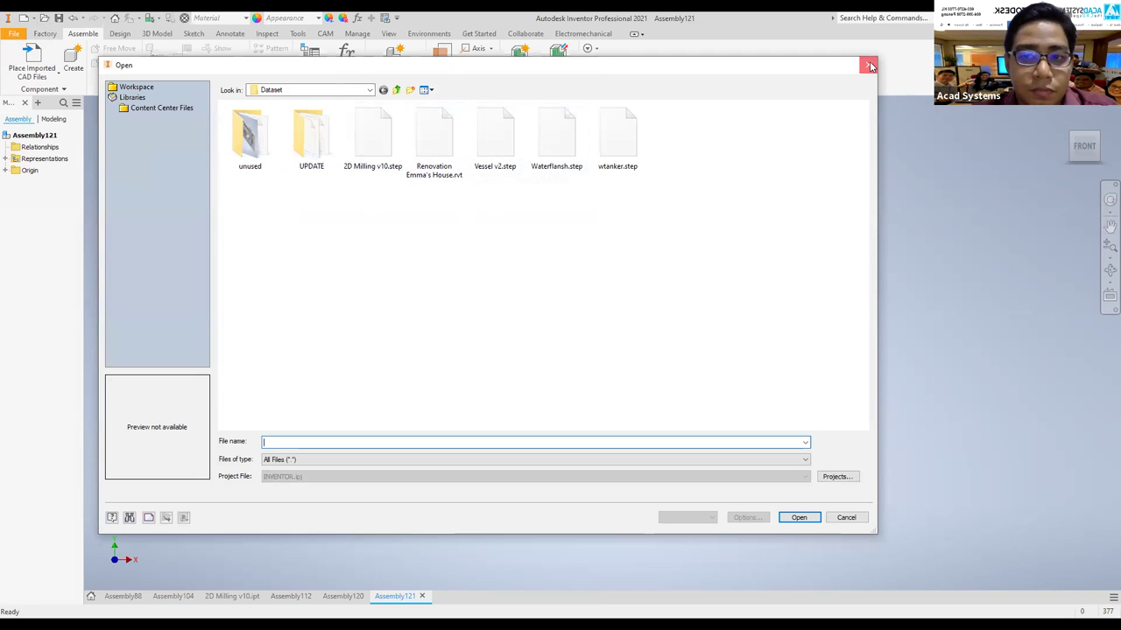
key(Escape)
click(90, 596)
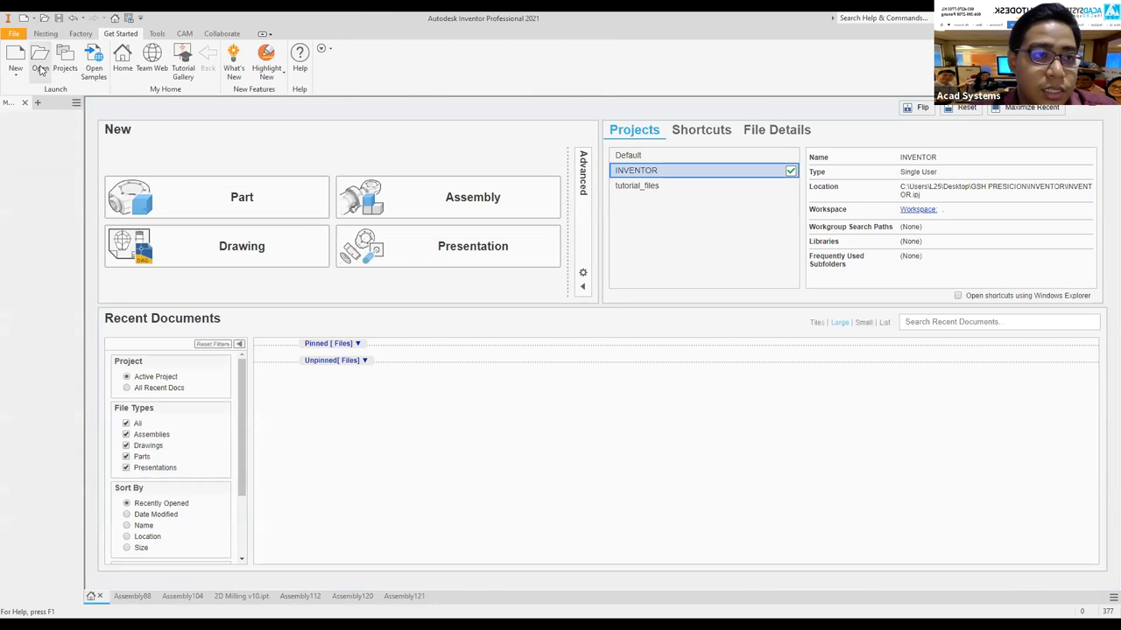
click(40, 70)
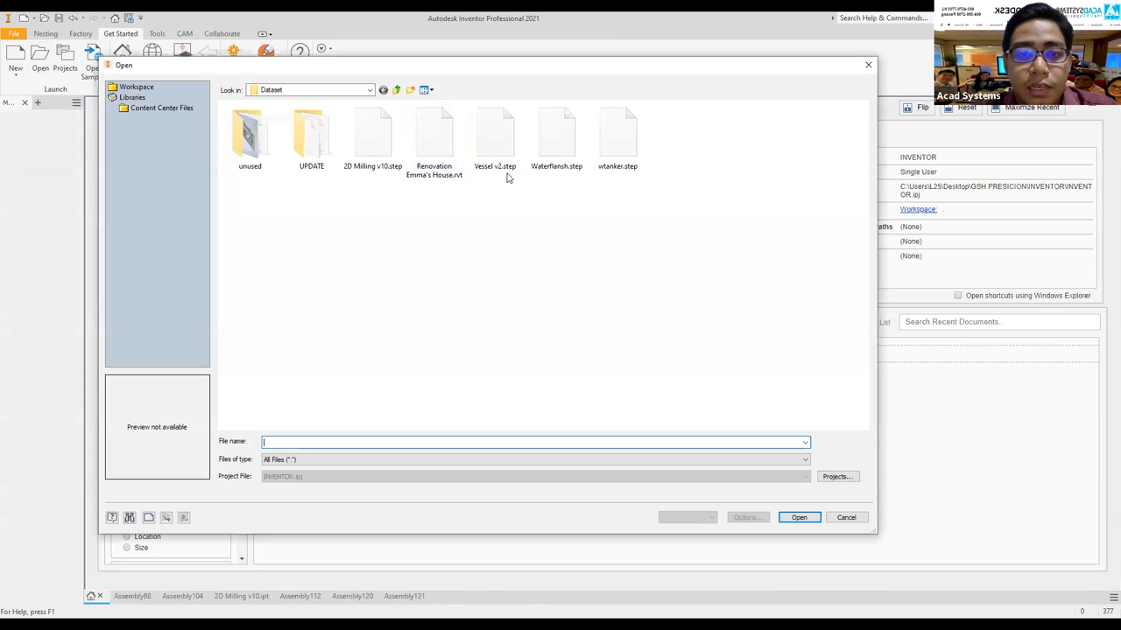
click(448, 176)
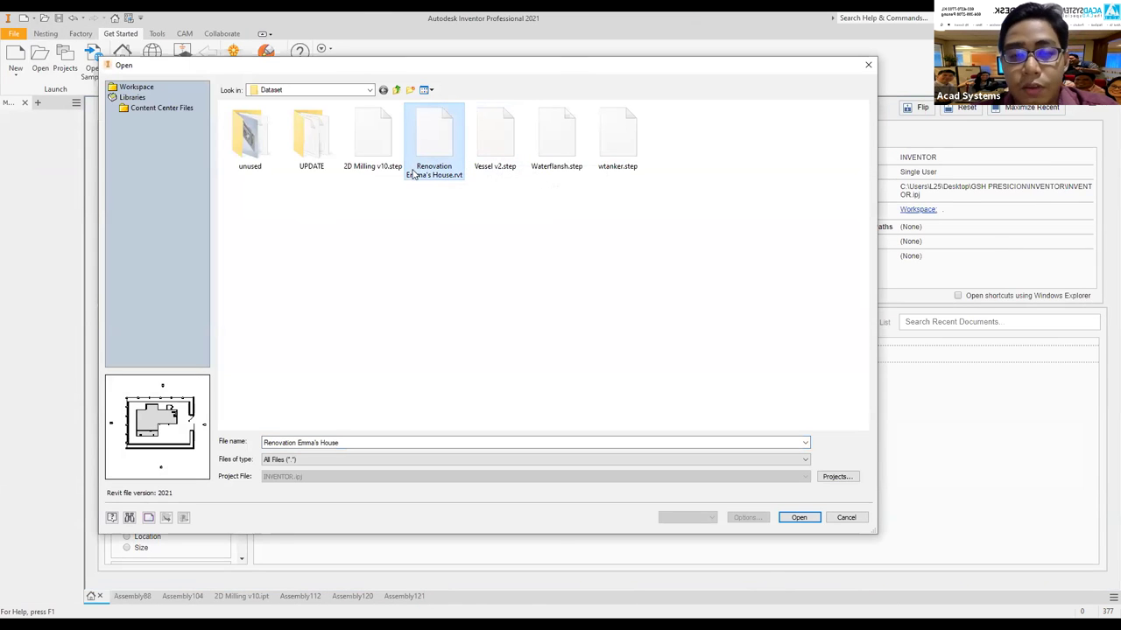
click(798, 518)
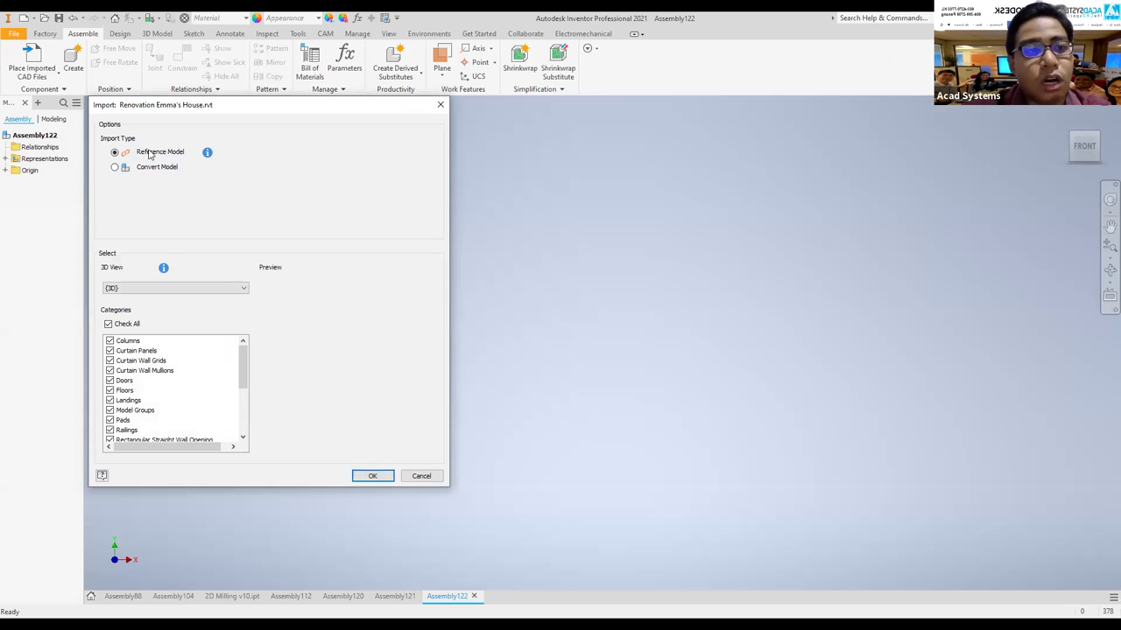
click(385, 475)
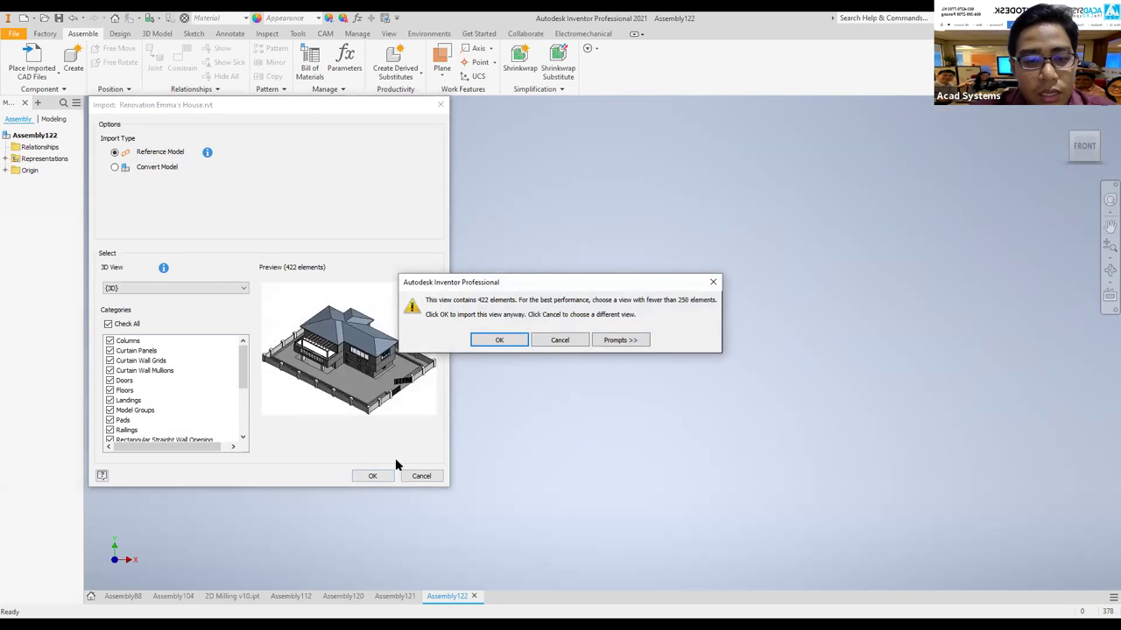
click(497, 340)
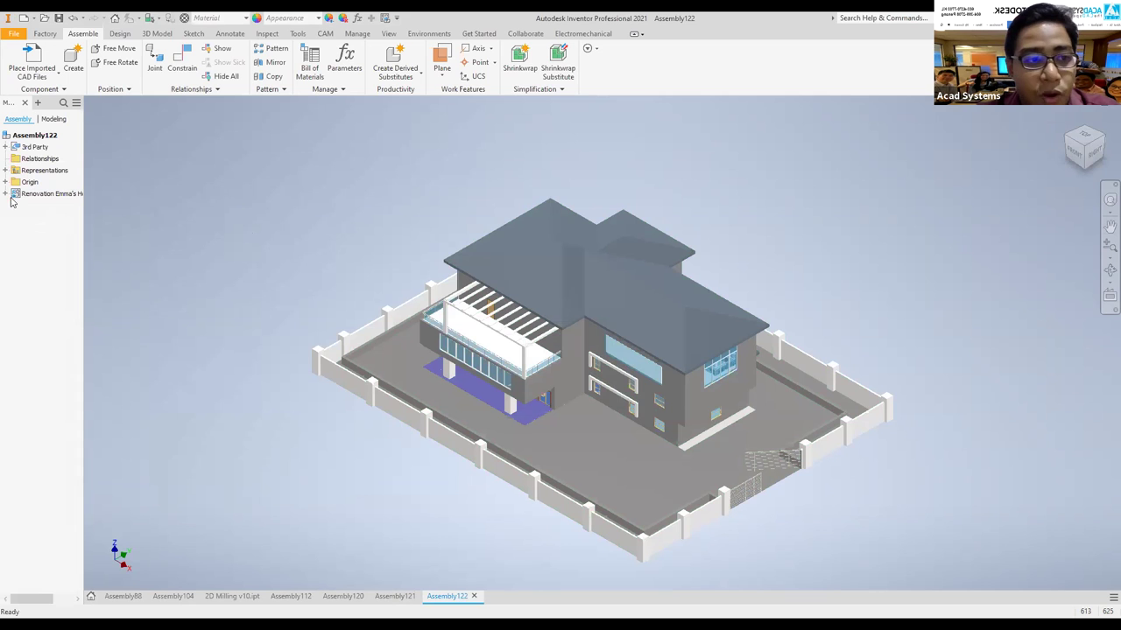
click(6, 194)
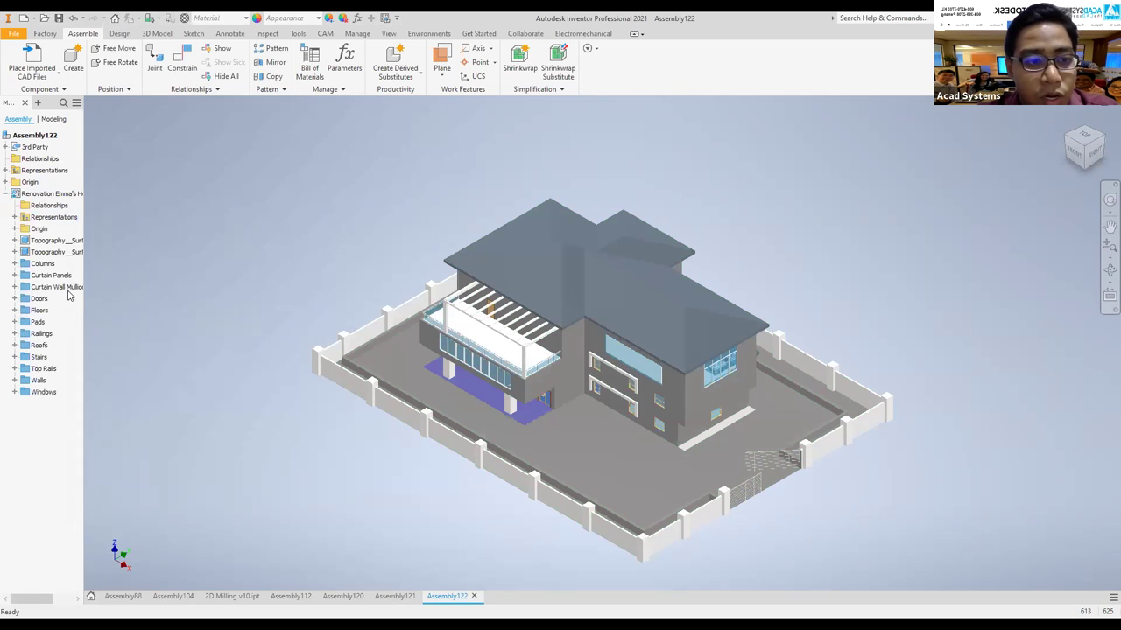
Step: Hide the Roofs folder of the imported Renovation Emma's House model in the assembly
click(40, 346)
right_click(42, 346)
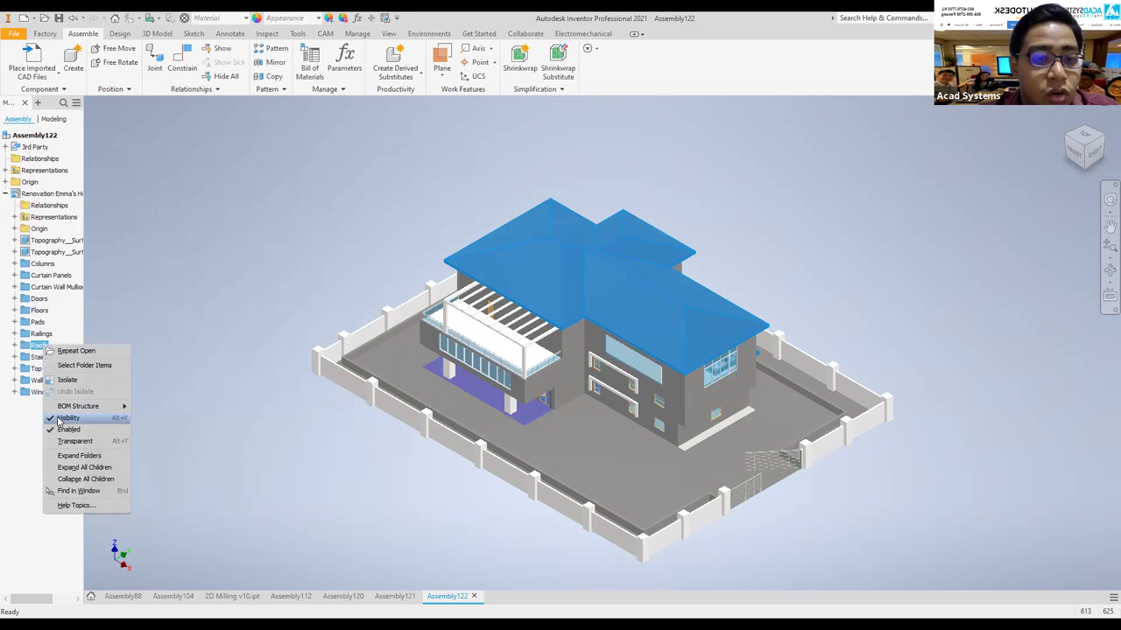
click(66, 418)
click(252, 206)
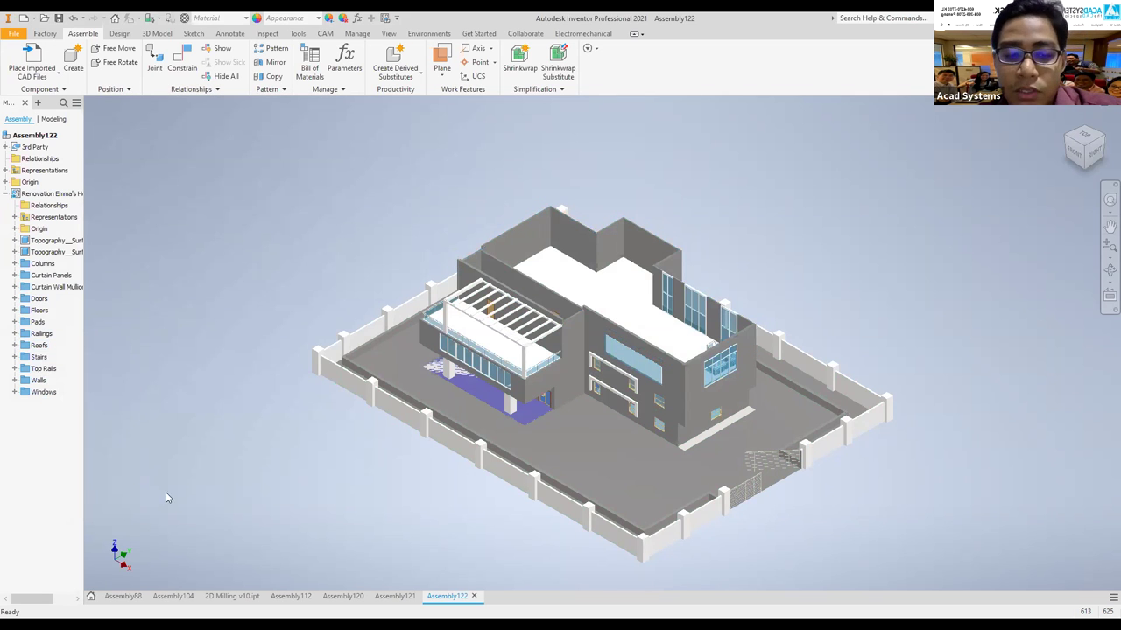
Step: Close the house assembly without saving its changes, and switch to the already open Assembly112
click(474, 596)
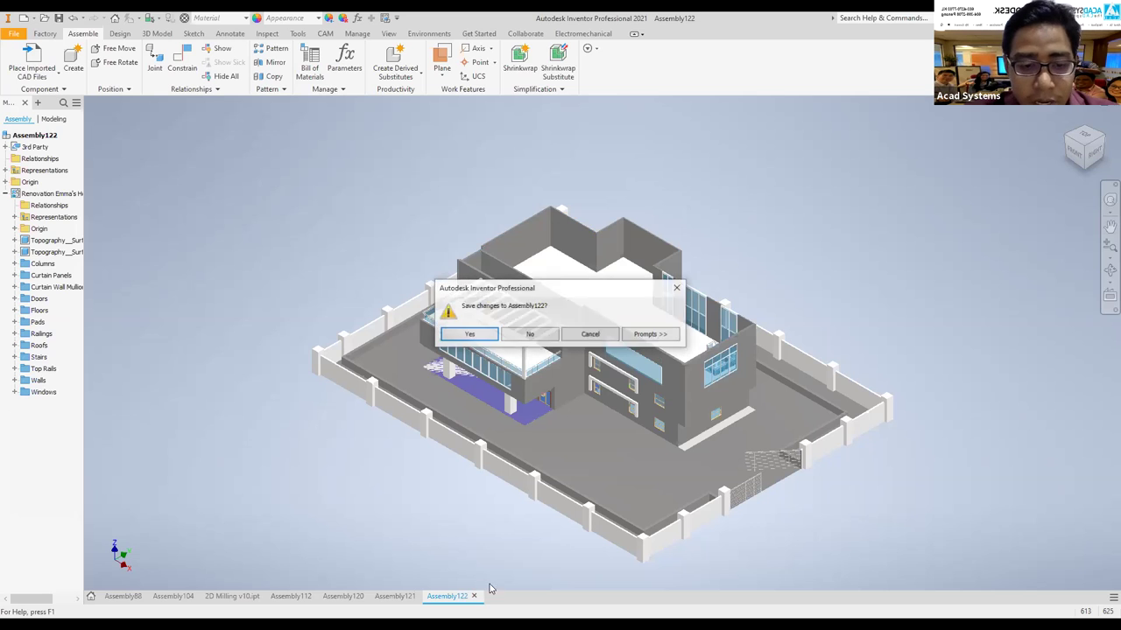
click(543, 334)
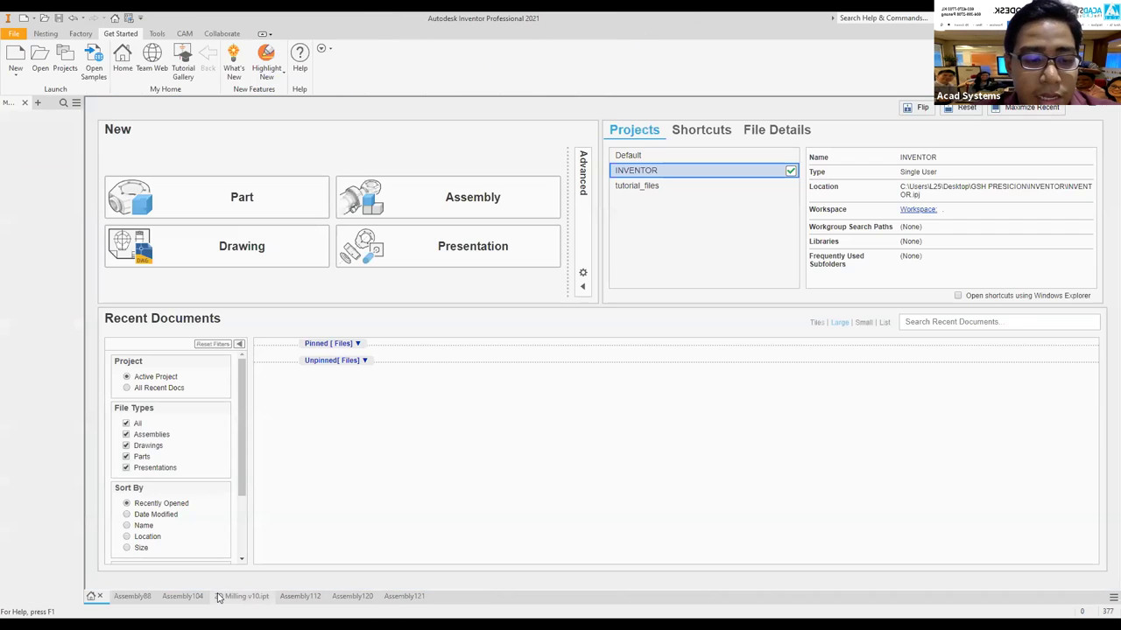
click(229, 596)
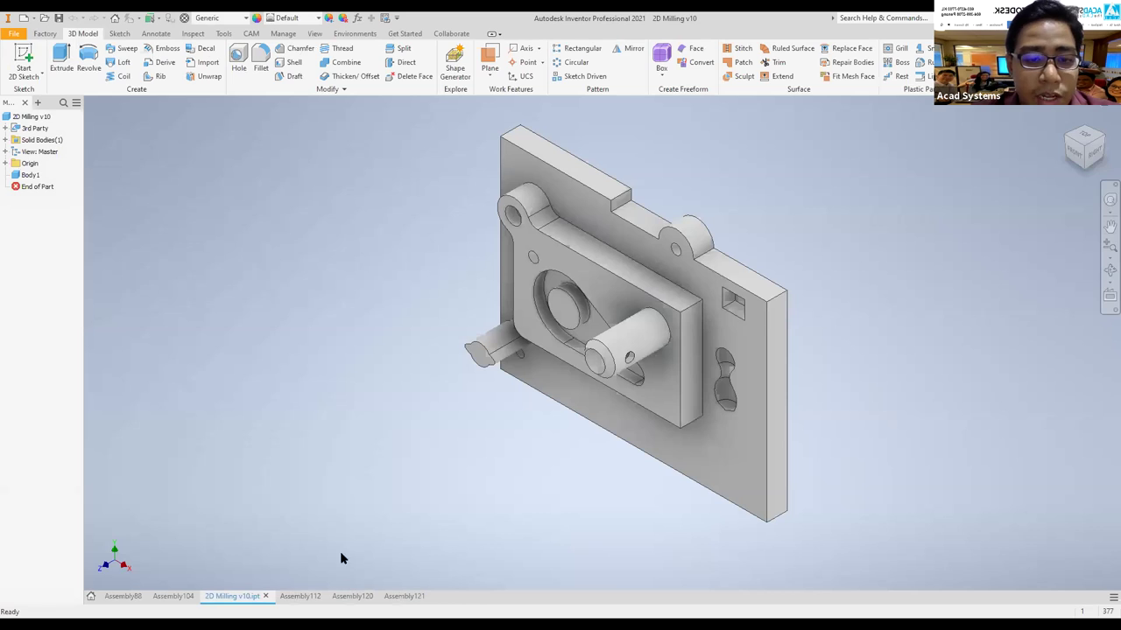
click(298, 596)
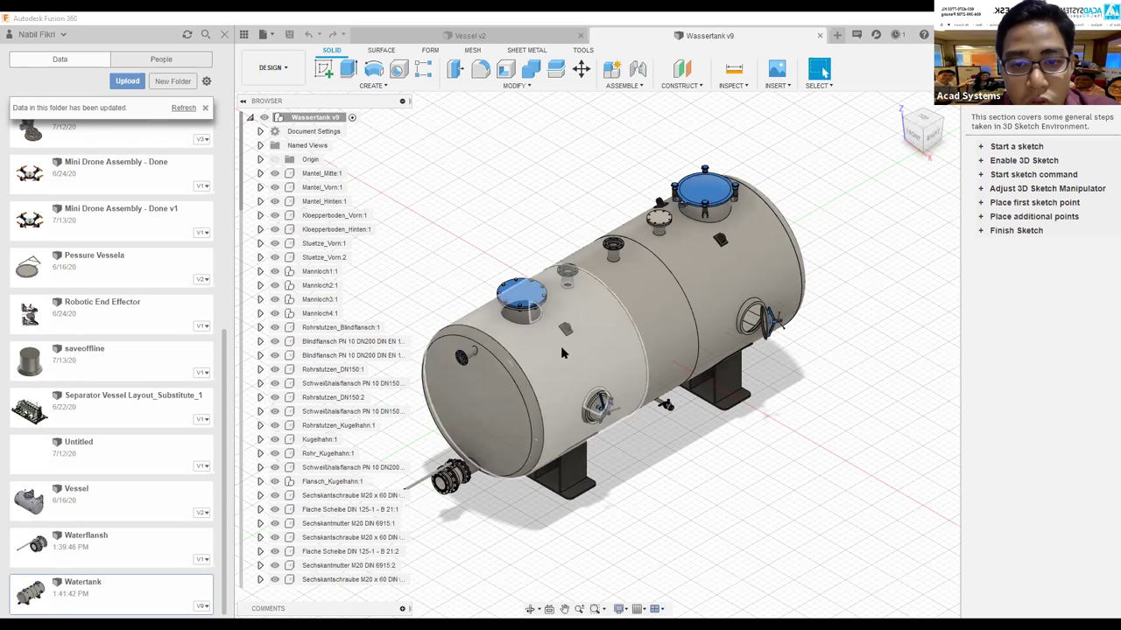
Step: In Fusion 360's Wassertank design, create a copy of the Mannloch1:1 component moved 1600 mm along Y
click(311, 272)
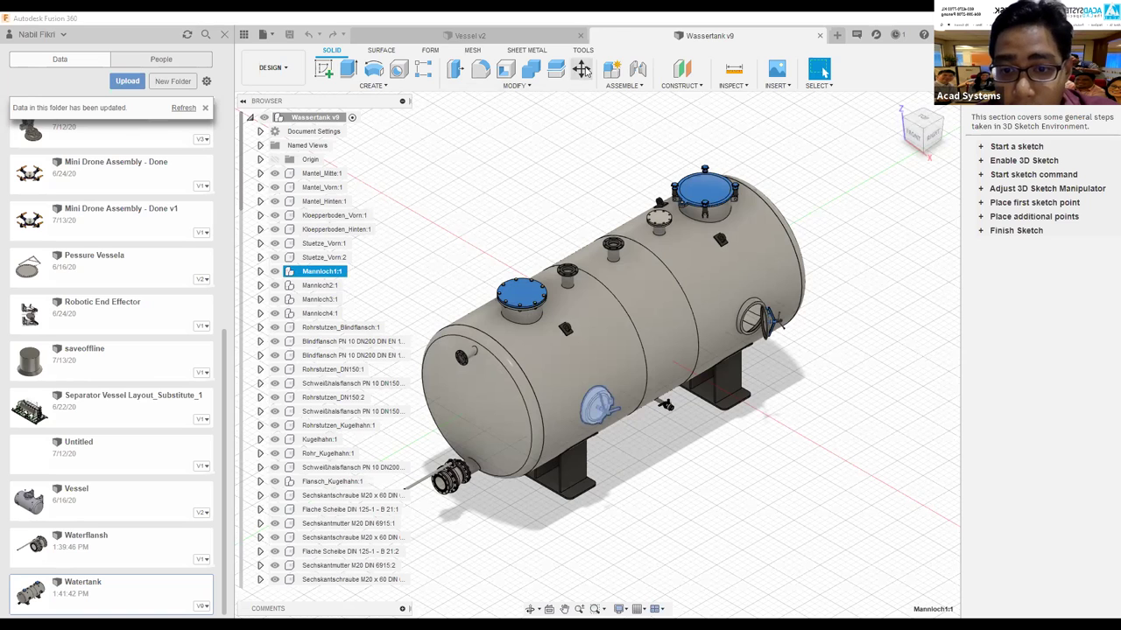
click(582, 70)
click(868, 361)
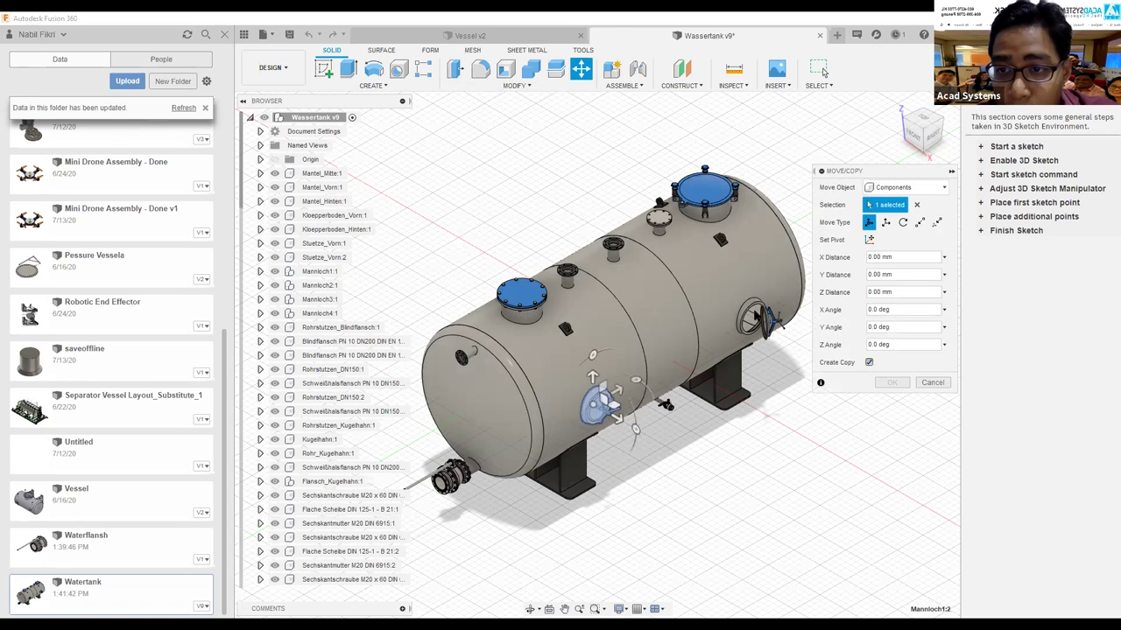
drag(622, 393, 703, 342)
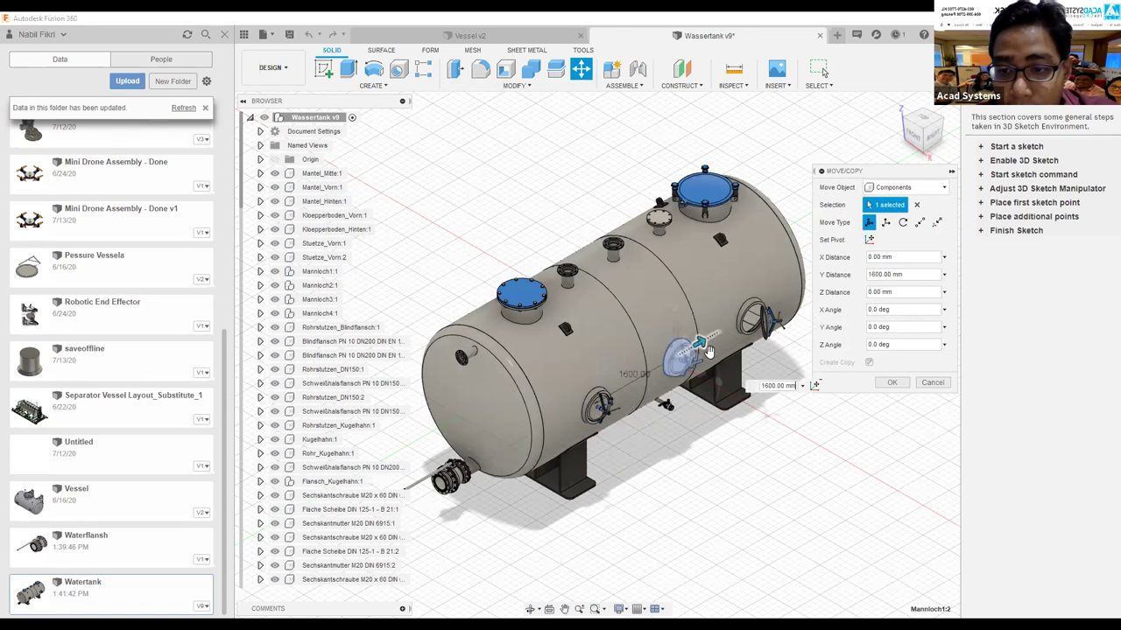
click(890, 382)
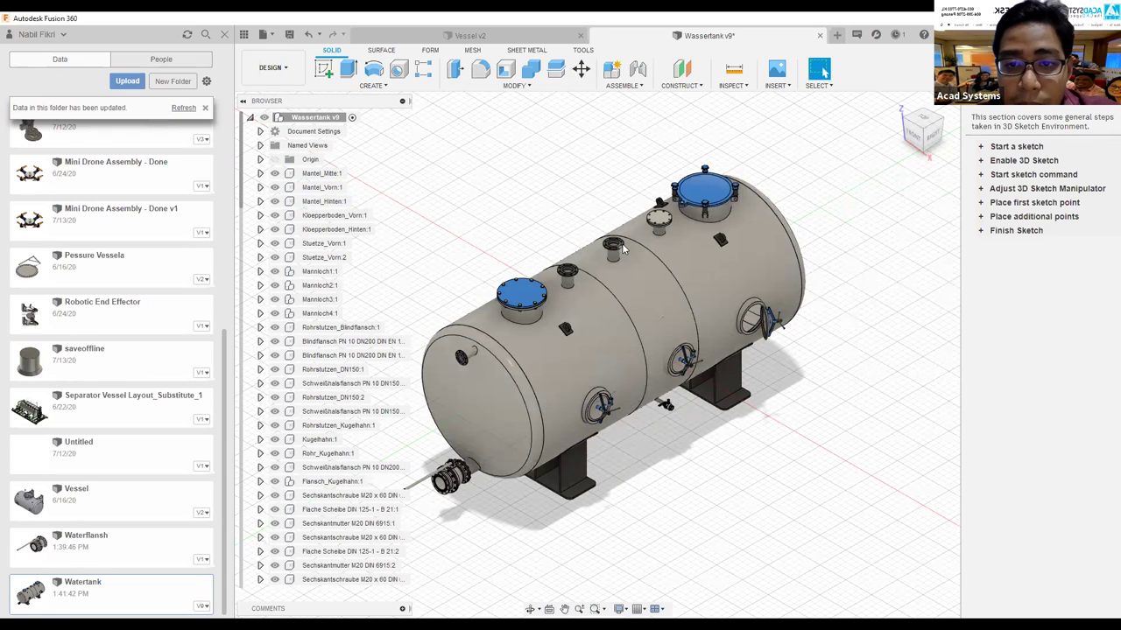
Step: Raise the two dark flanges on top of the tank above their nozzle pipes
scroll(620, 249, up, 1)
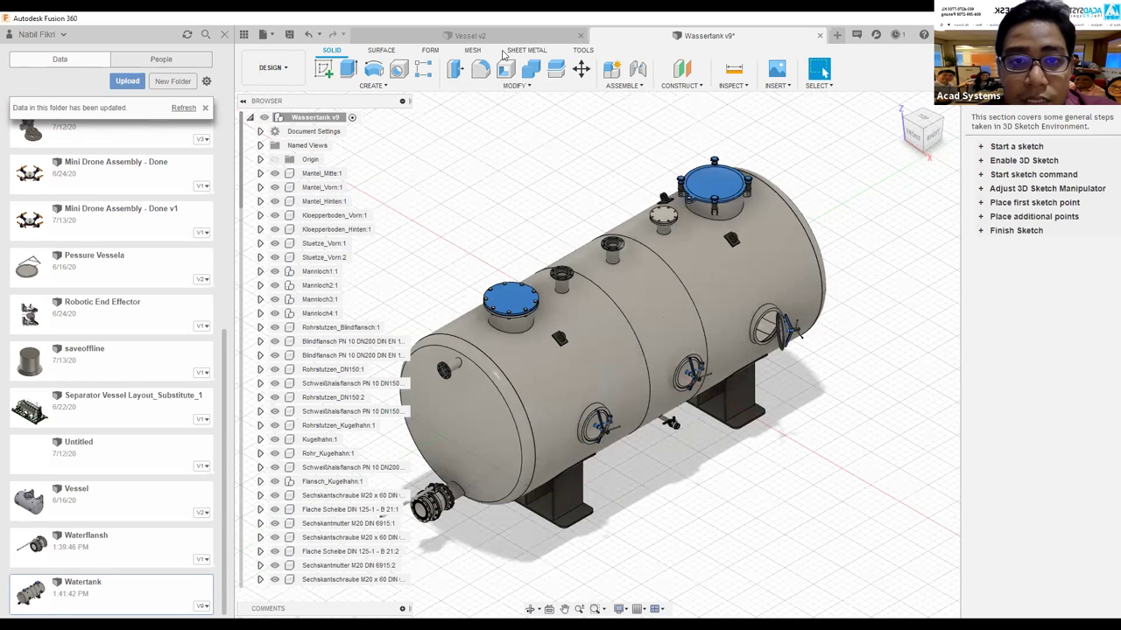
scroll(620, 250, up, 1)
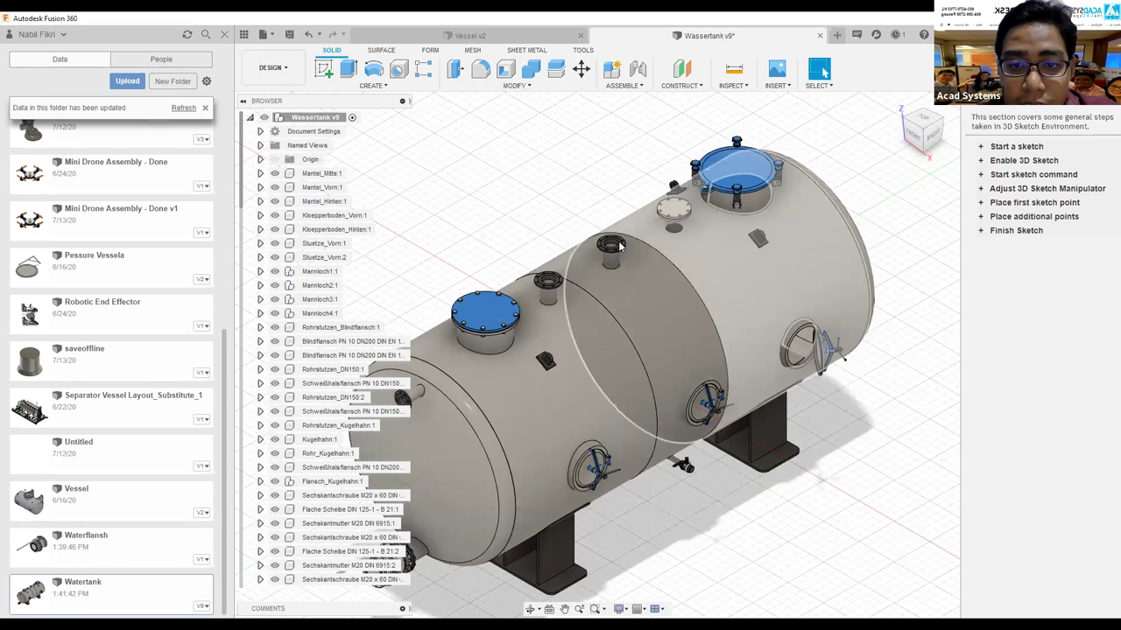
scroll(620, 248, up, 2)
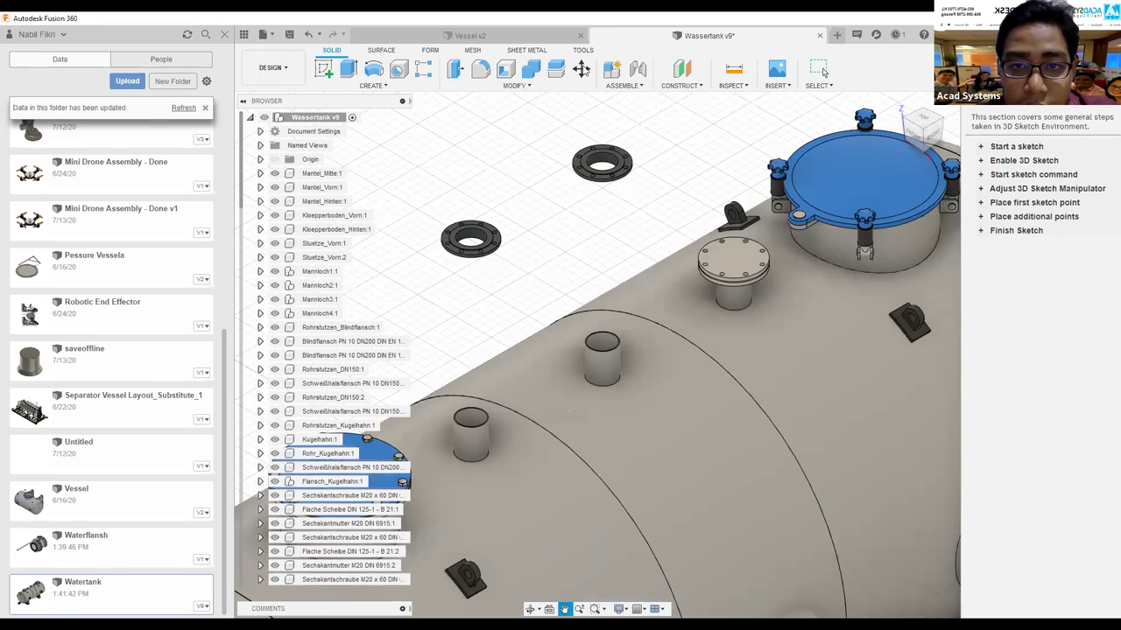
Step: Extend the DN150 nozzle pipes up to their flanges by moving a pipe's top ring face 1000 mm along Z
click(581, 69)
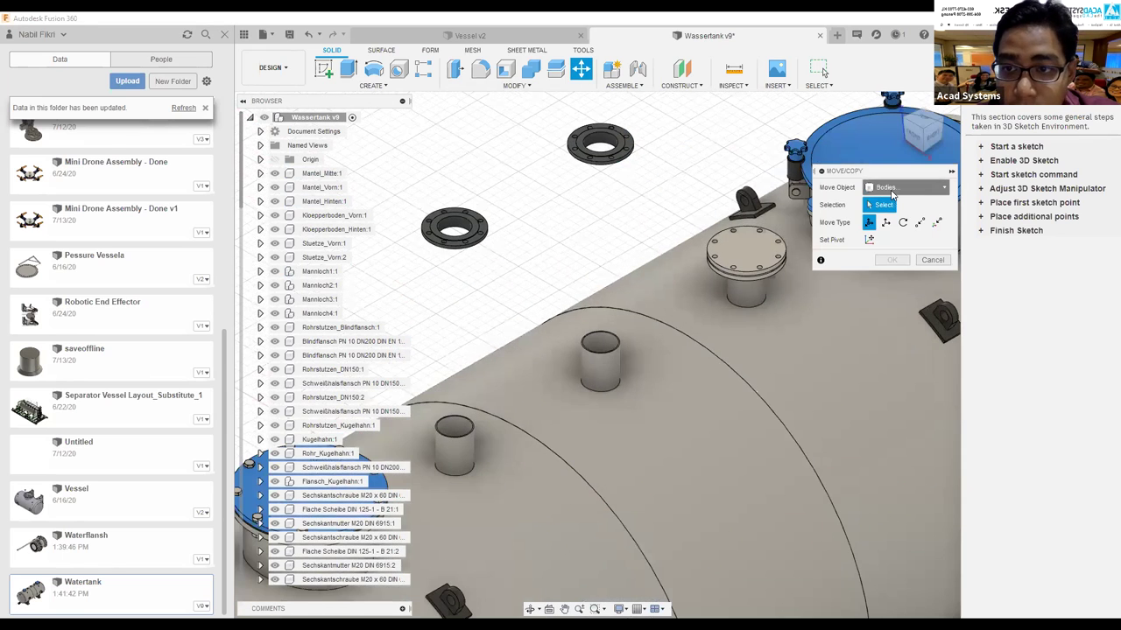
click(902, 188)
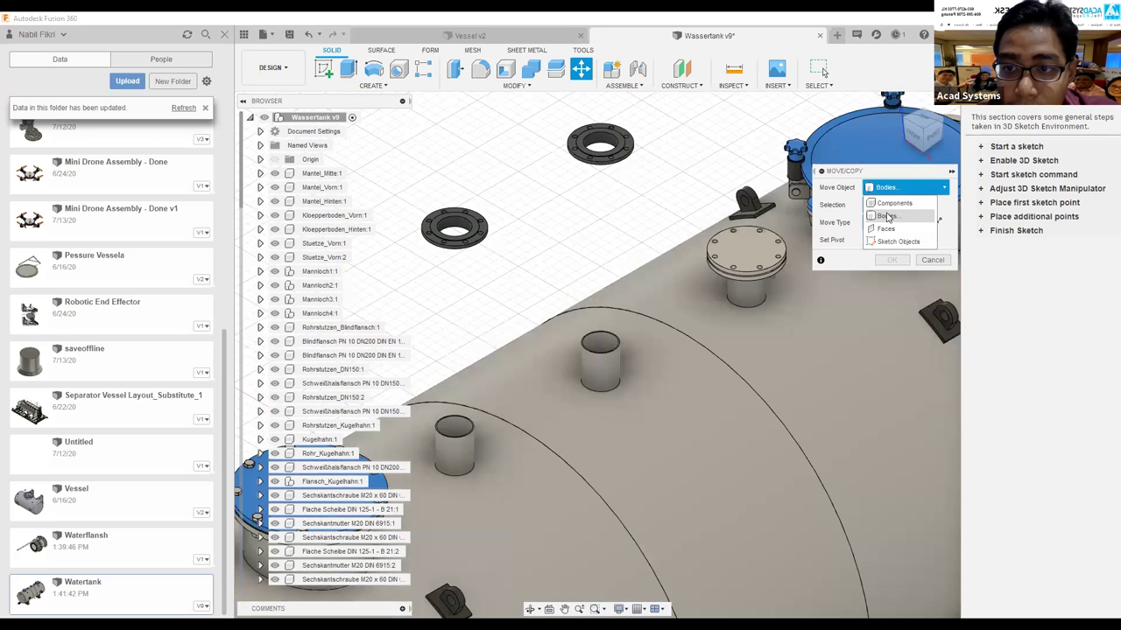
click(886, 229)
scroll(630, 343, up, 3)
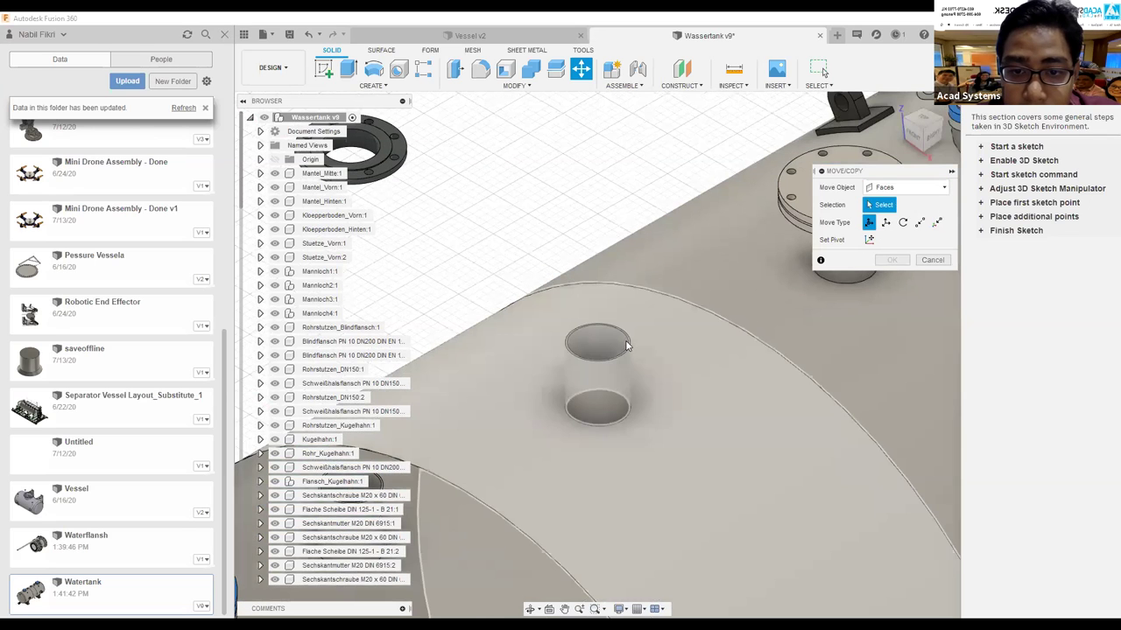
scroll(626, 344, up, 3)
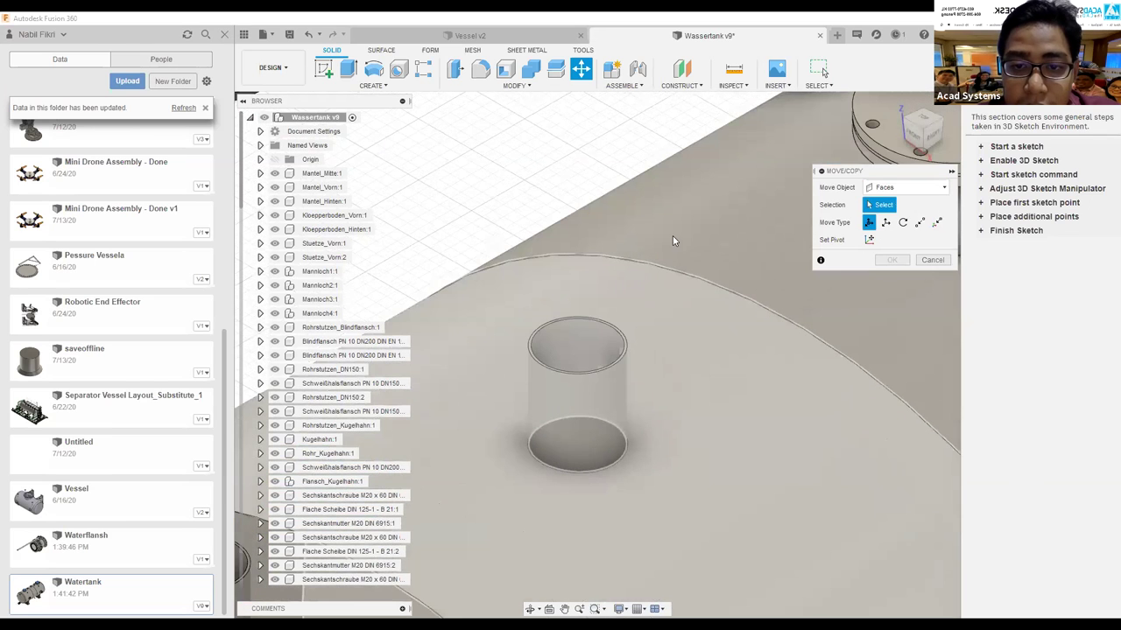
scroll(630, 273, up, 2)
scroll(631, 273, down, 2)
click(617, 317)
scroll(646, 238, down, 4)
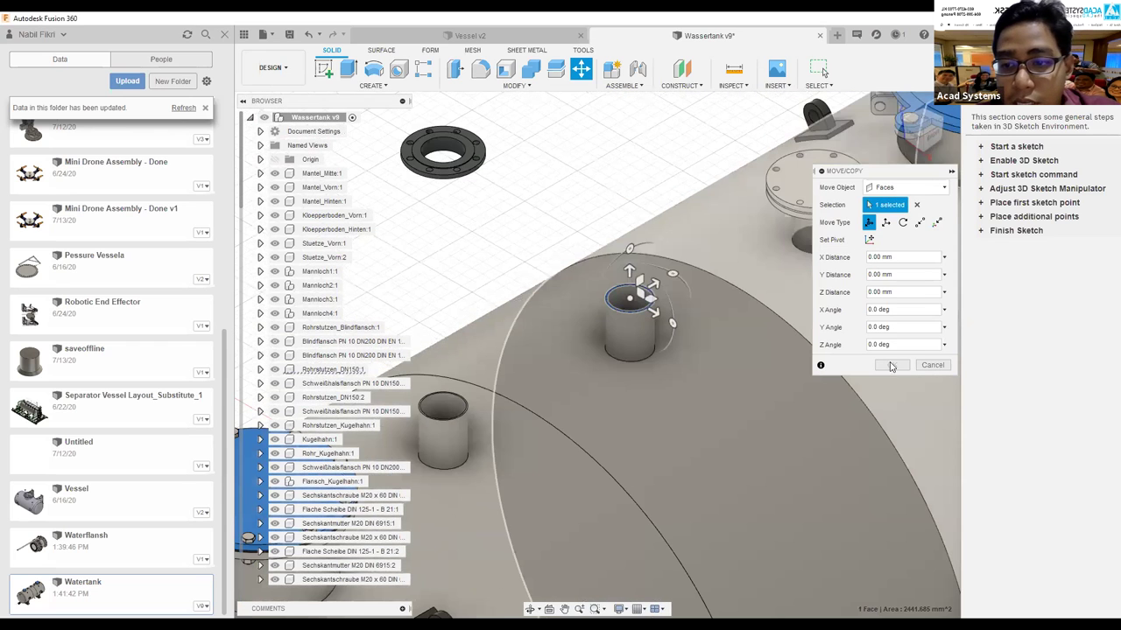
text(1000)
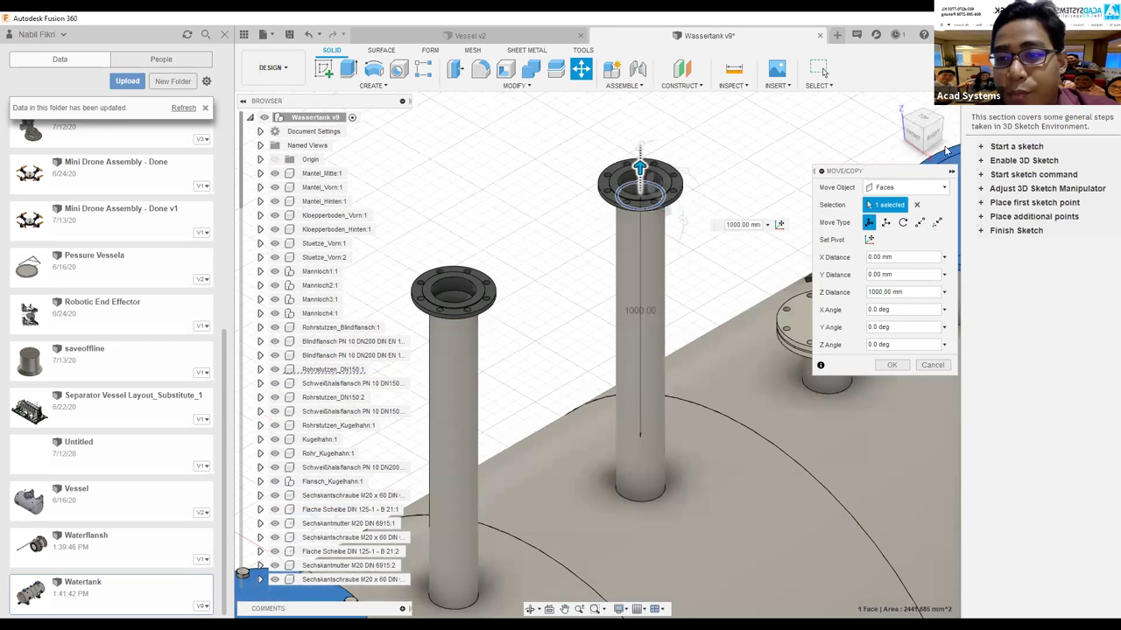
click(945, 127)
key(Return)
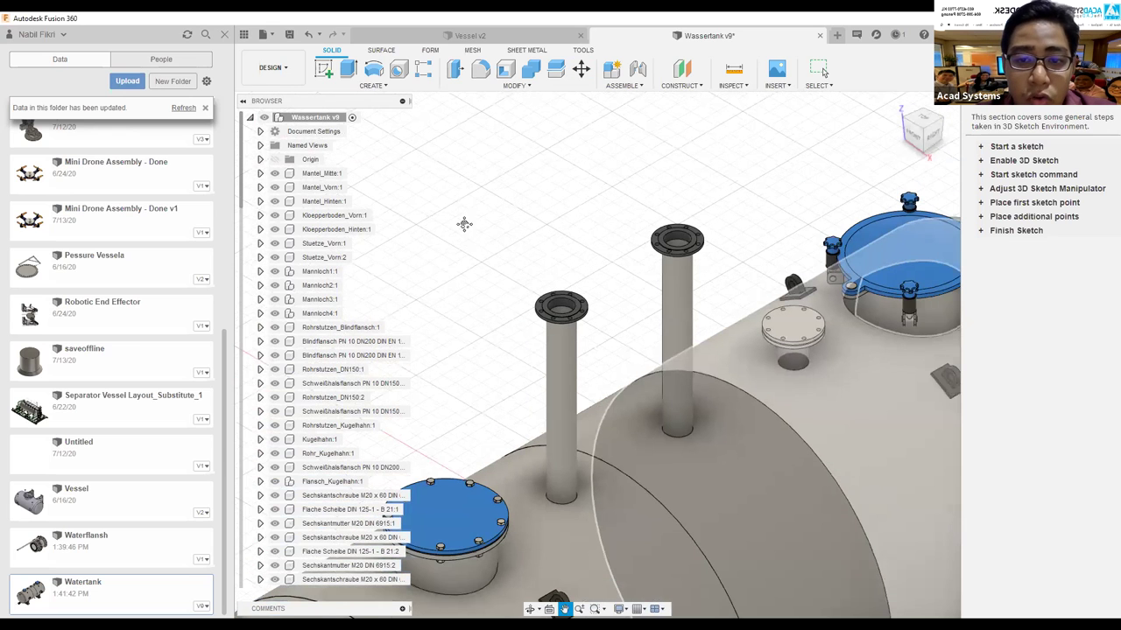
Step: Swing the Kloepperboden_Hinten end cap body open by 60 degrees in Y Angle, with its pivot set at the cap's edge on the tank shell
middle_drag(773, 379, 639, 330)
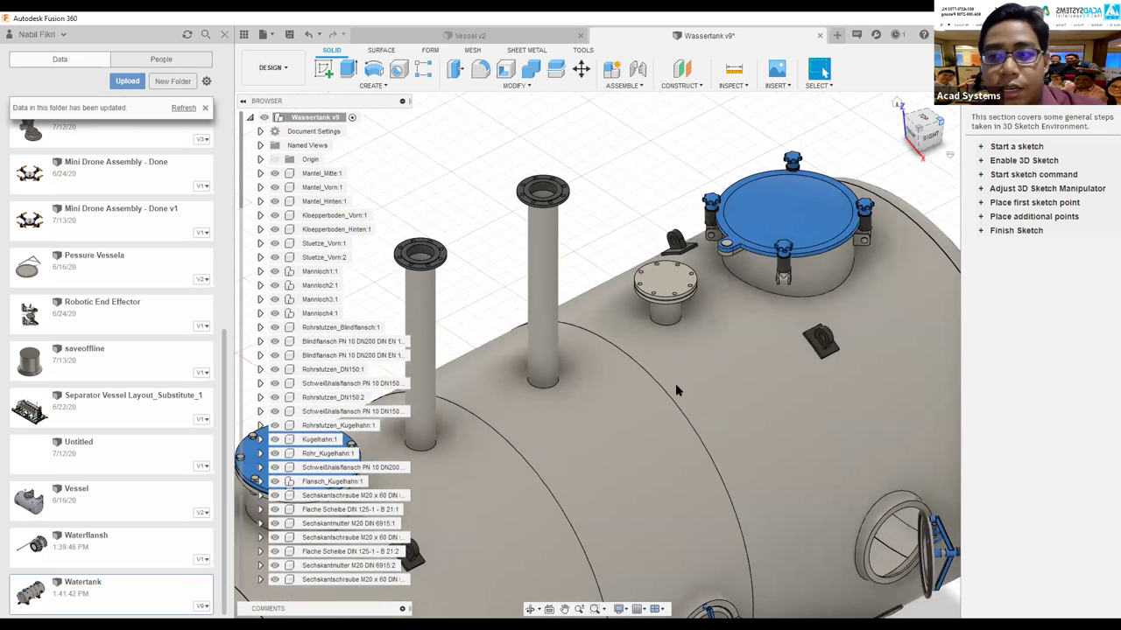
shift+middle_drag(669, 368, 852, 406)
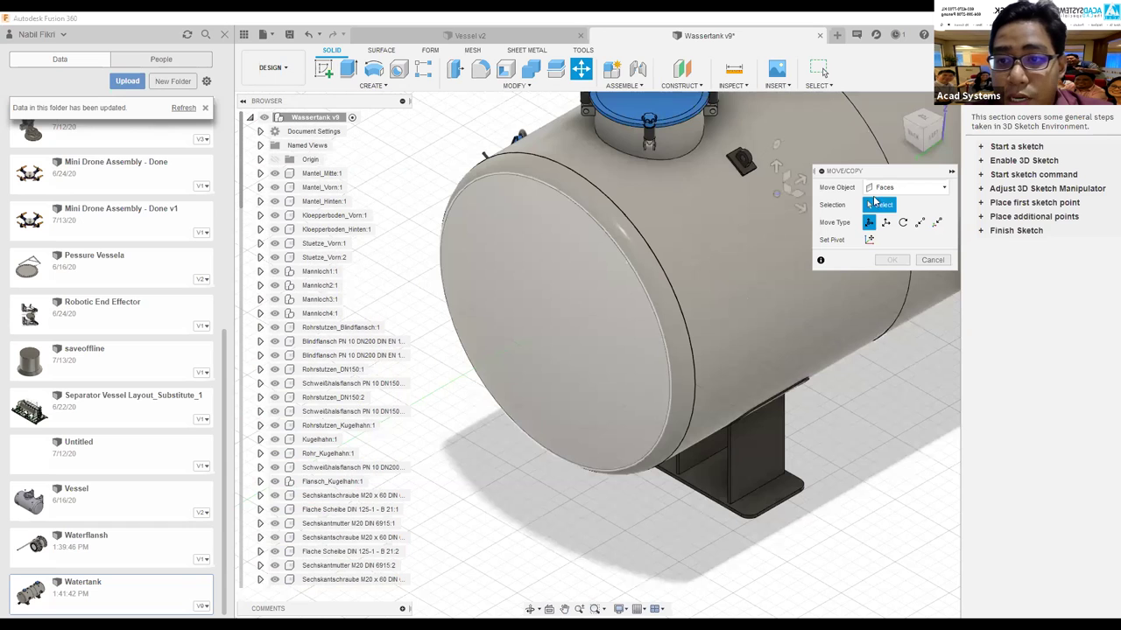
click(892, 189)
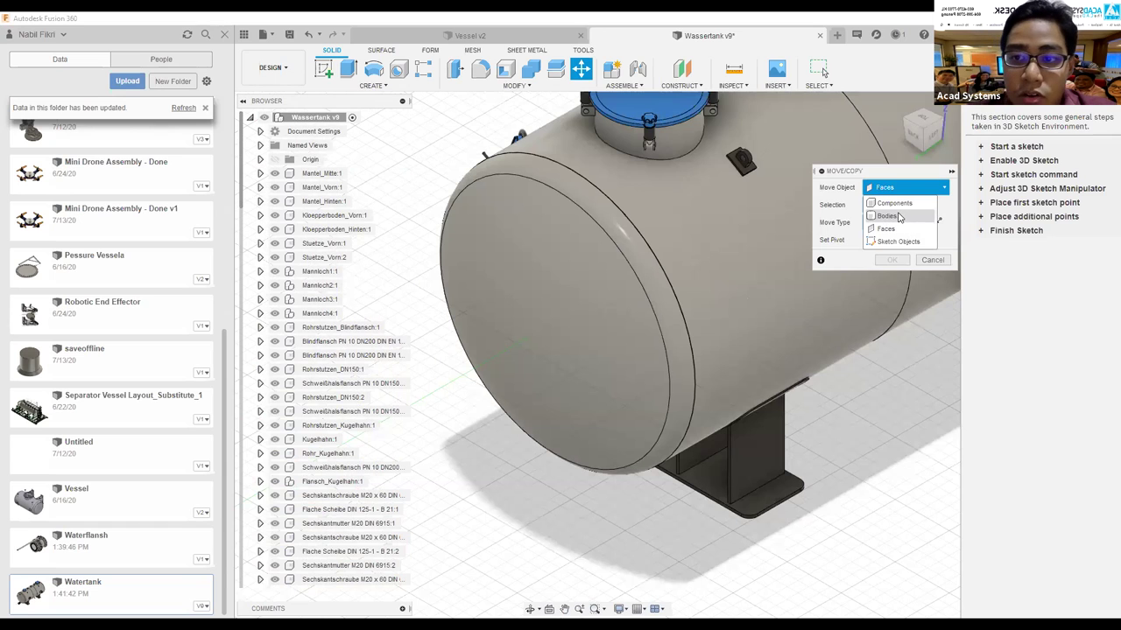
click(898, 220)
click(593, 300)
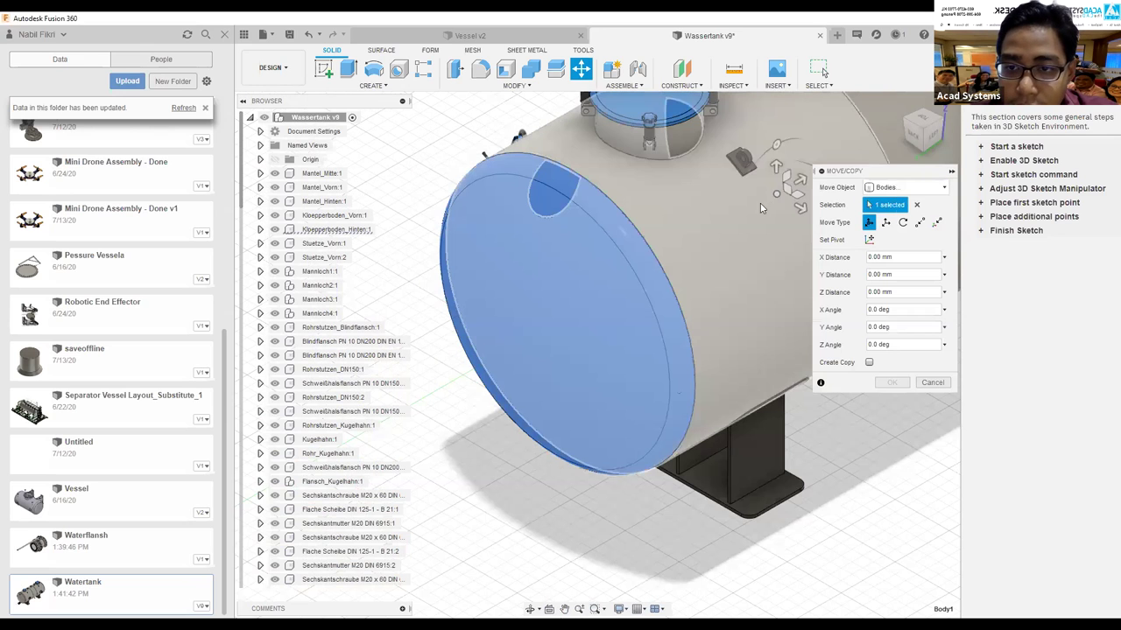
click(871, 241)
click(709, 368)
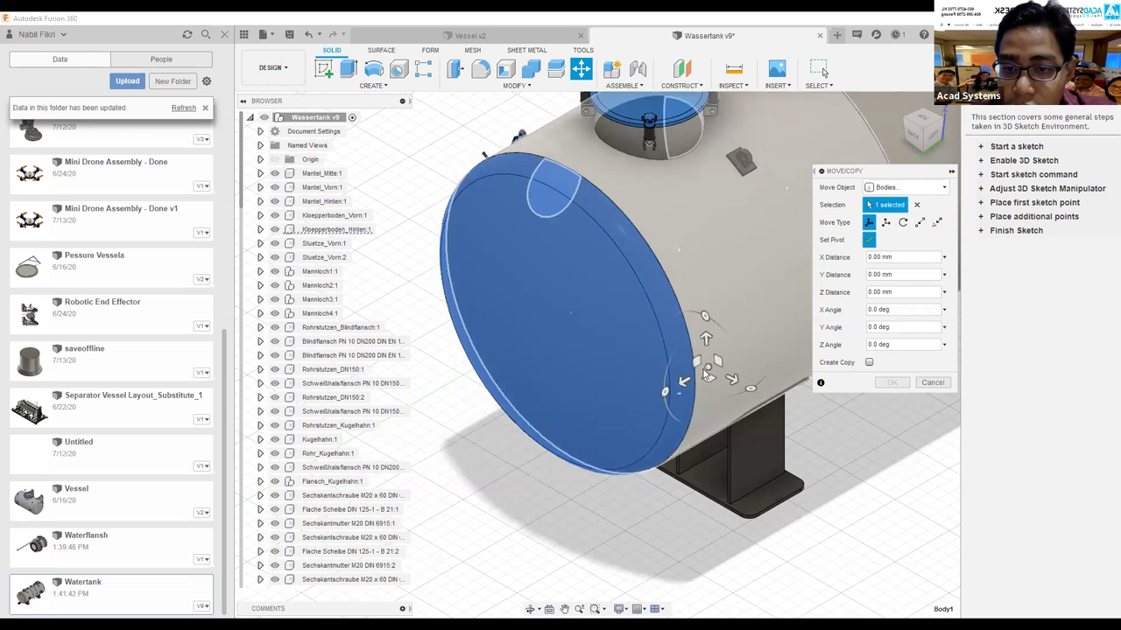
click(868, 240)
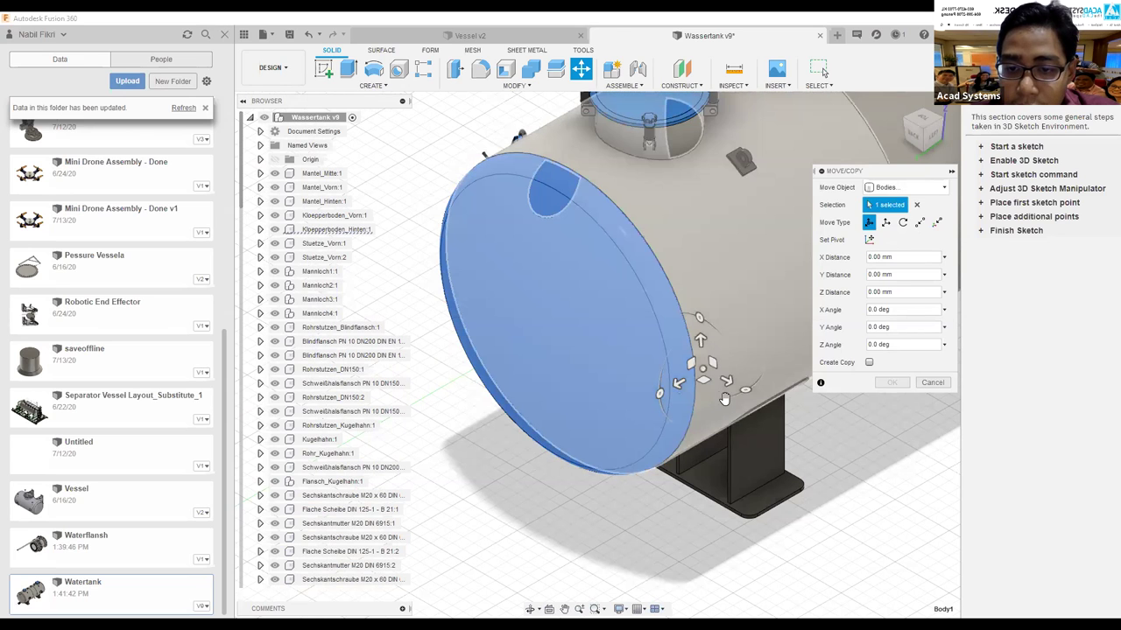
drag(725, 399, 761, 359)
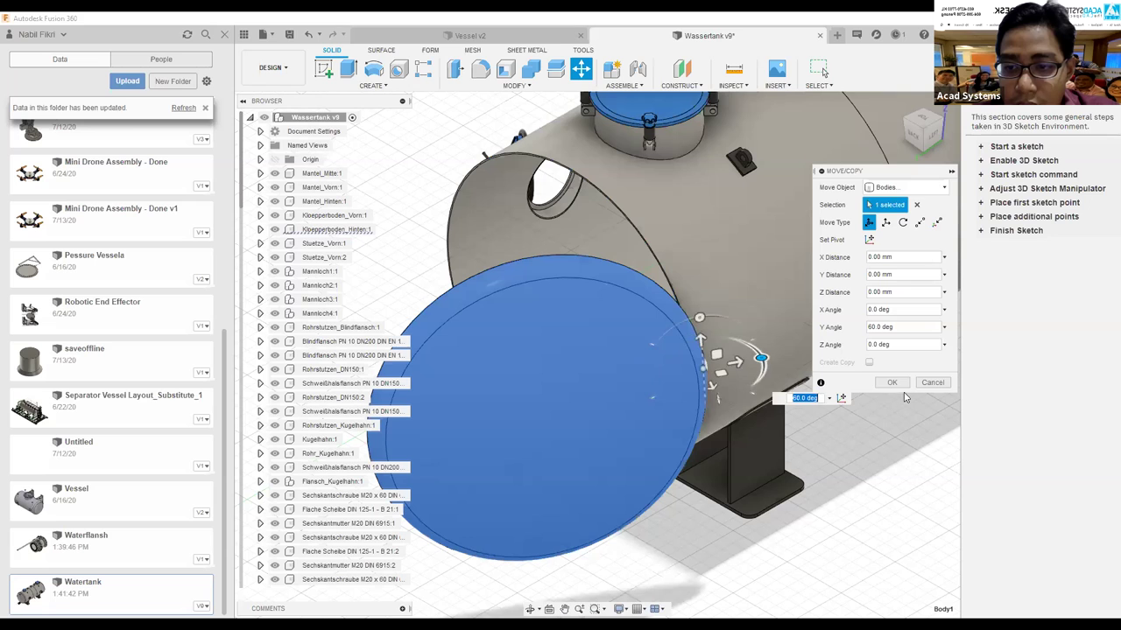
click(891, 383)
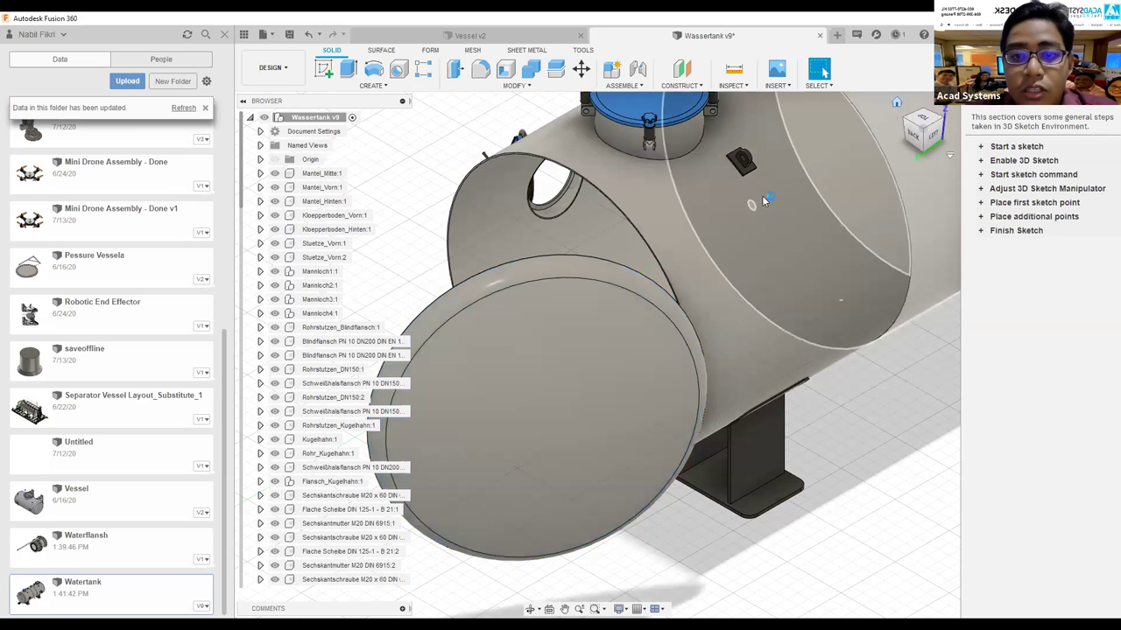
Step: Export the modified tank as a STEP file to the desktop's AnyCAD Dataset folder, overwriting wtanker.step
shift+middle_drag(781, 376, 835, 344)
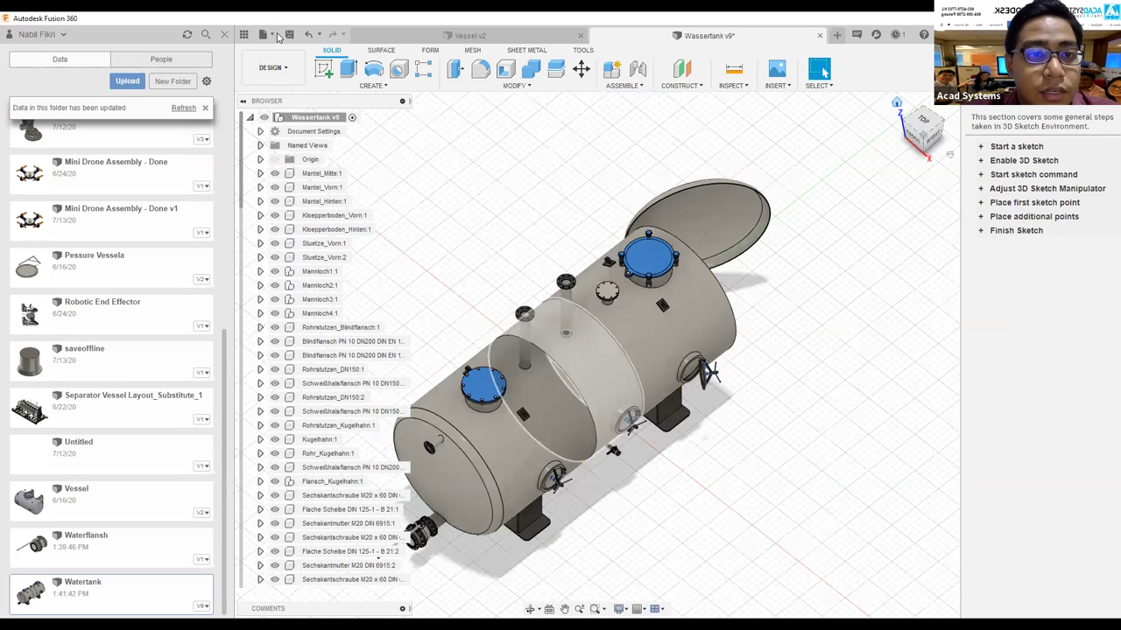
key(F6)
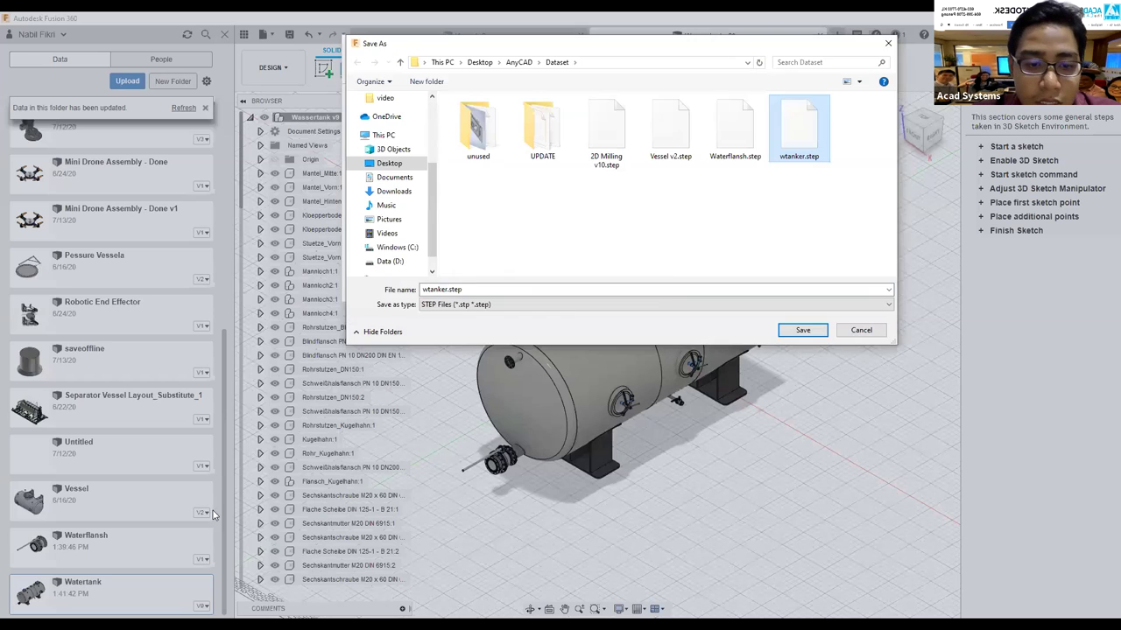
key(Return)
key(y)
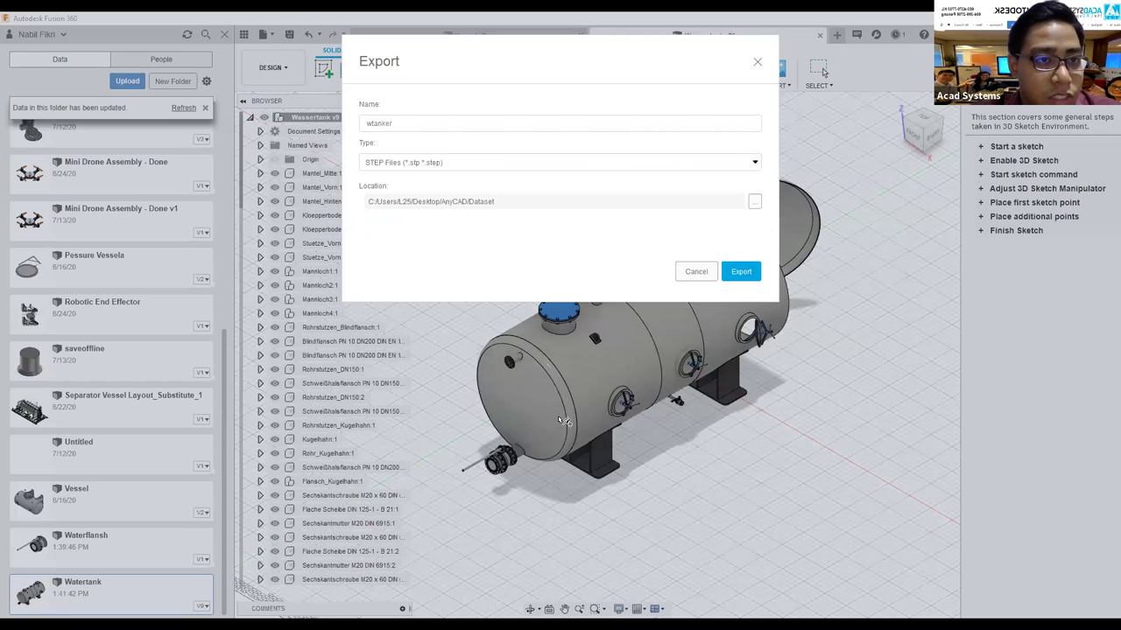
key(Return)
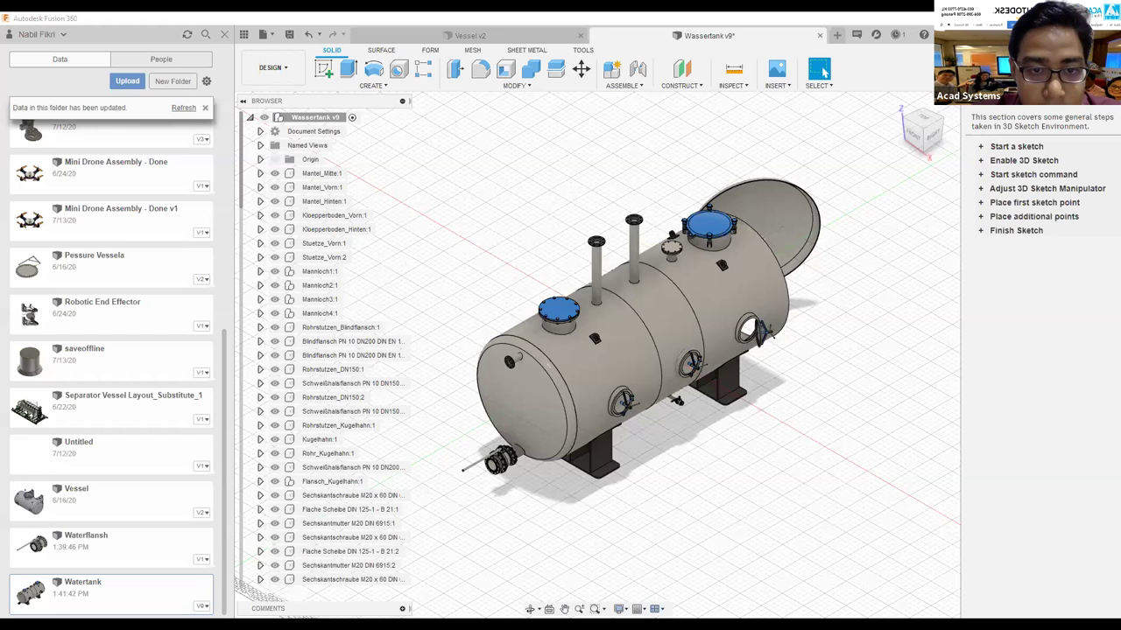
Step: Export the Wassertank design again in STEP format, replacing wtanker.step in the Desktop > AnyCAD > Dataset folder
scroll(324, 350, down, 1)
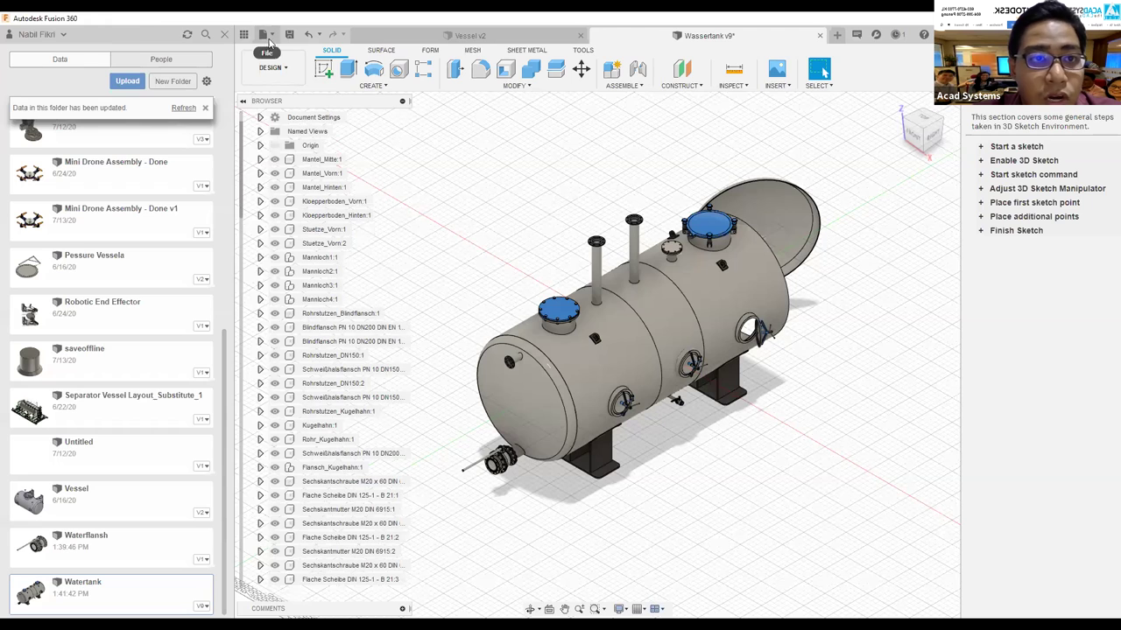
click(272, 35)
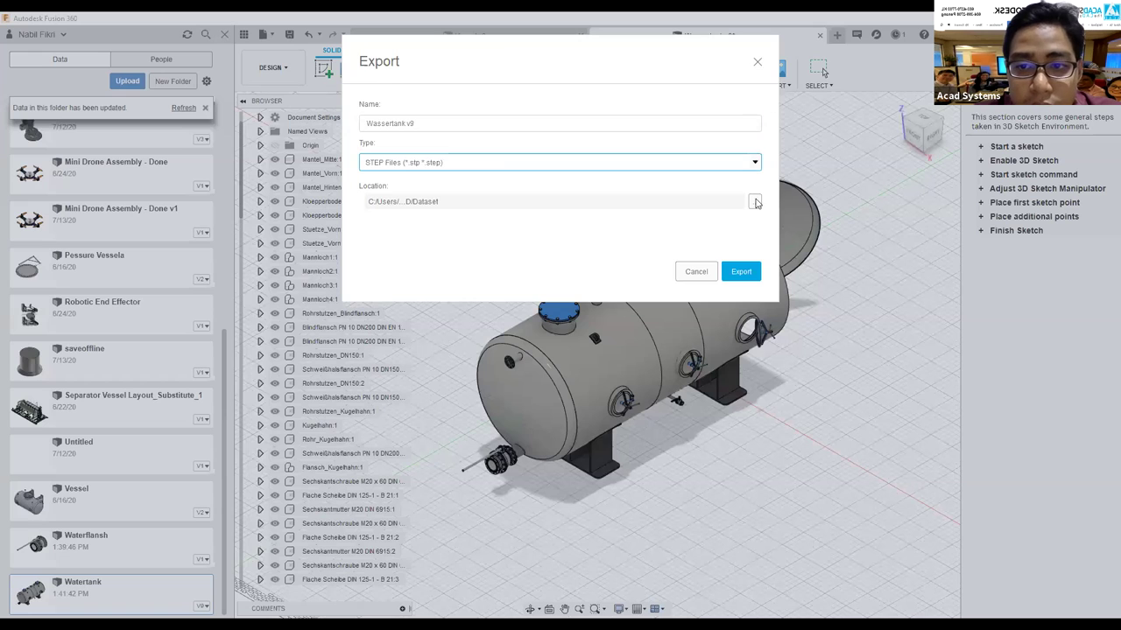
click(741, 206)
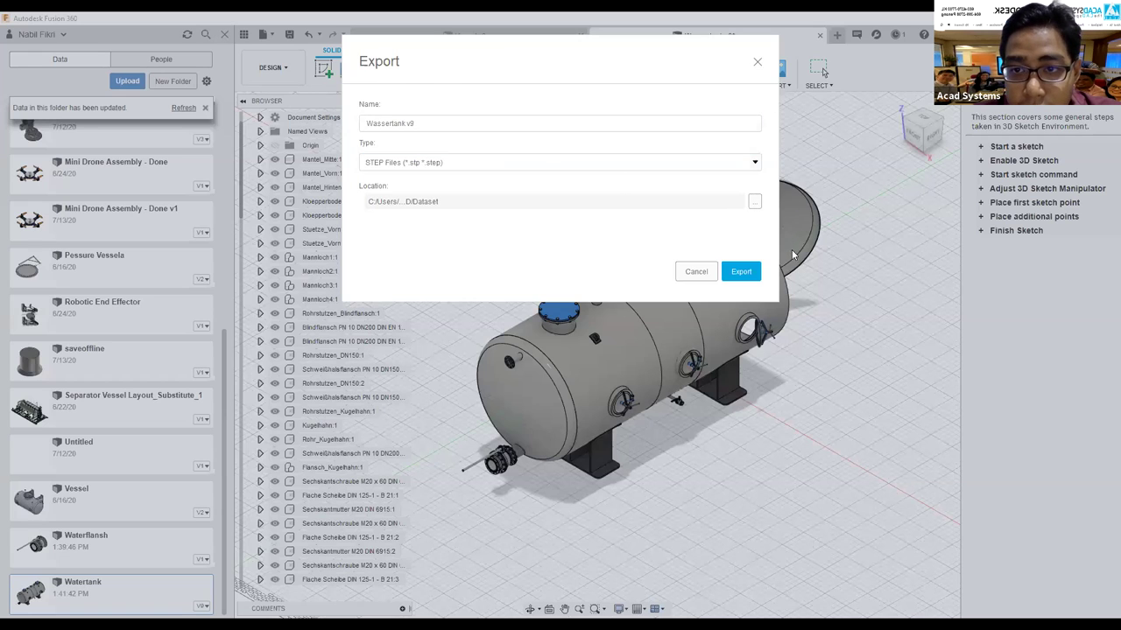
click(798, 132)
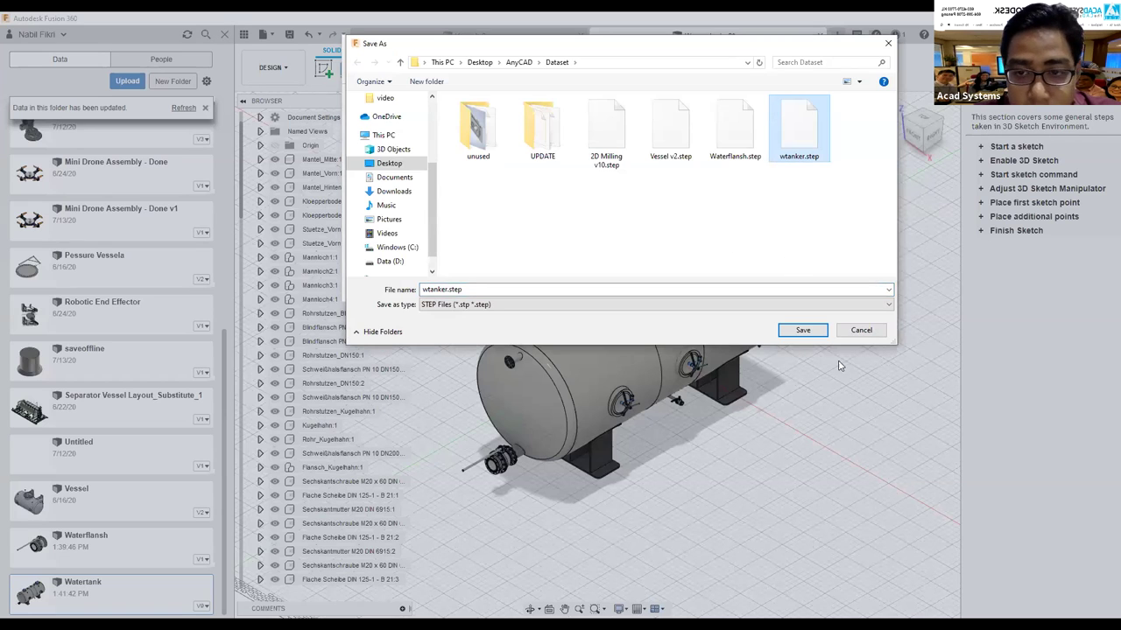
click(803, 331)
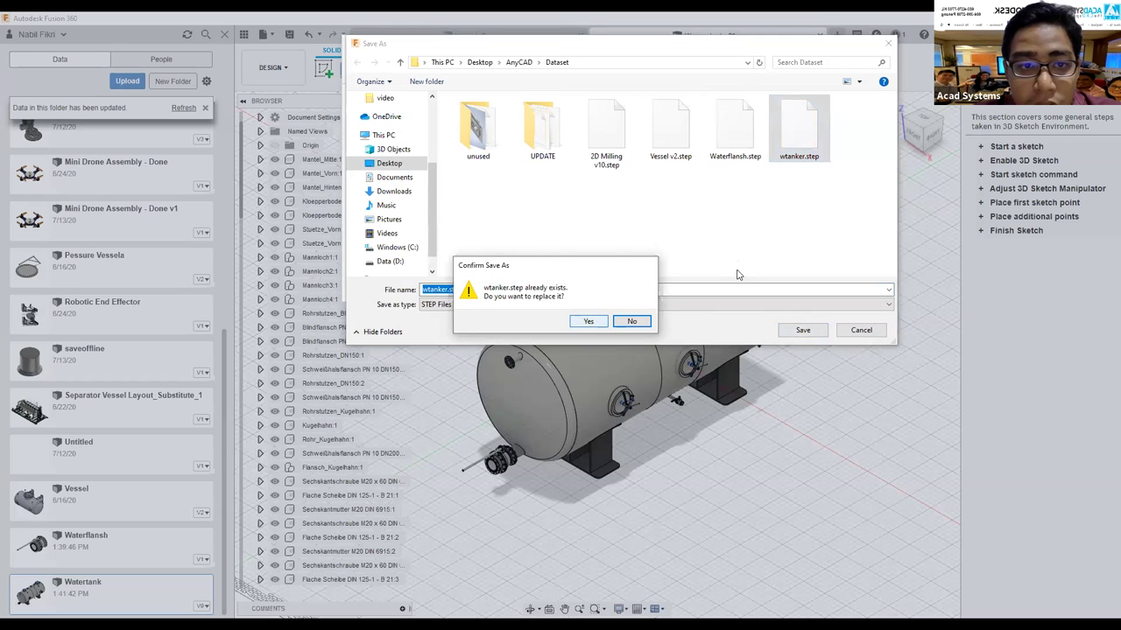
click(579, 323)
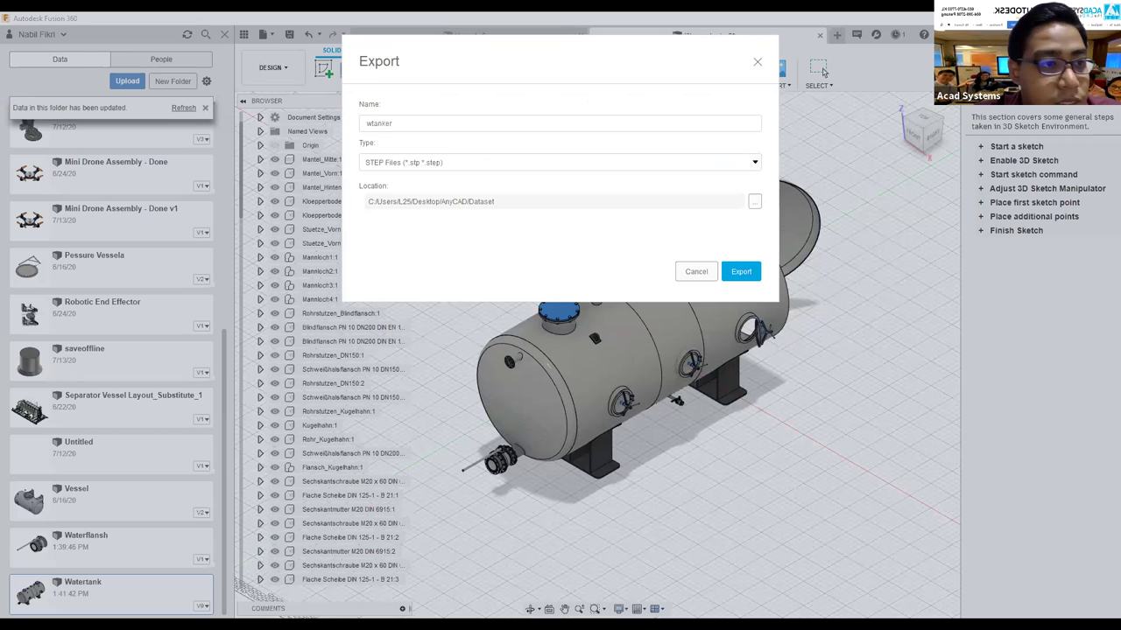
key(Return)
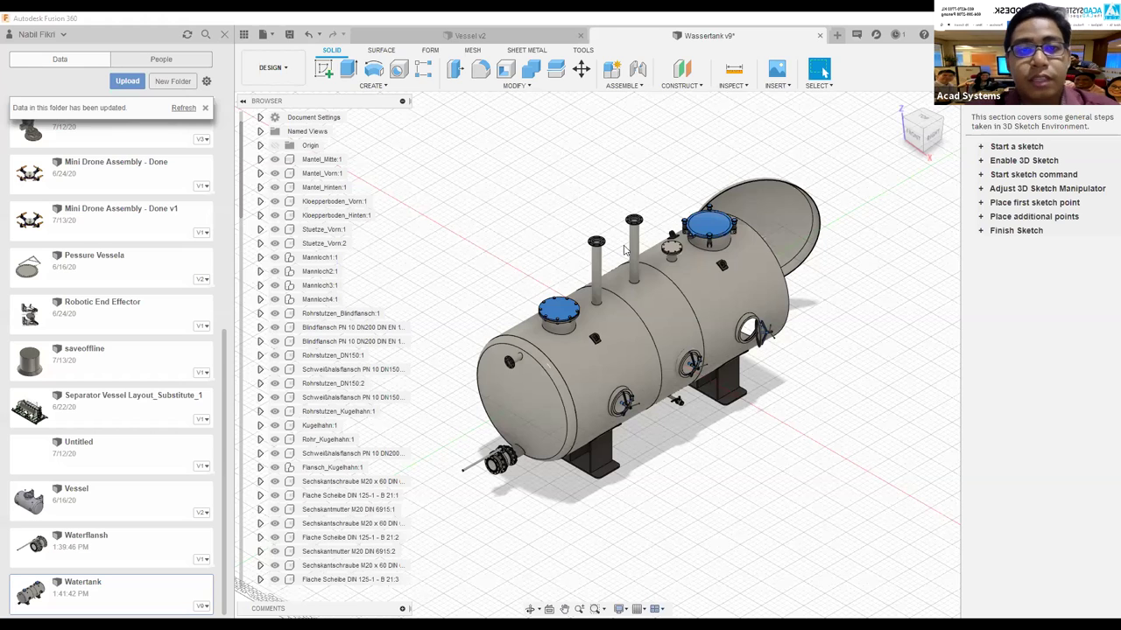
Step: Switch to Inventor and update Assembly112 so the linked tank picks up the changes from the re-exported wtanker.step
key(alt+Tab)
scroll(697, 349, down, 3)
scroll(710, 267, up, 5)
middle_drag(841, 247, 755, 204)
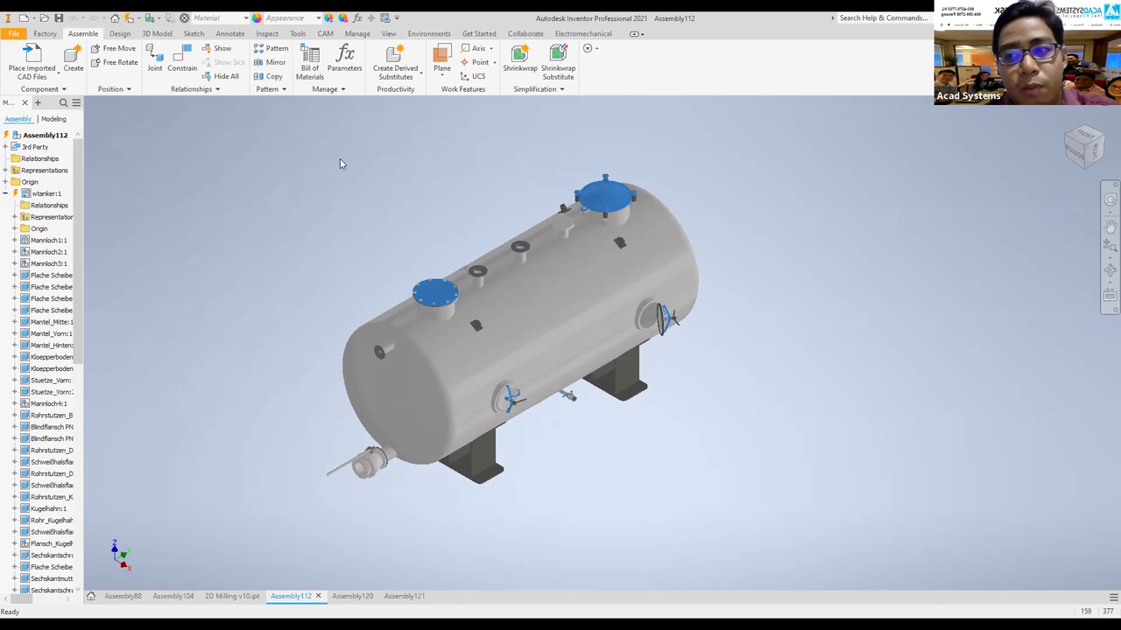
click(128, 20)
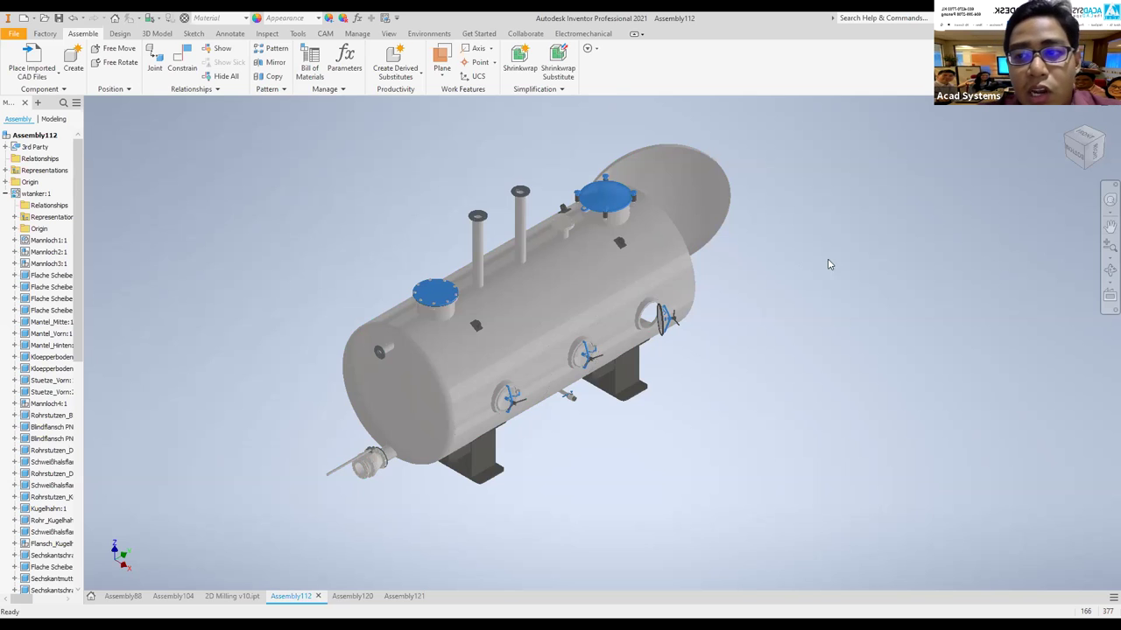
click(229, 597)
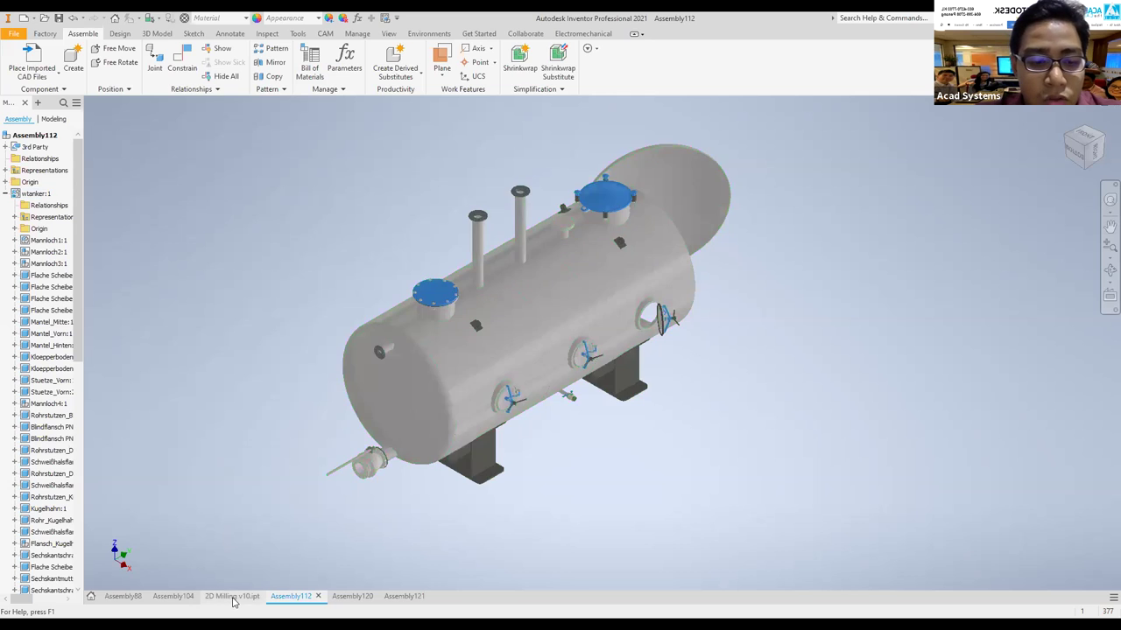
click(349, 597)
click(407, 598)
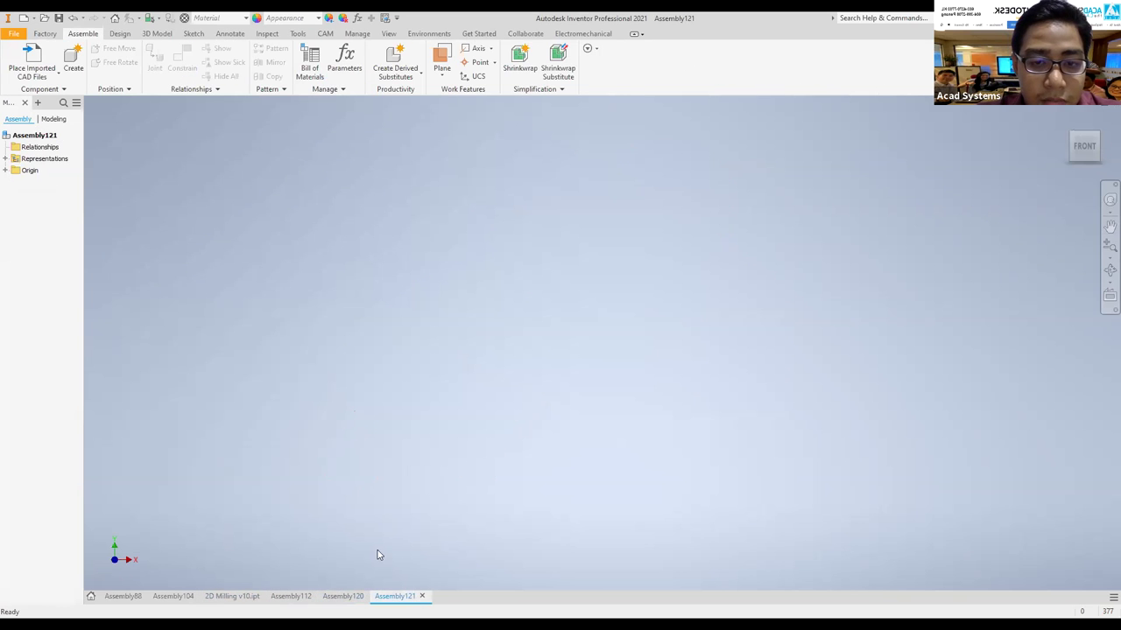
click(178, 597)
click(124, 597)
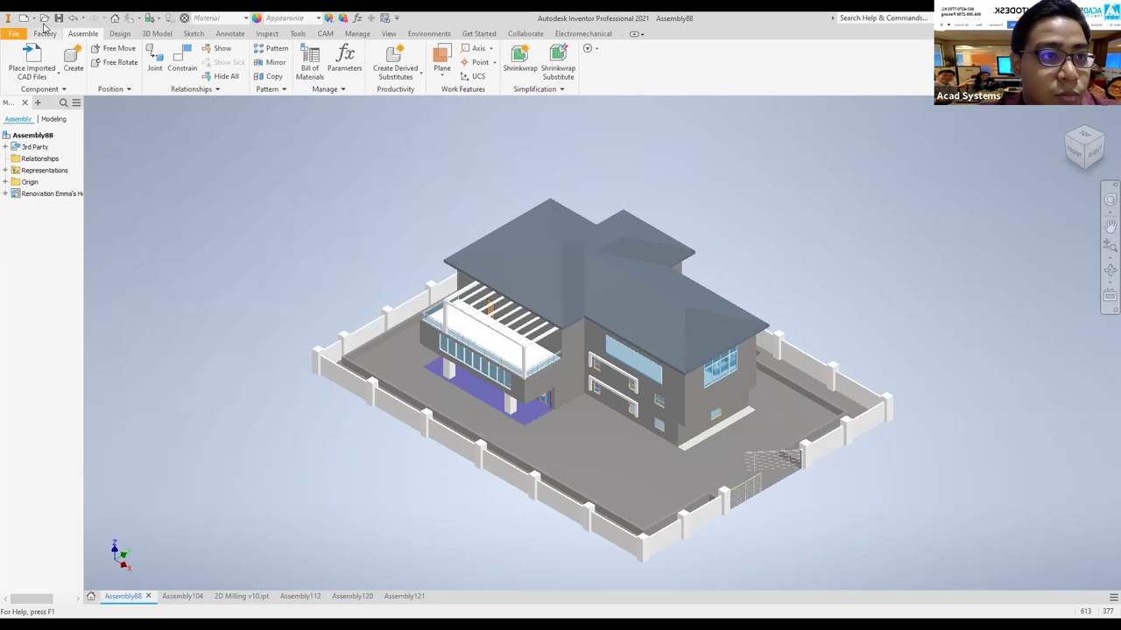
key(ctrl+o)
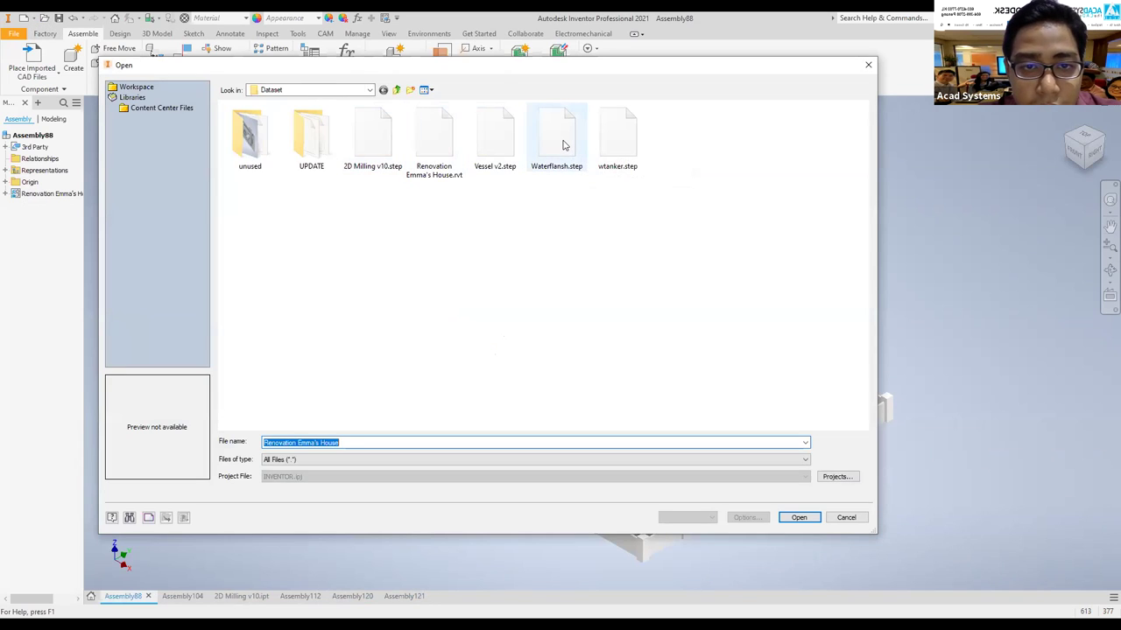
click(563, 146)
double_click(564, 146)
click(332, 105)
Step: Open Vessel v2.step from the Dataset folder as a Reference Model, with solids and surfaces included and length units from source
click(43, 18)
double_click(498, 150)
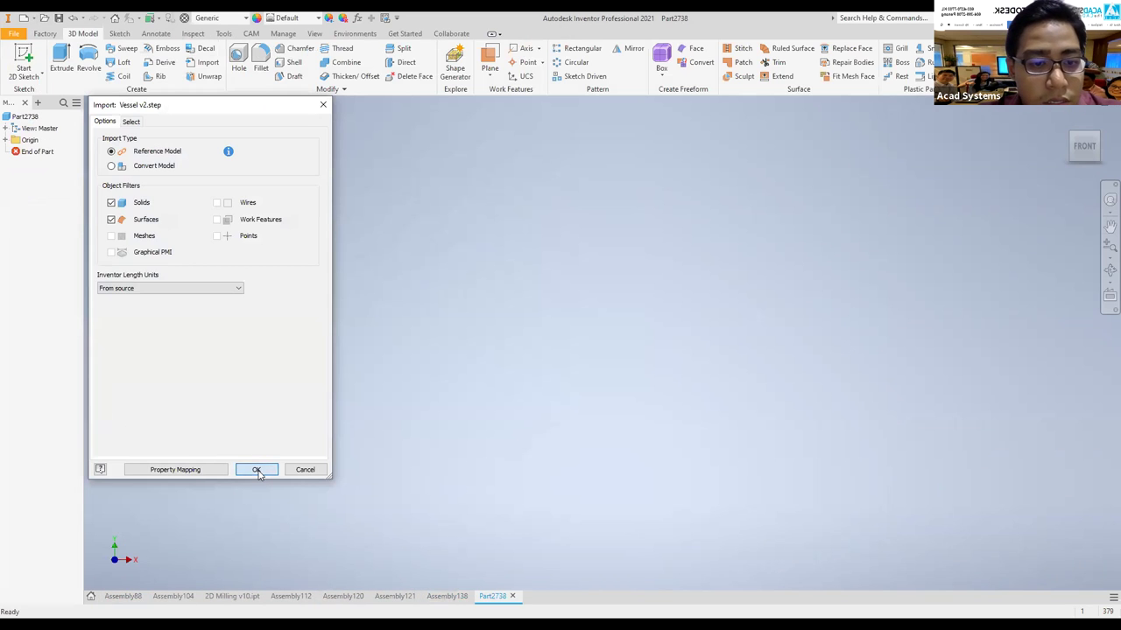
click(257, 470)
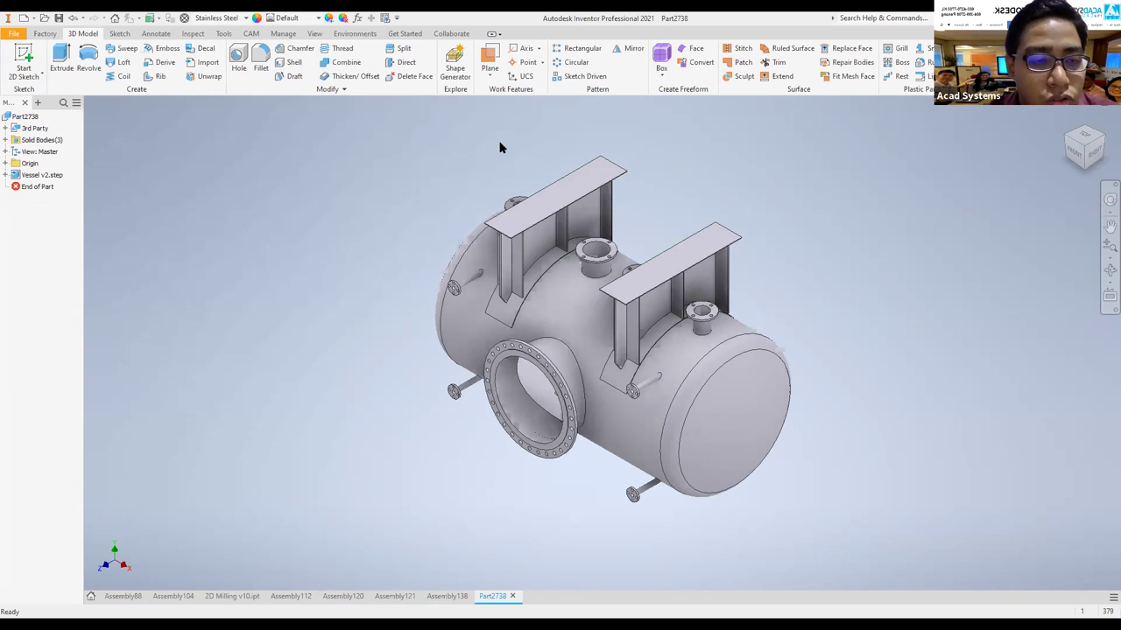
Step: Sketch on the front plane a rectangle about 269 by 66 mm above the vessel's large flange and one circle on each side of it
click(24, 63)
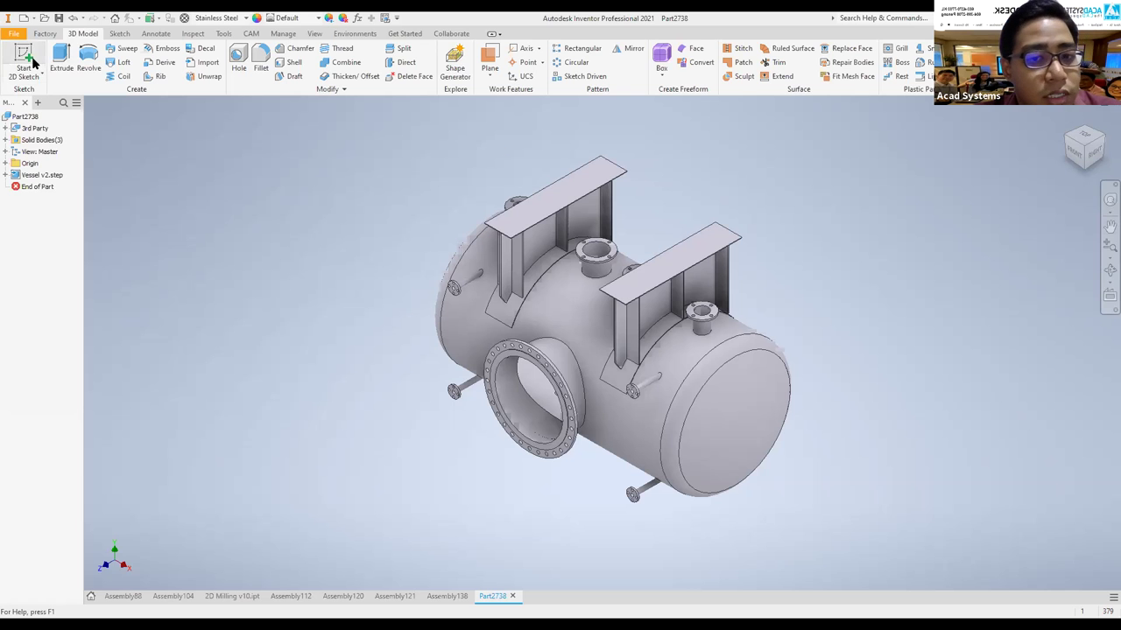
click(516, 261)
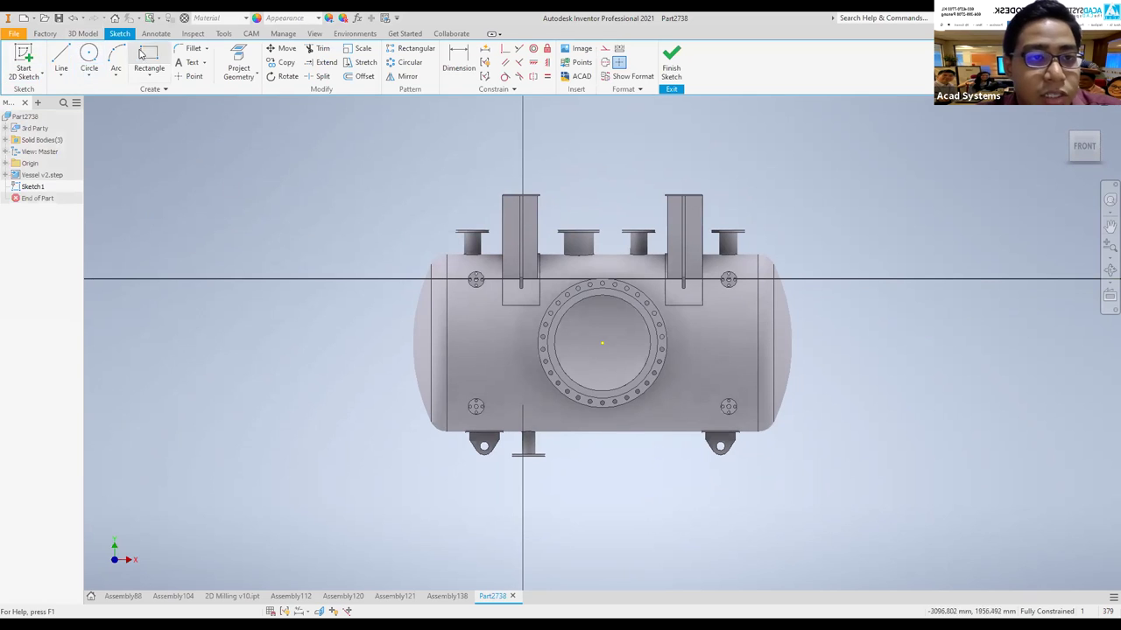
click(581, 261)
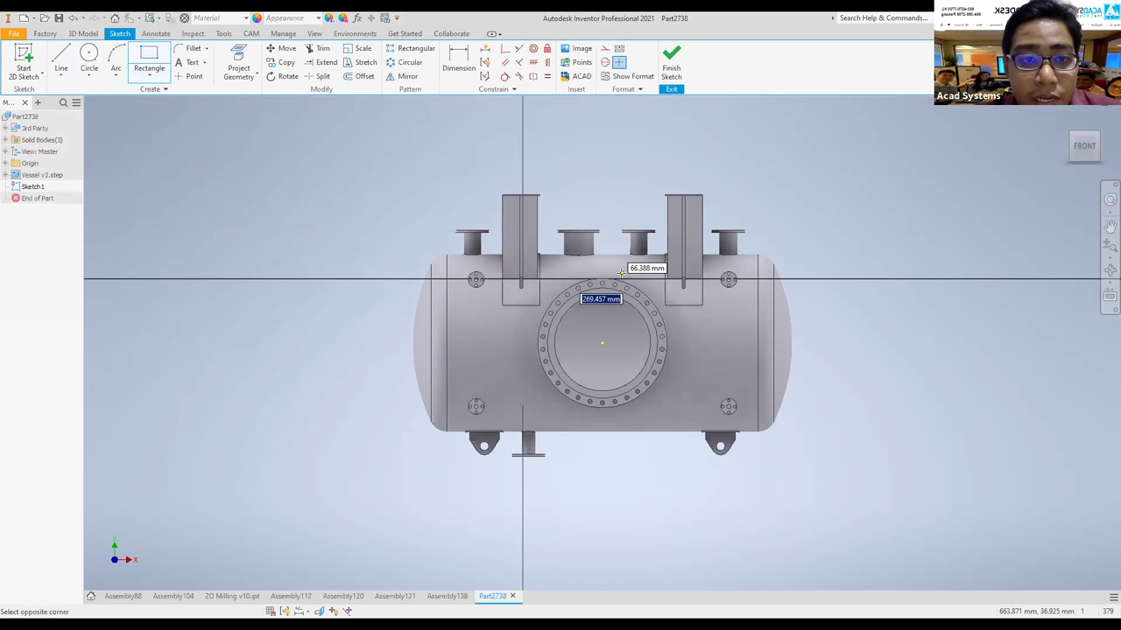
click(620, 272)
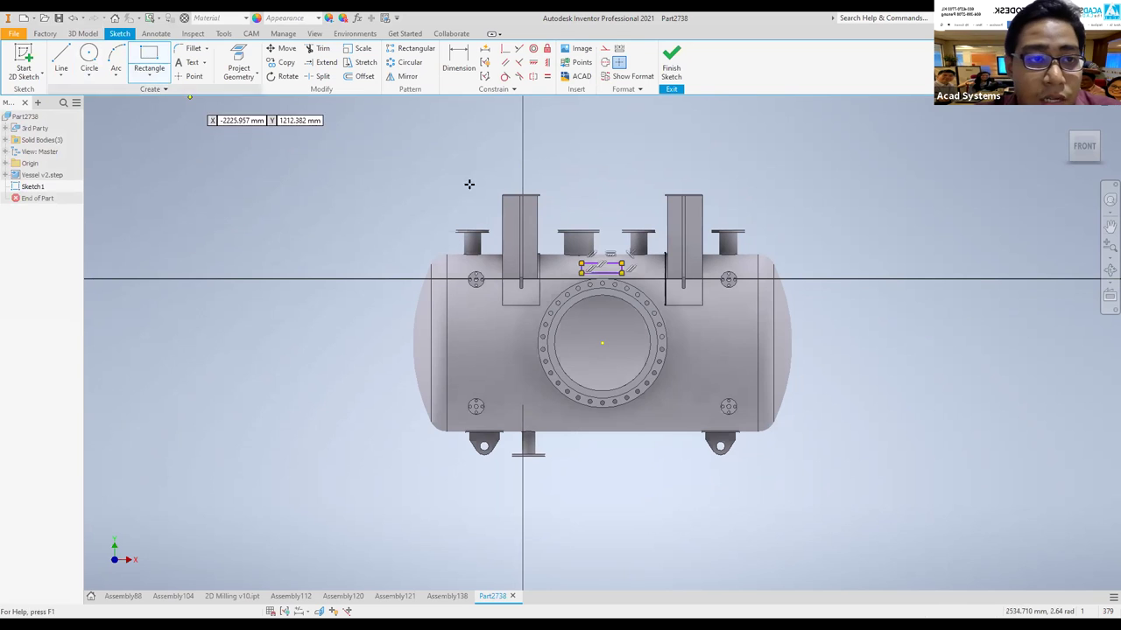
click(94, 57)
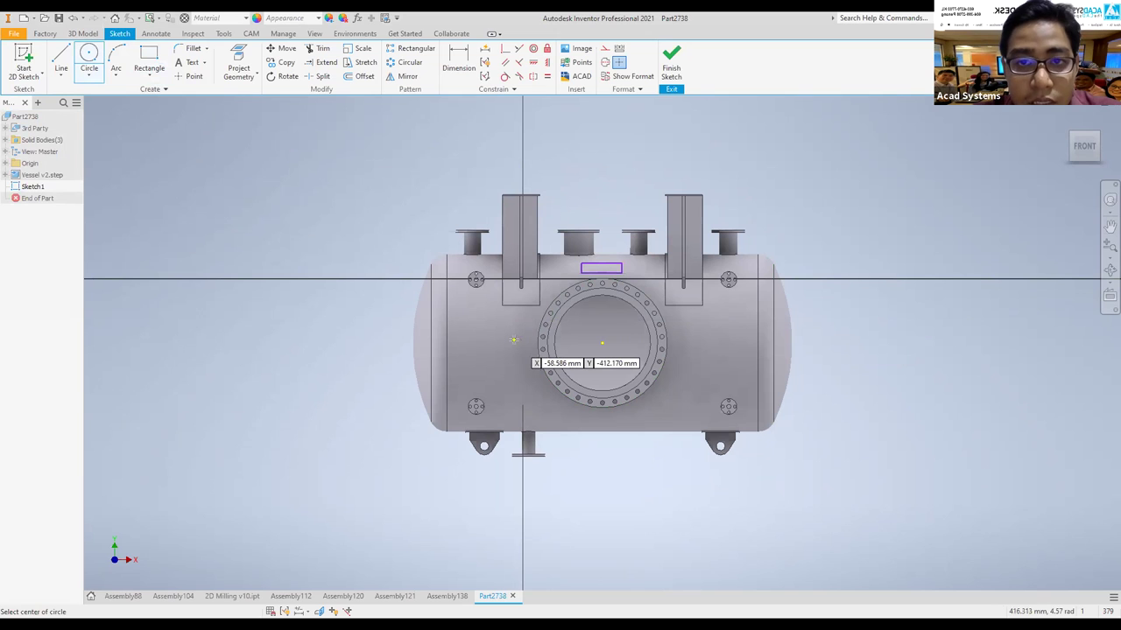
click(671, 61)
Step: Extrude the rectangle and both circles as a symmetric cut of 2798.75 mm through the vessel
click(65, 58)
click(570, 324)
click(627, 410)
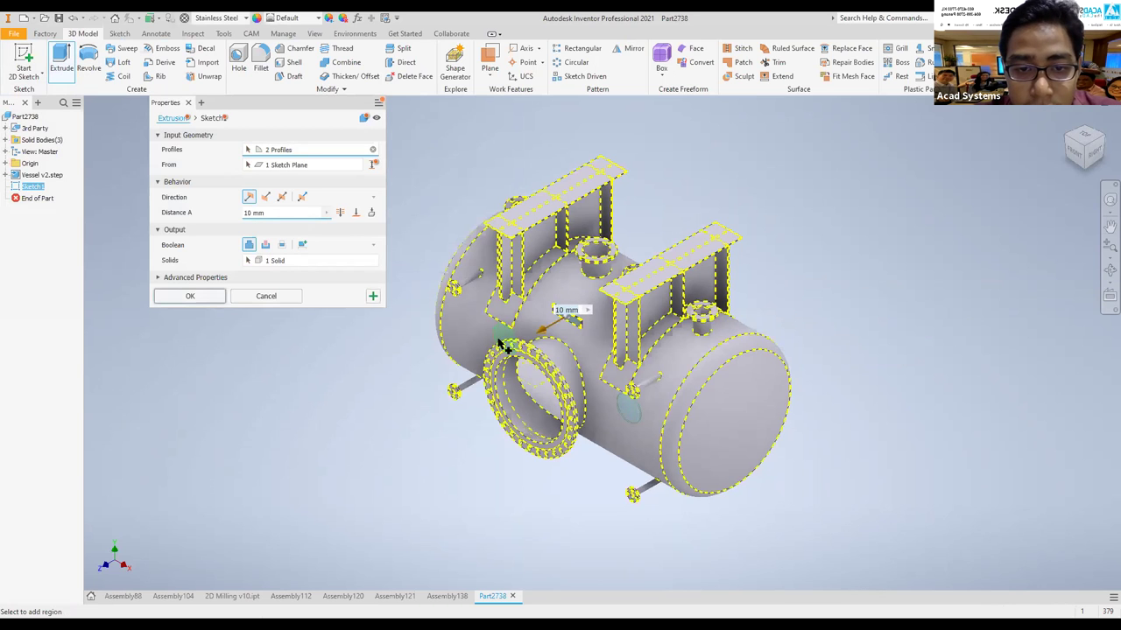
click(499, 344)
click(266, 245)
click(282, 198)
drag(543, 331, 394, 415)
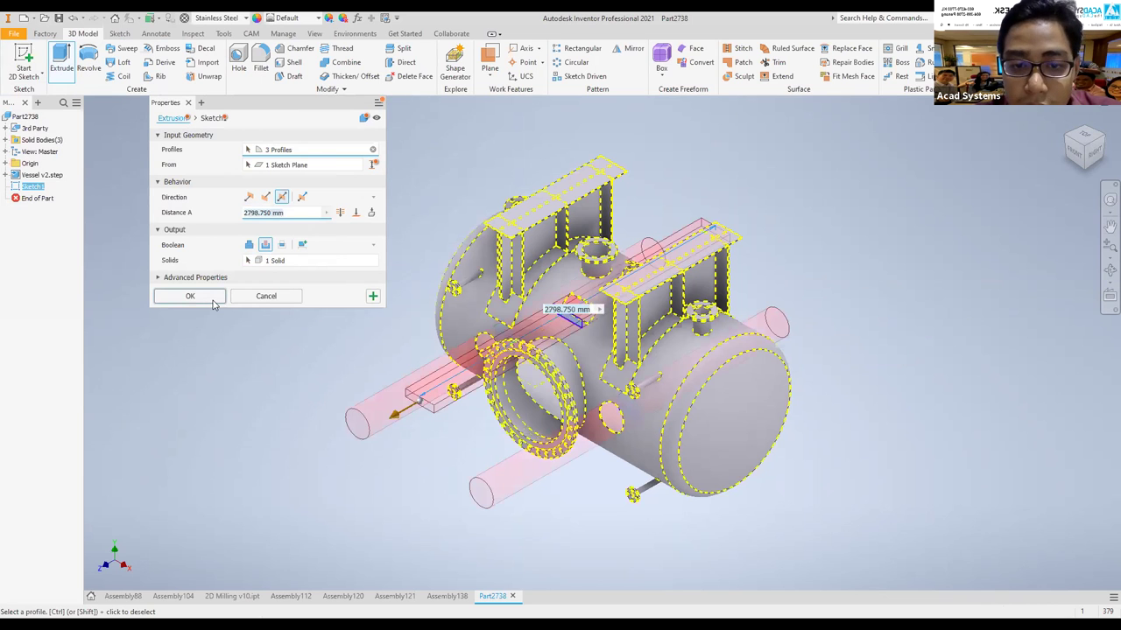
click(190, 296)
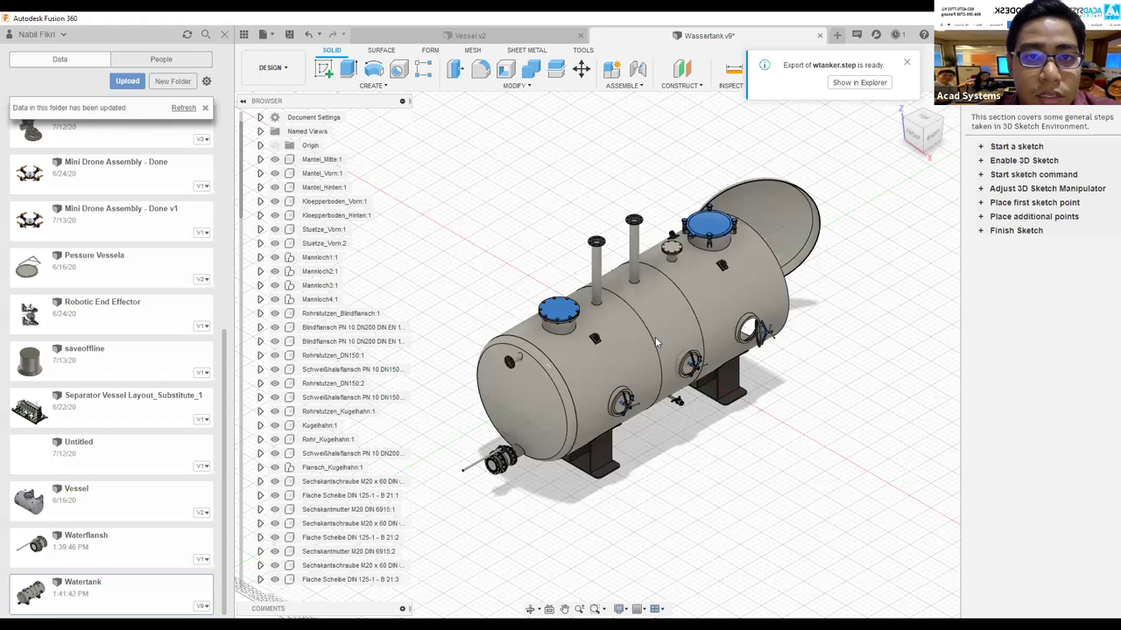
Step: Switch to the Vessel v2 design in Fusion 360 and sketch a large circle on the front plane overlapping the vessel's end cap
click(470, 35)
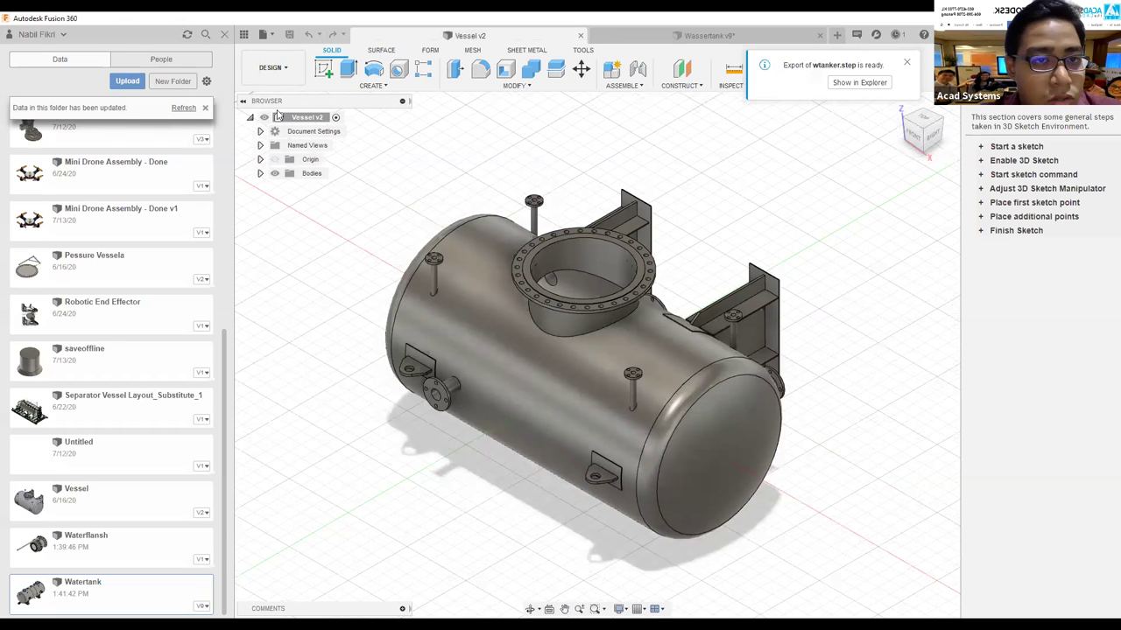
click(323, 68)
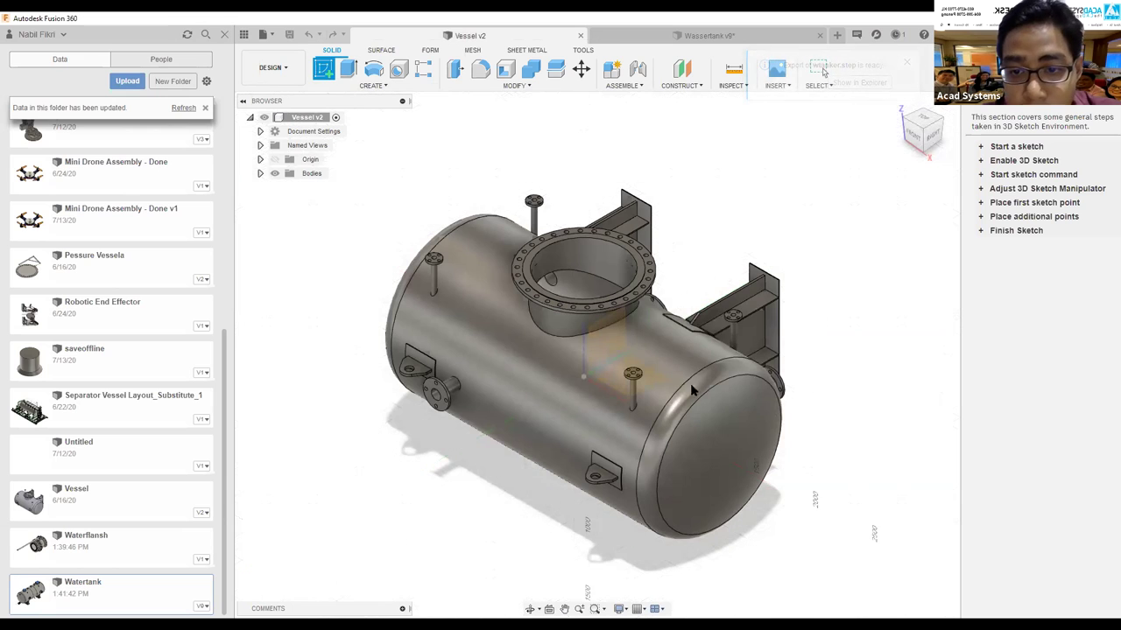
click(788, 326)
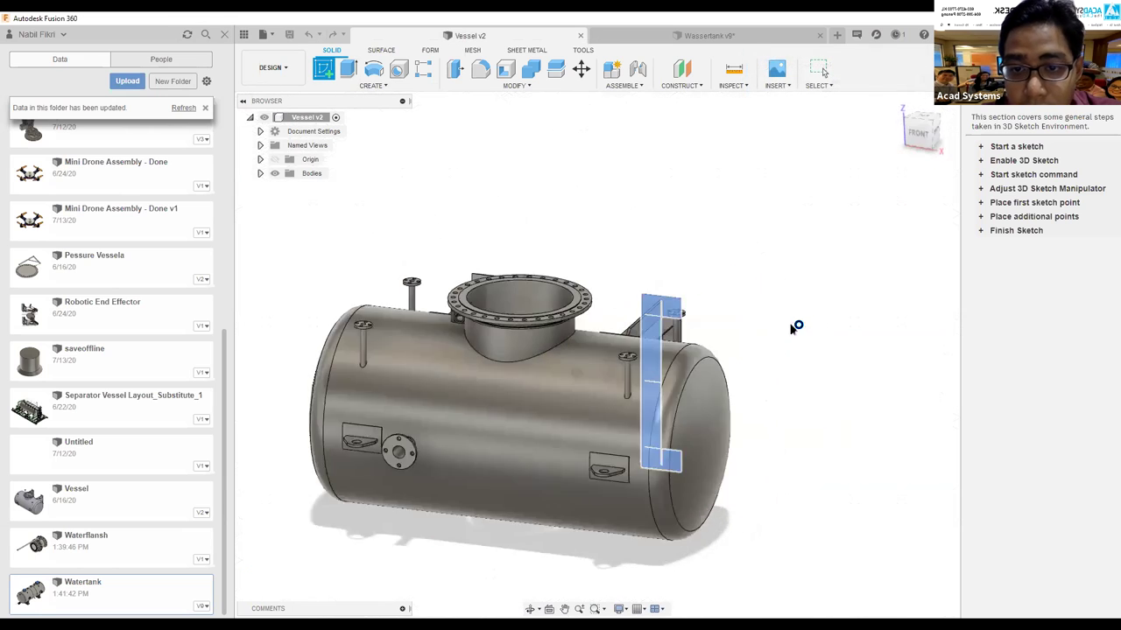
click(374, 68)
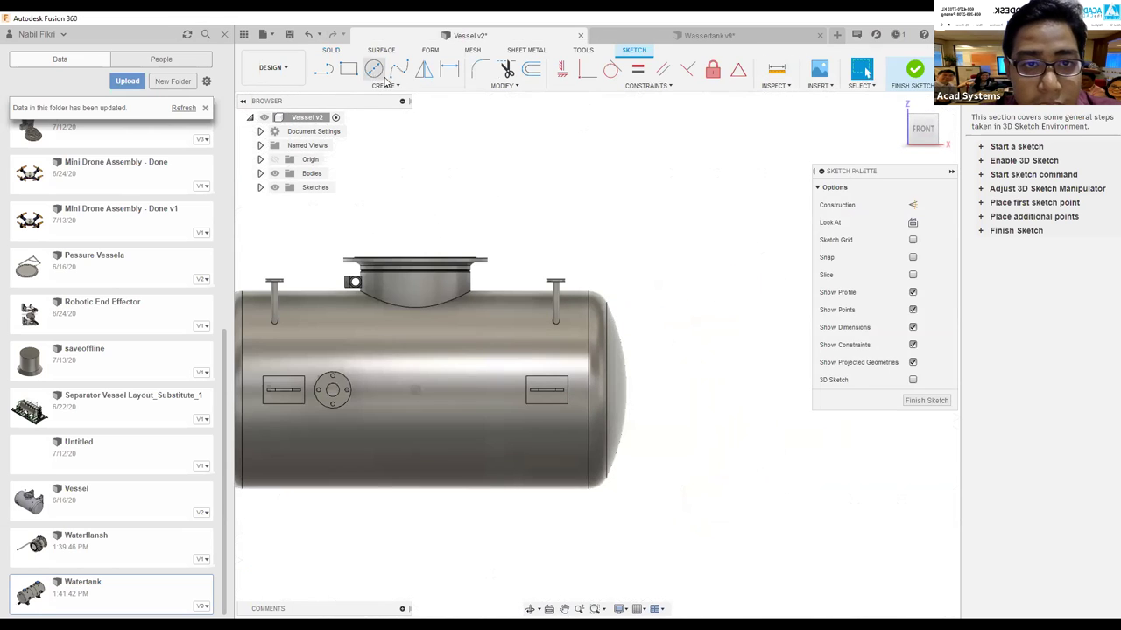
click(635, 389)
click(593, 333)
click(914, 74)
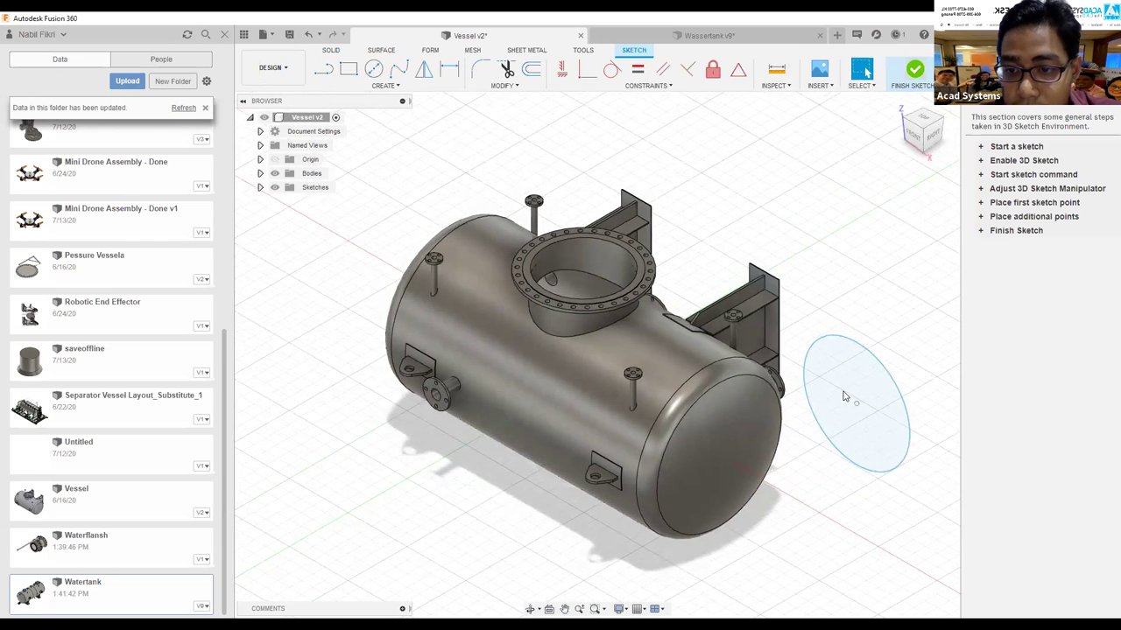
Step: Extrude the circle as a cut through the vessel's end cap and inspect the opening
key(e)
click(843, 396)
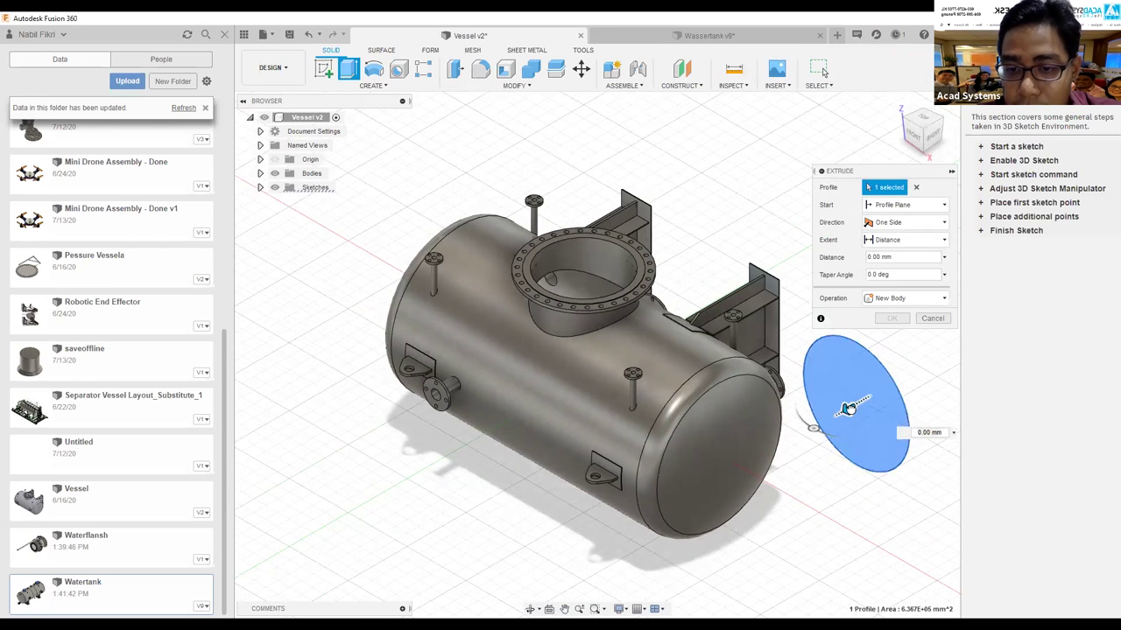
drag(851, 401, 576, 563)
click(889, 337)
click(913, 127)
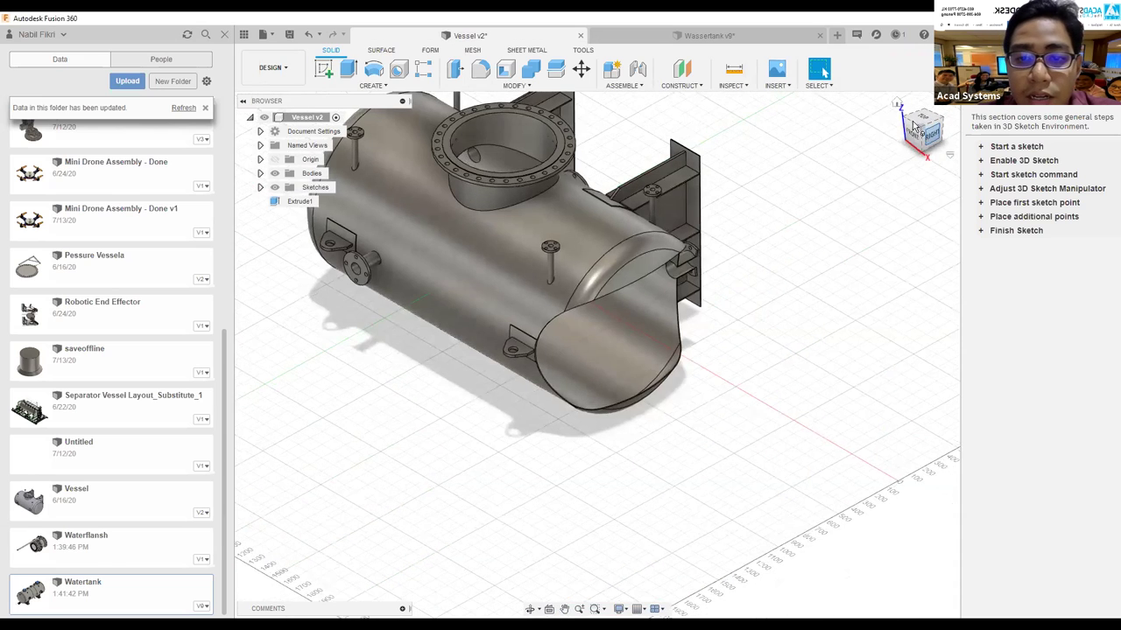
click(914, 129)
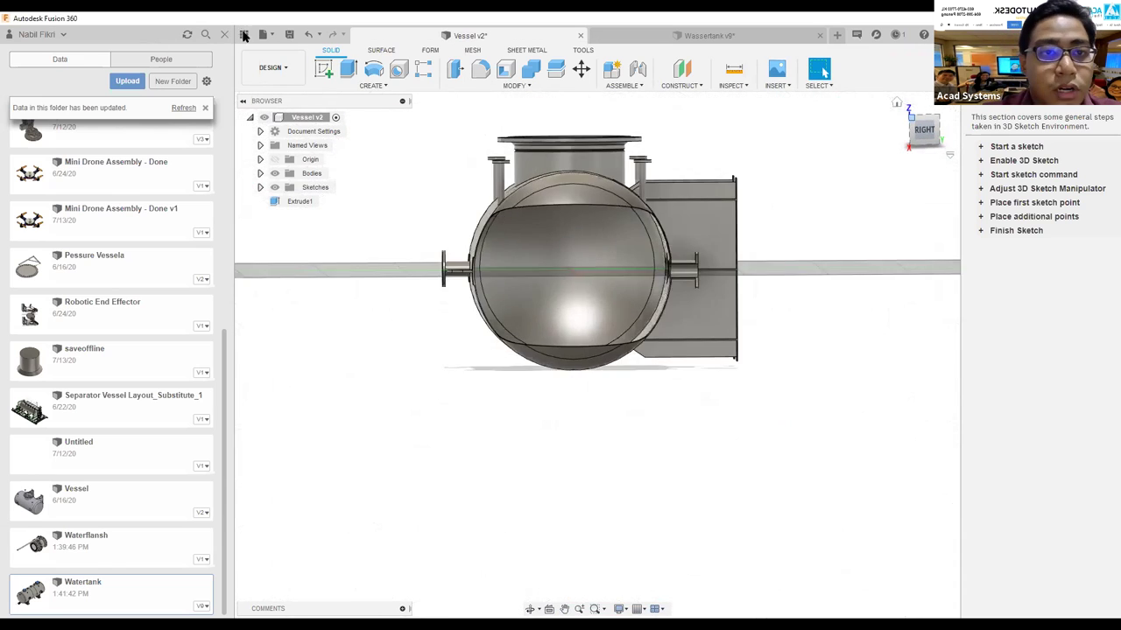
key(F6)
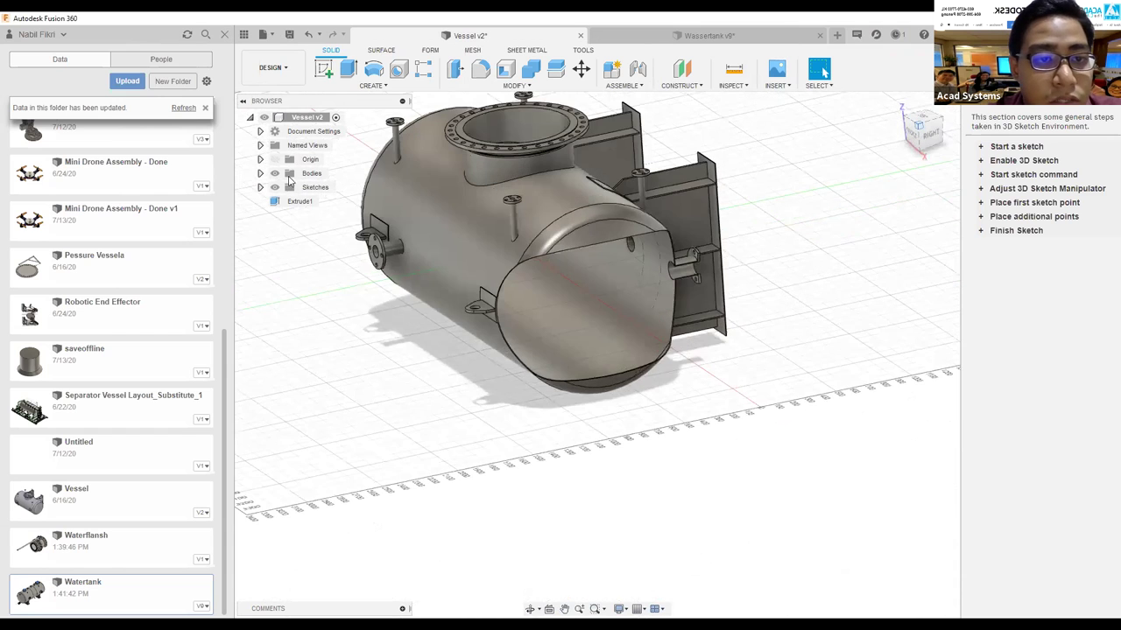
shift+middle_drag(490, 262, 761, 205)
Step: Export the modified Vessel v2 design as a STEP file, replacing Vessel v2.step in the Dataset folder, and cancel saving a new version
click(267, 34)
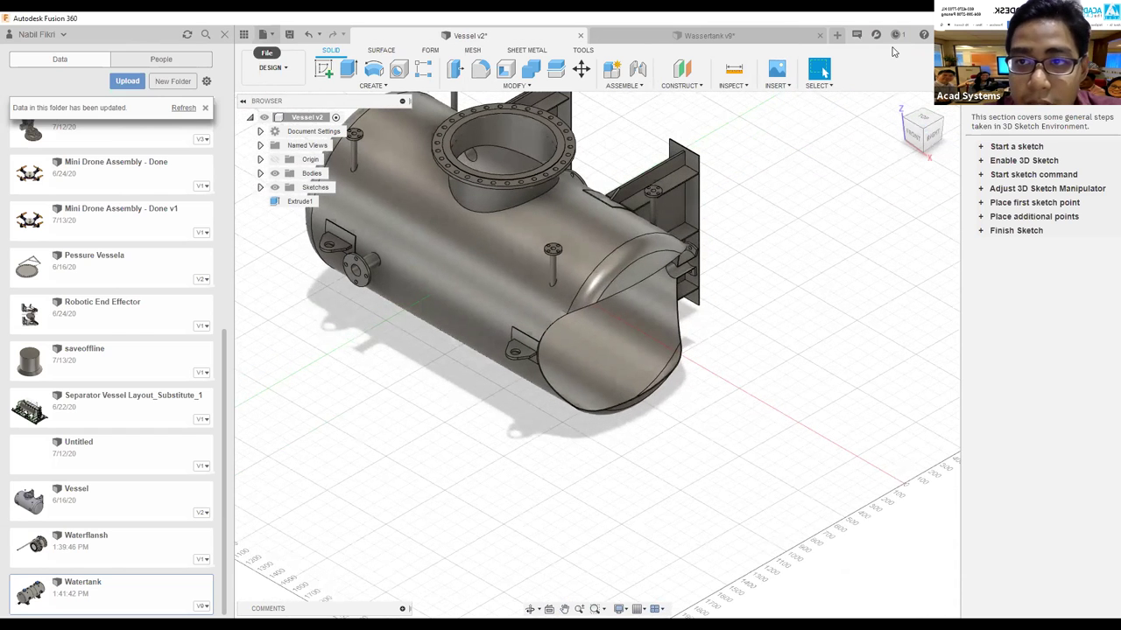
click(298, 197)
click(741, 268)
key(Return)
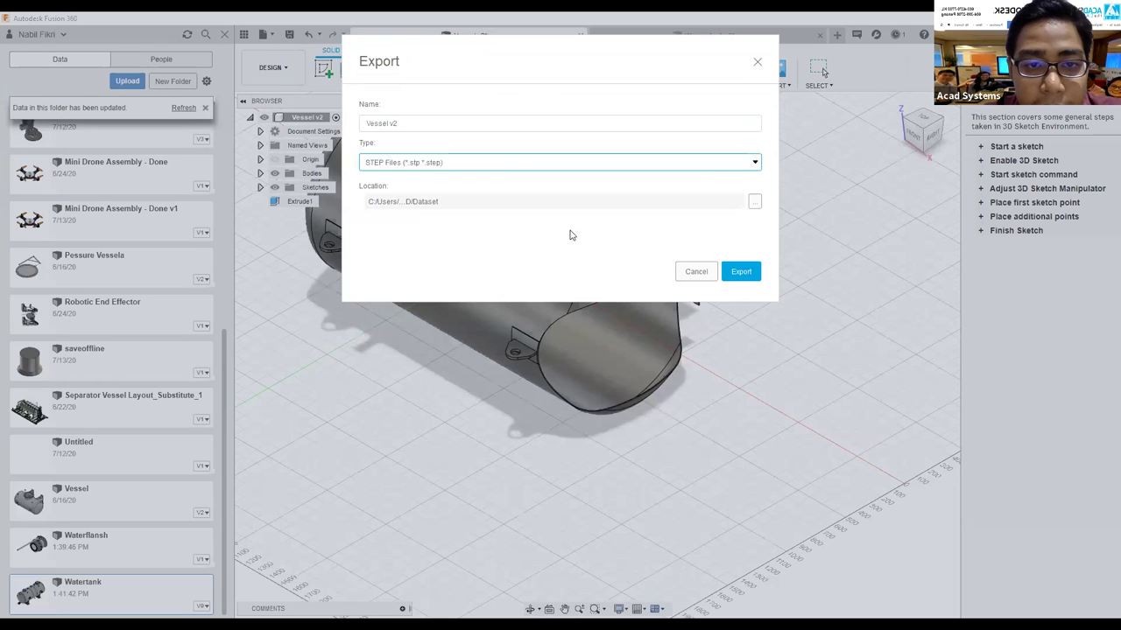
click(754, 202)
click(665, 141)
click(797, 330)
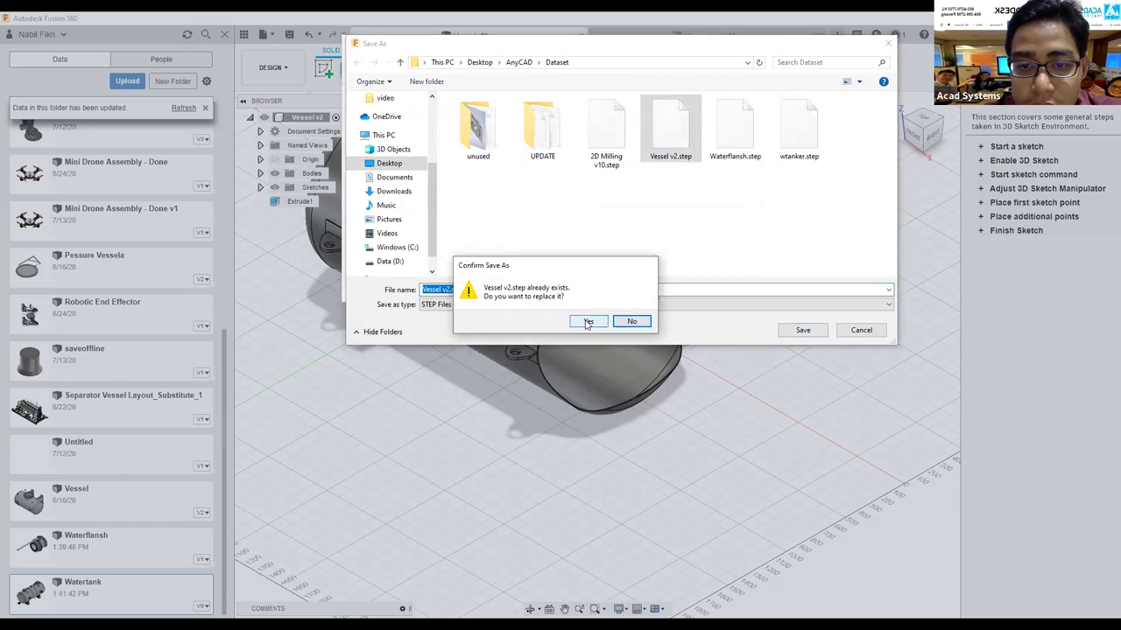
click(588, 323)
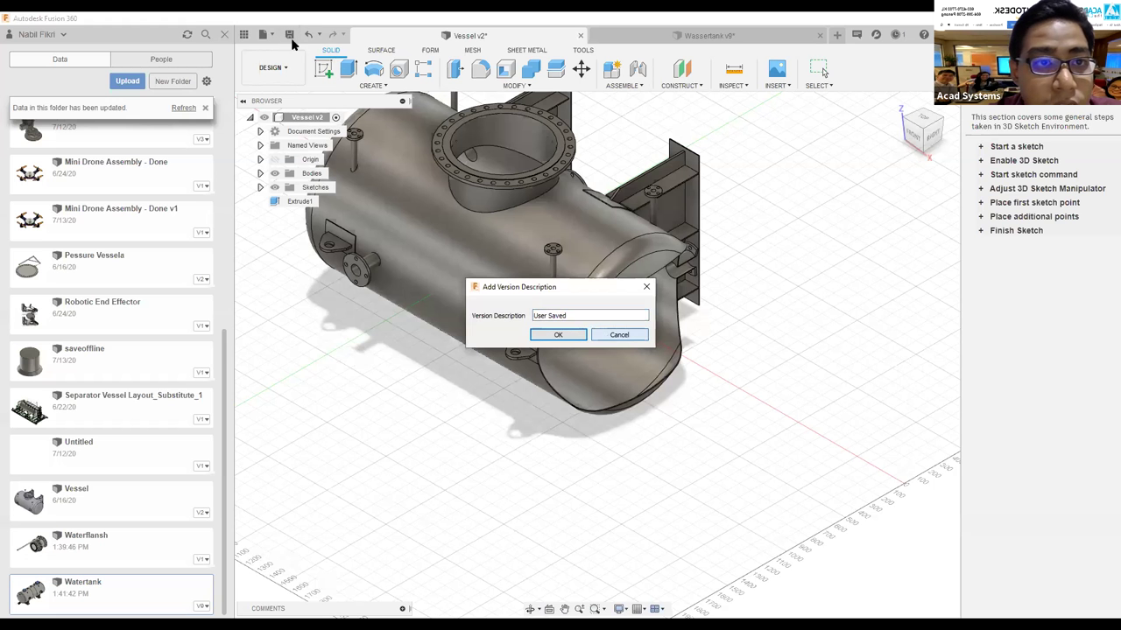
click(606, 337)
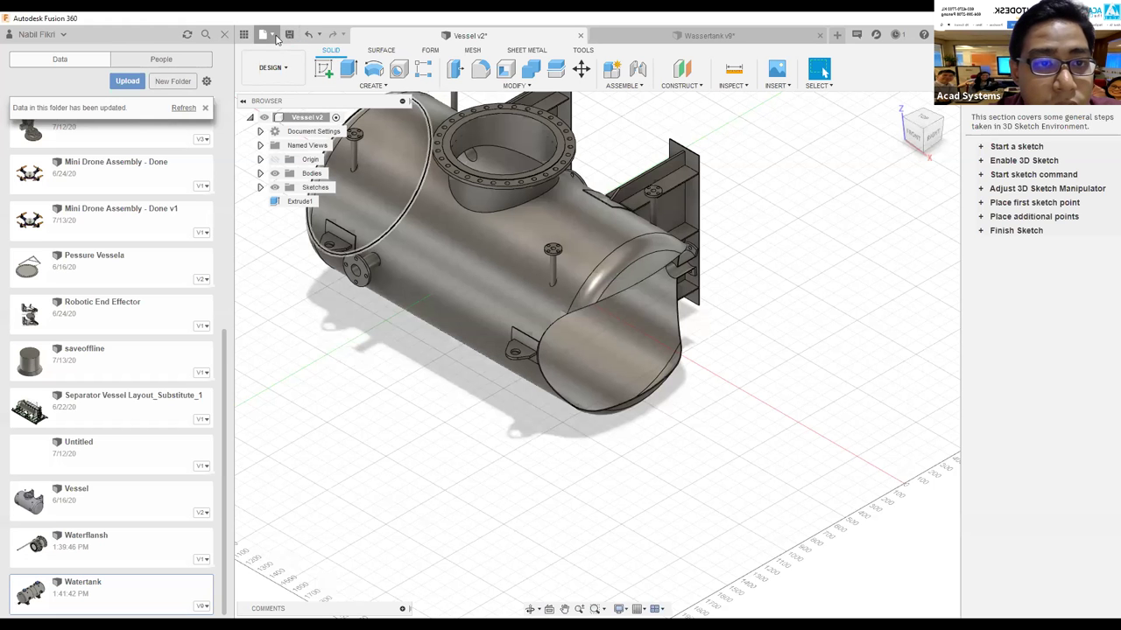
Step: Export the vessel again in STEP format, overwriting the existing Vessel v2.step in the AnyCAD Dataset folder
click(274, 36)
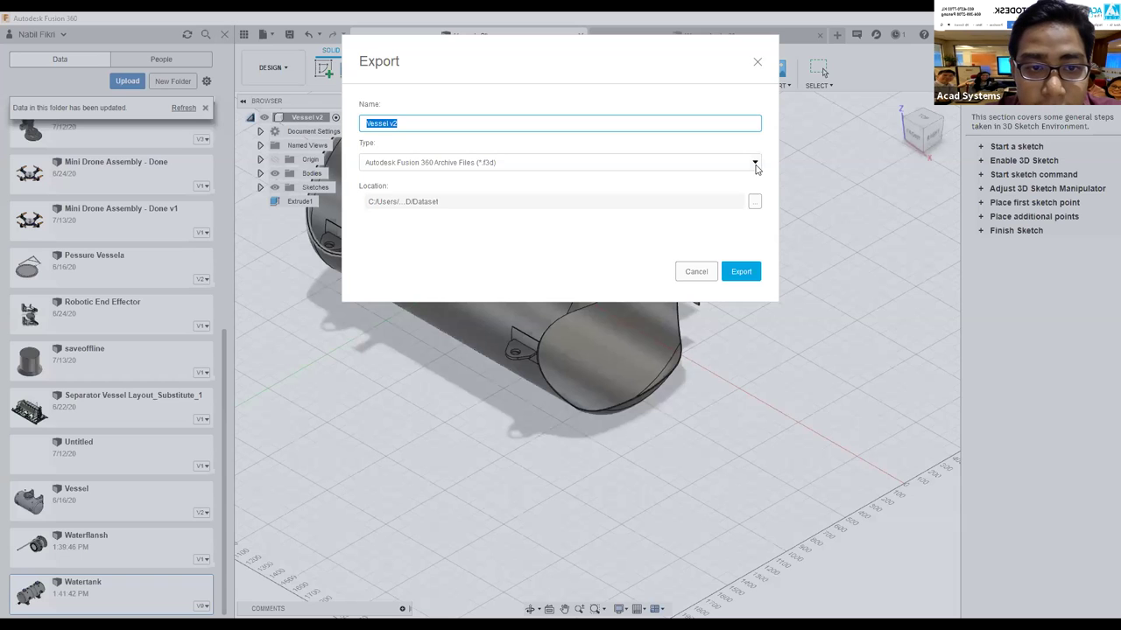
click(755, 163)
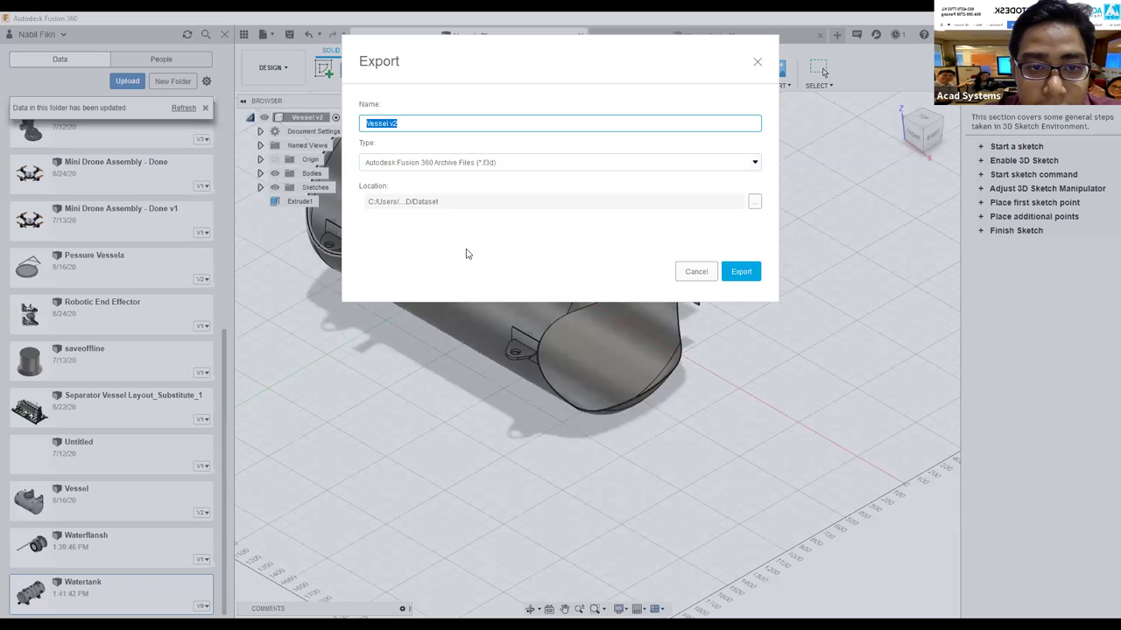
click(464, 250)
click(754, 204)
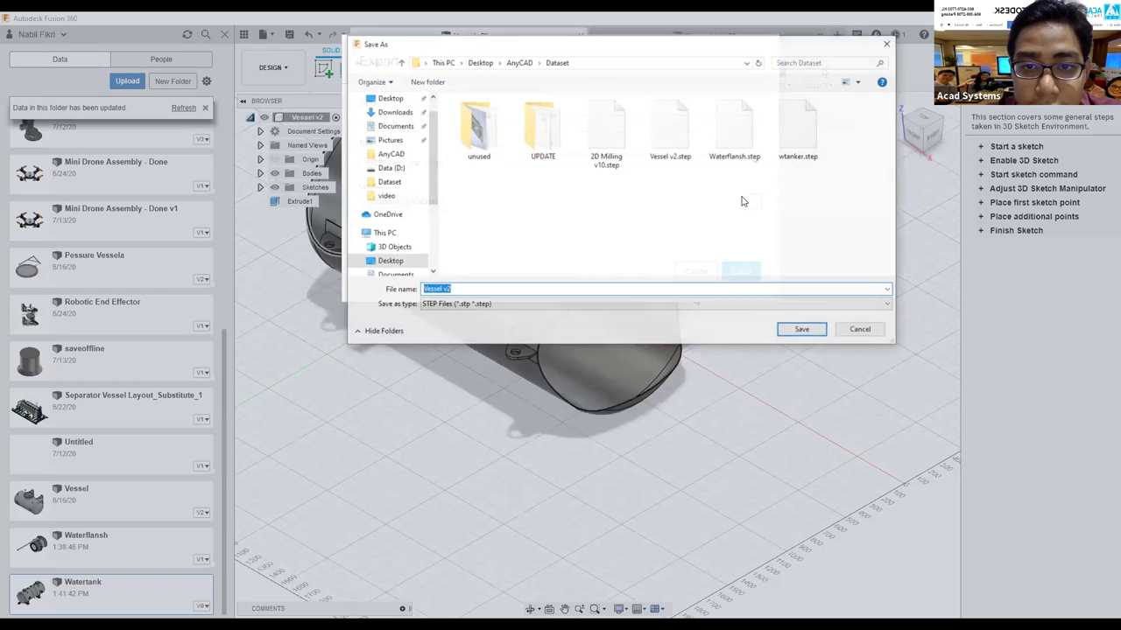
double_click(671, 131)
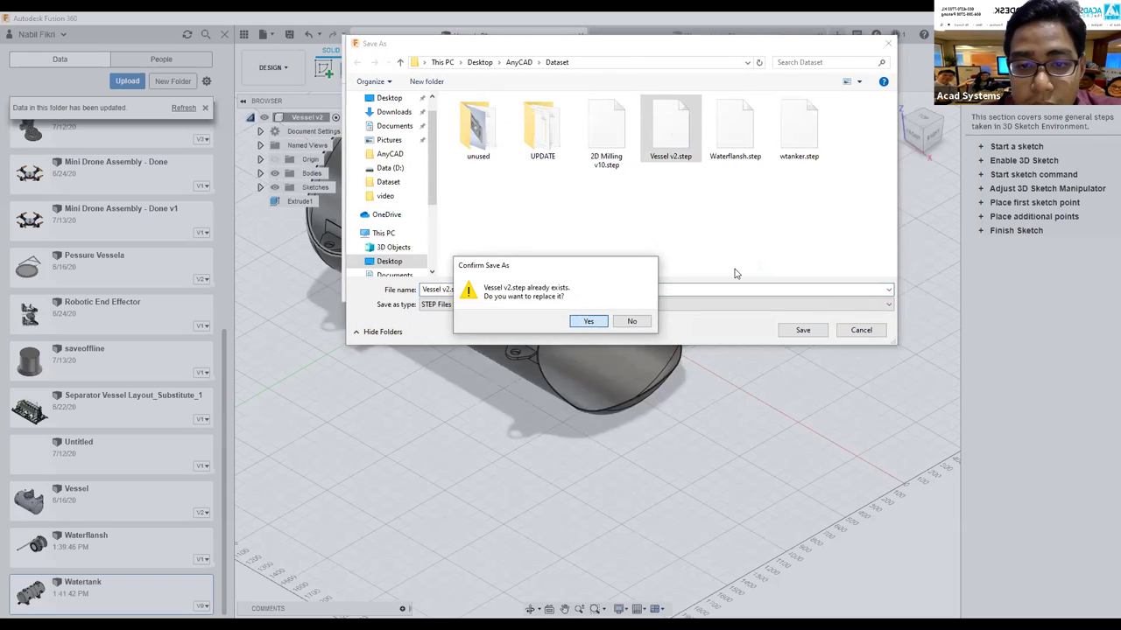
click(589, 321)
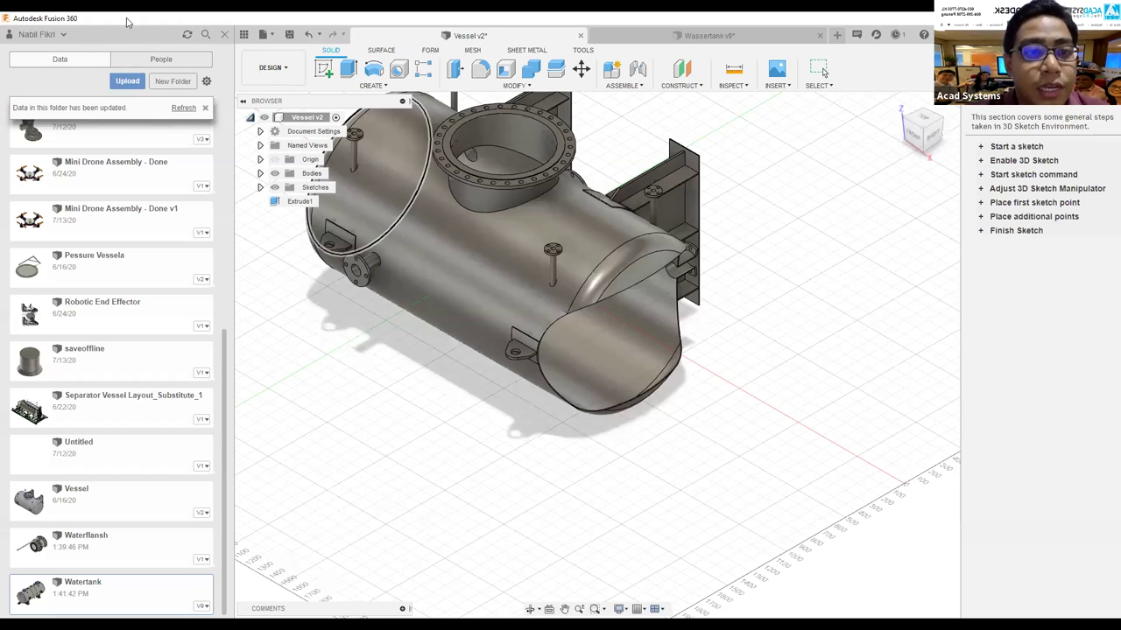
Step: Switch to Inventor and try to update Part2738 from the re-exported Vessel v2.step
key(alt+Tab)
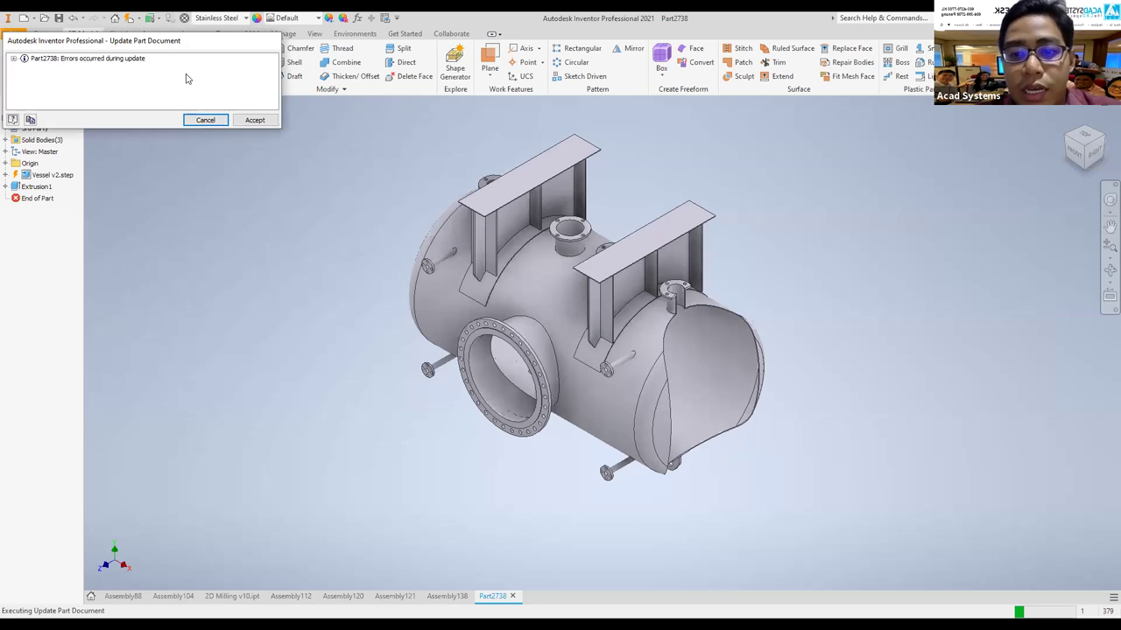
click(205, 120)
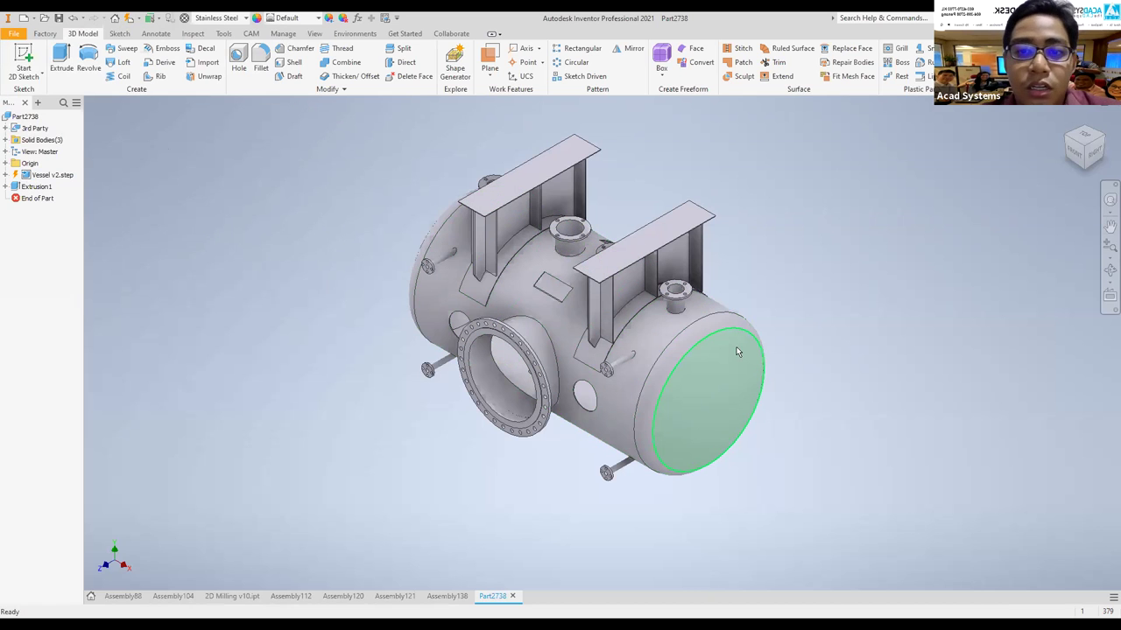
click(756, 368)
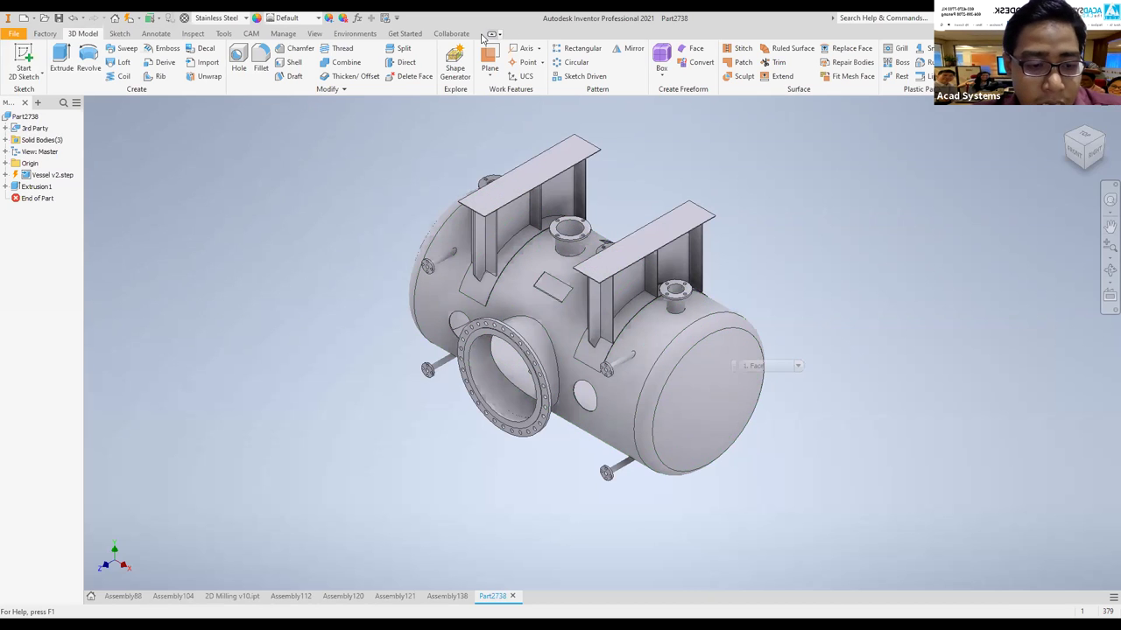
Step: Bring up the 2D Milling v10 part in Inventor and orient it to an isometric view with the base plate lying flat
click(232, 596)
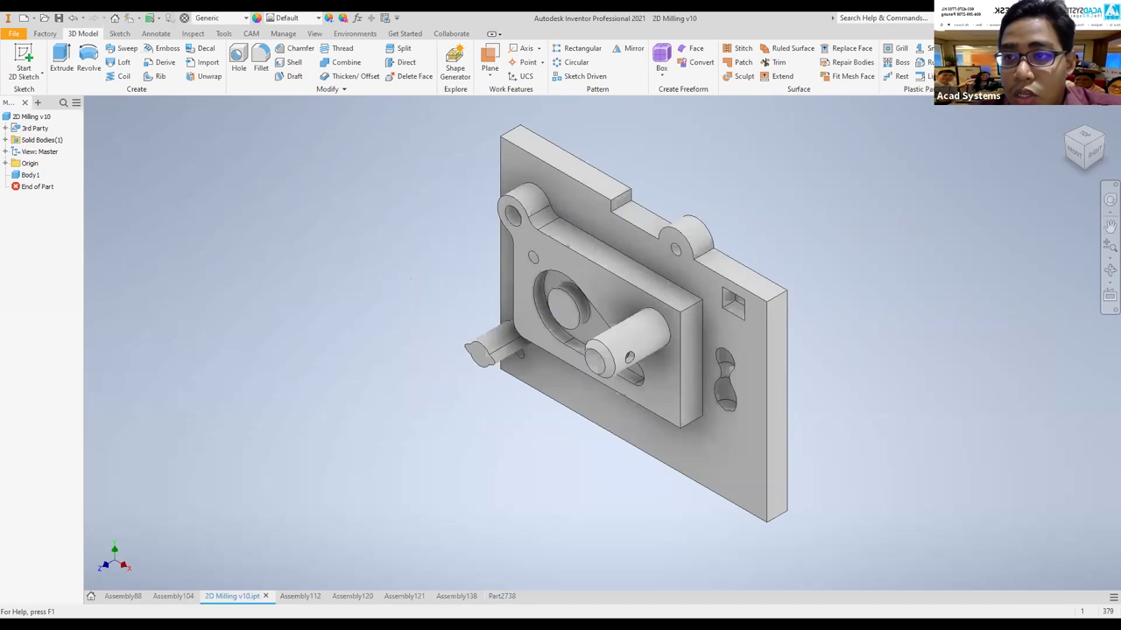
click(1096, 156)
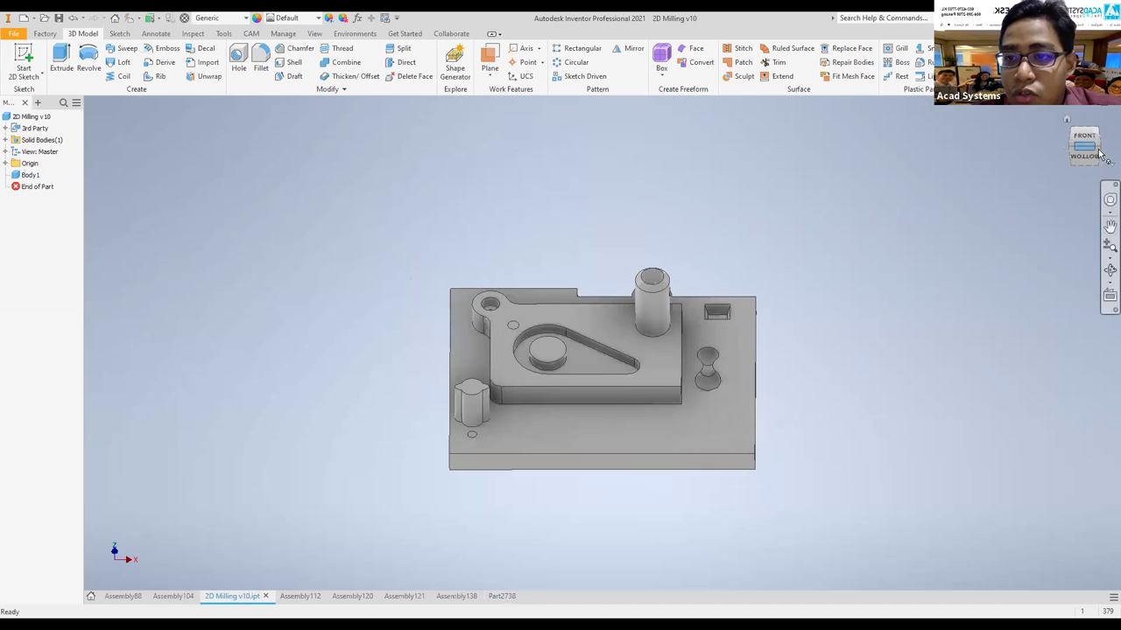
key(F6)
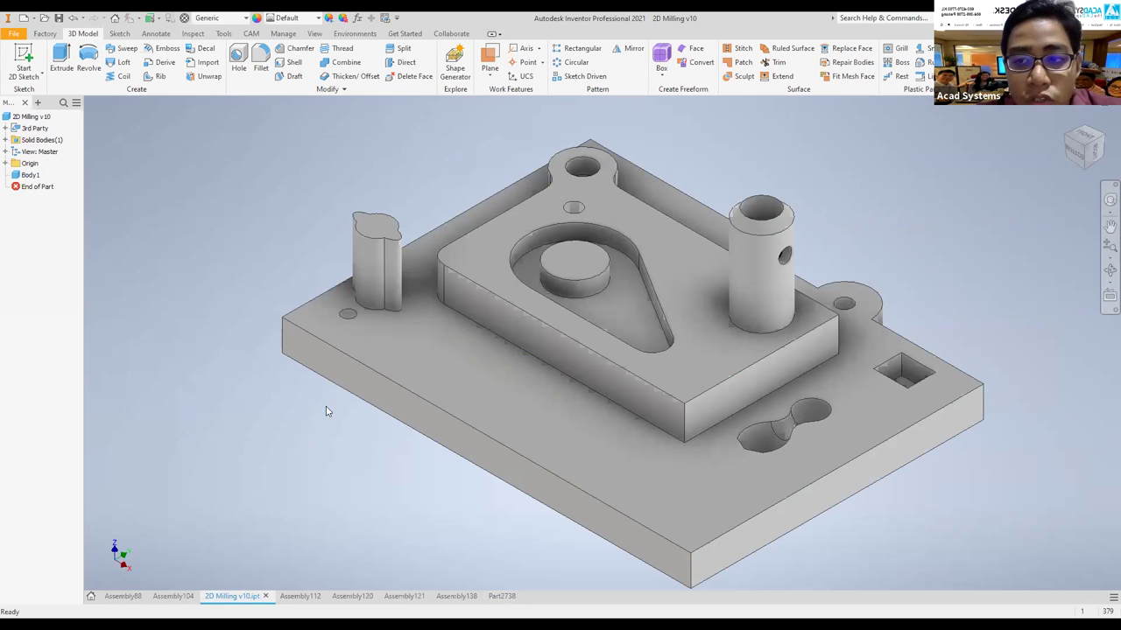
key(F6)
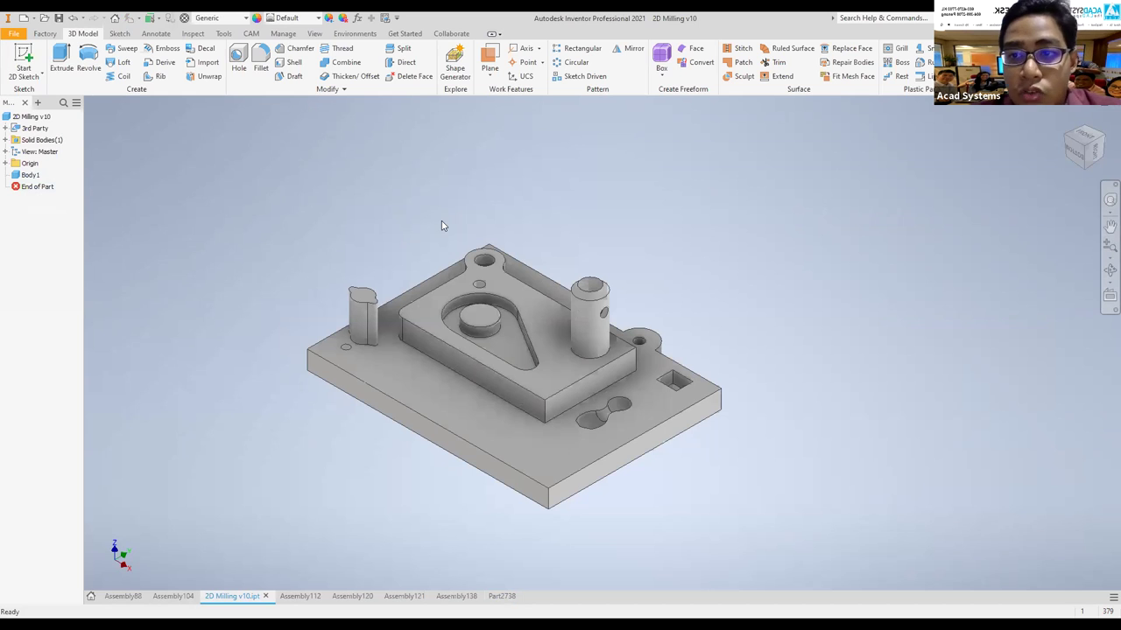
Step: Use Direct Edit to move the base plate's long front side face outward by 50 mm
click(402, 68)
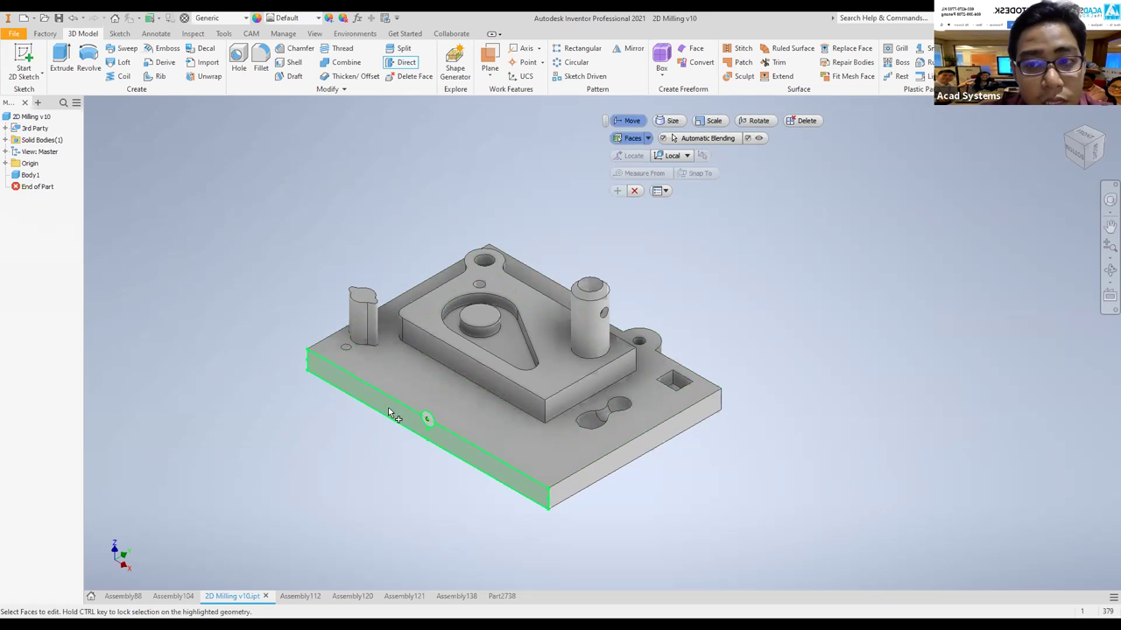
click(637, 191)
click(402, 61)
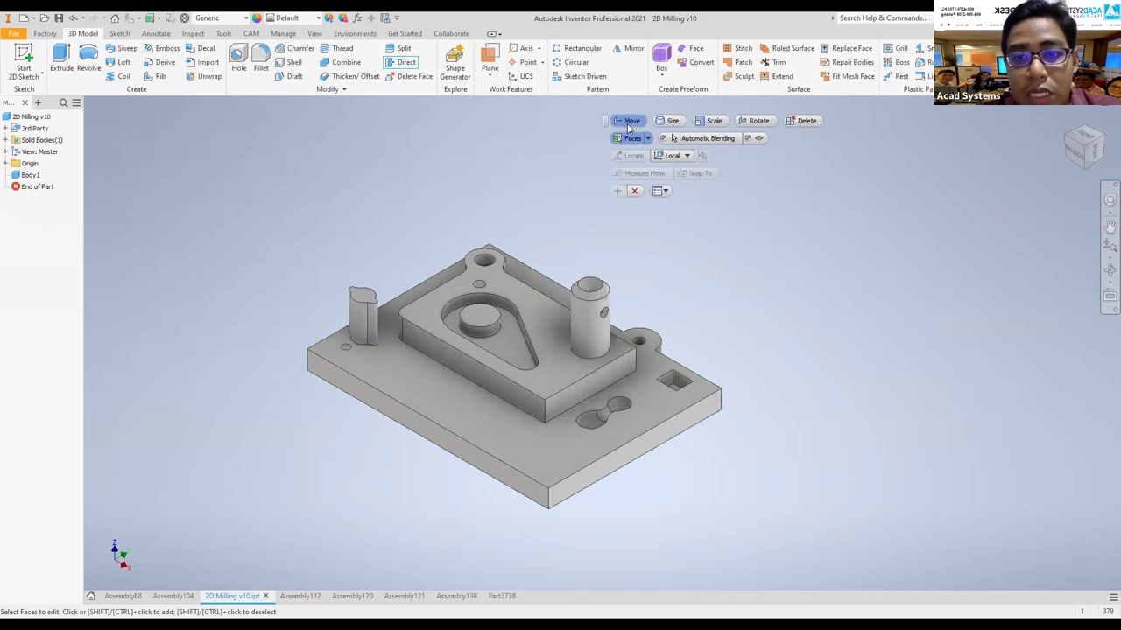
click(426, 427)
drag(409, 439, 350, 473)
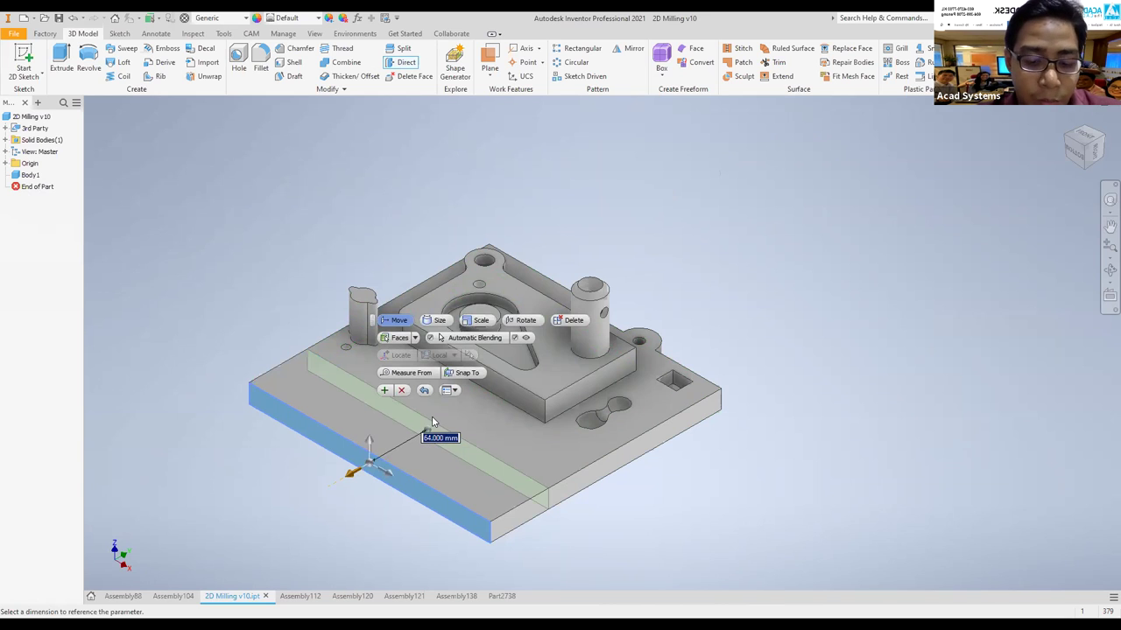
text(50)
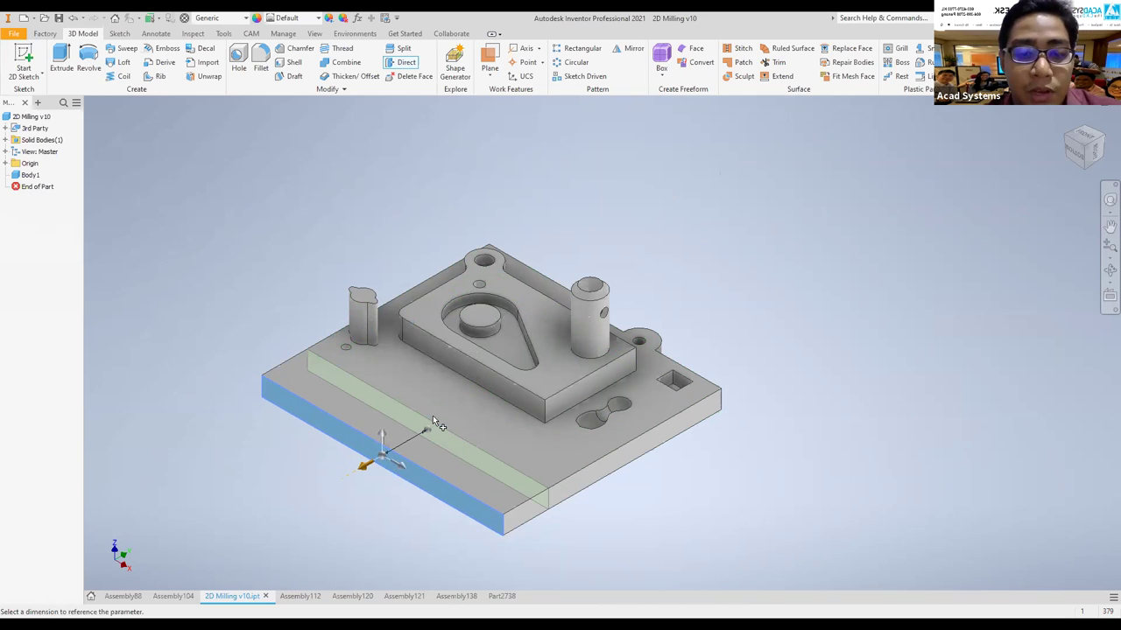
key(Return)
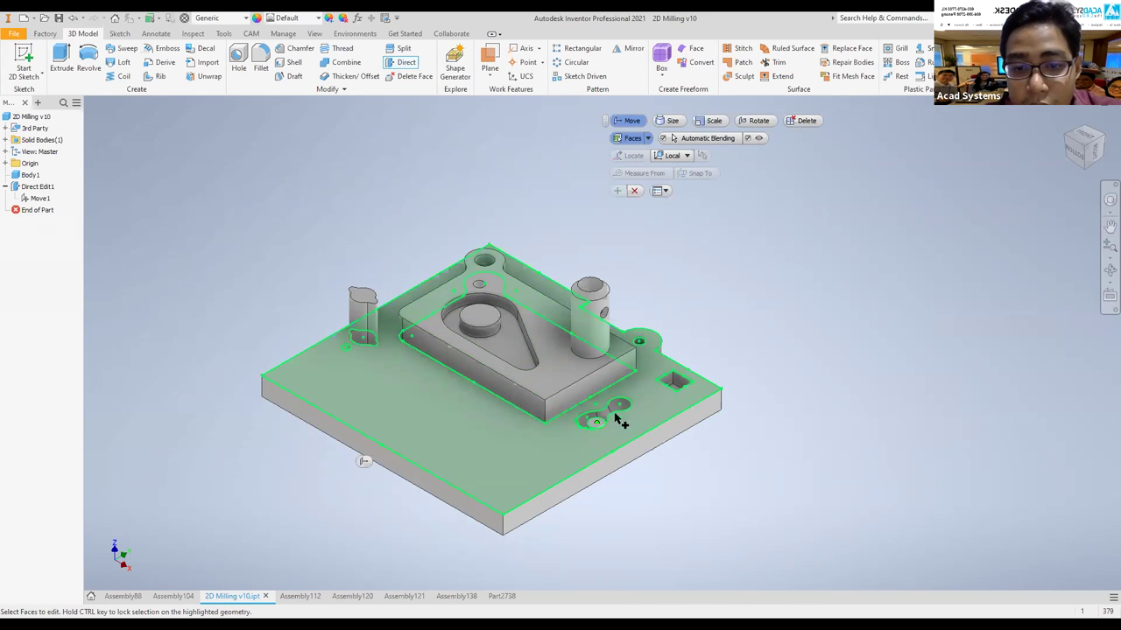
Step: Delete the faces of the dumbbell-shaped pocket in the base plate with Direct Edit
scroll(598, 433, down, 3)
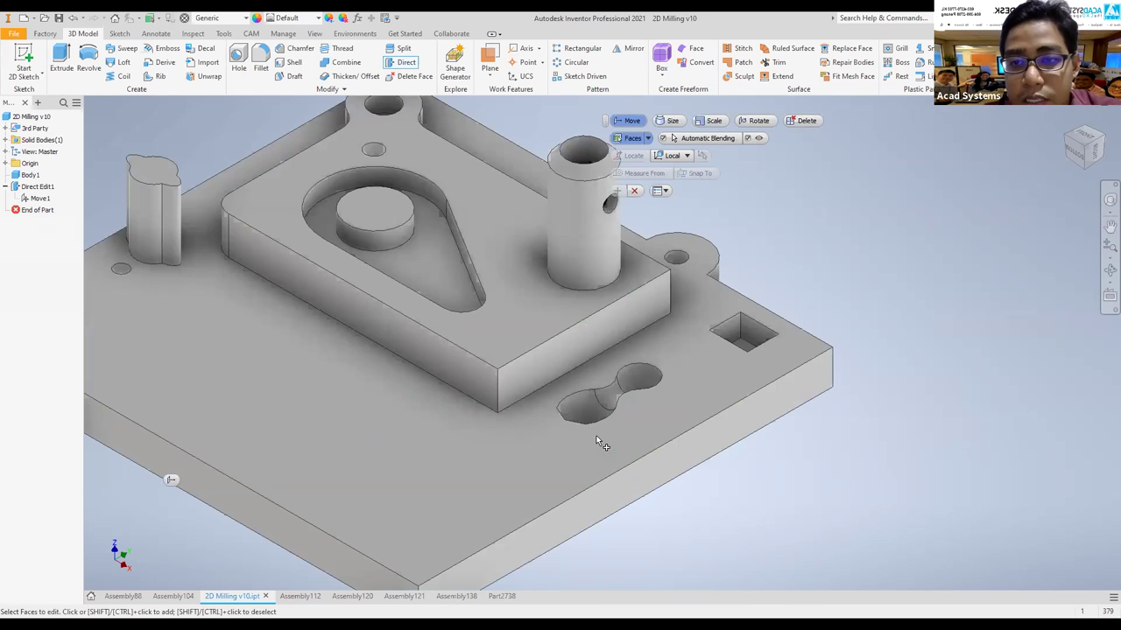
scroll(598, 442, up, 3)
scroll(765, 195, up, 1)
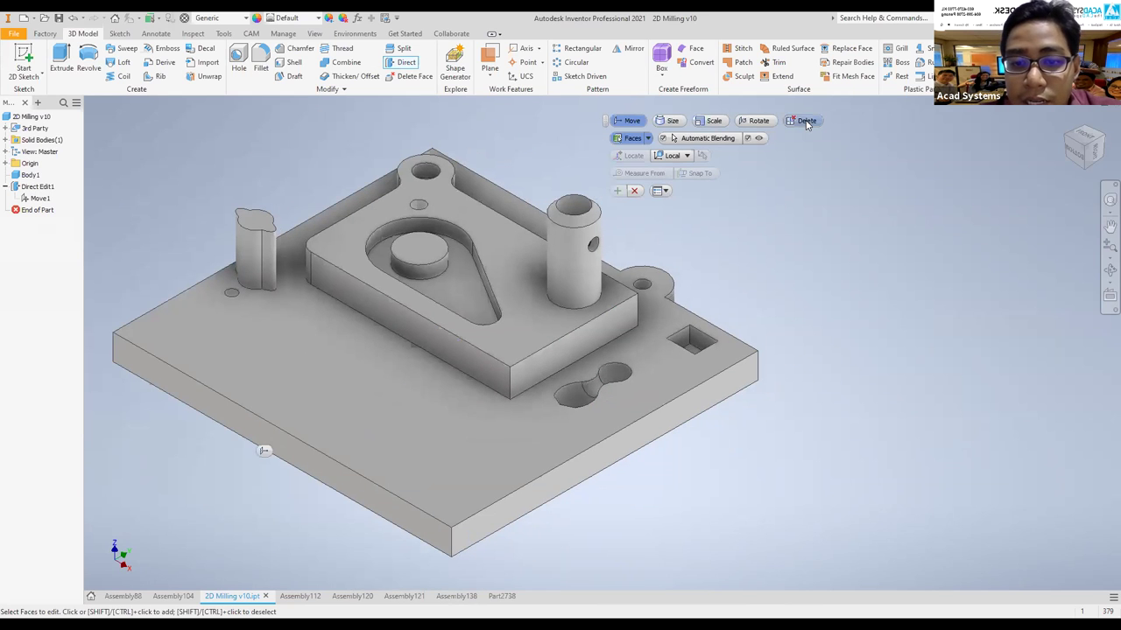
click(805, 121)
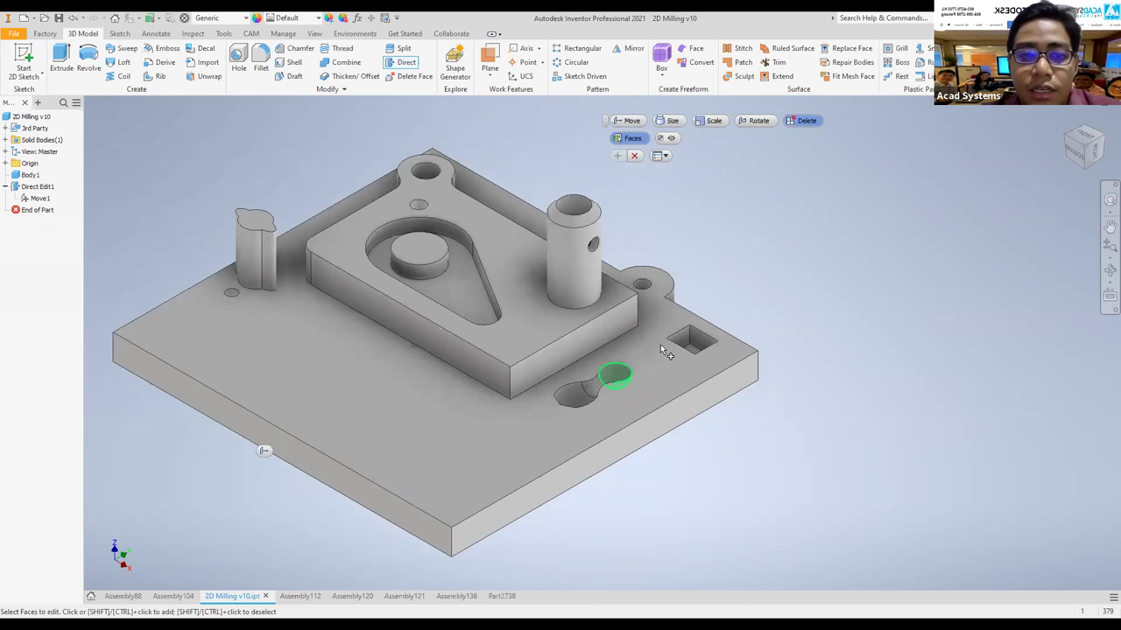
key(Return)
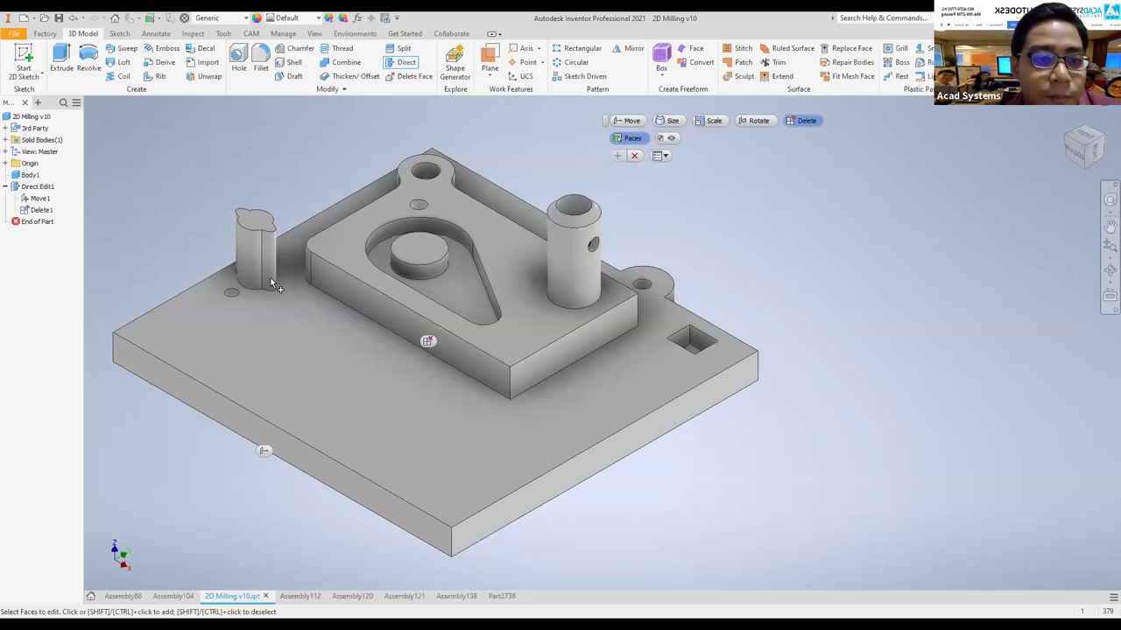
Step: Move the lobed post and the small hole beside it about 18.5 mm toward the plate's extended edge
click(628, 125)
click(275, 242)
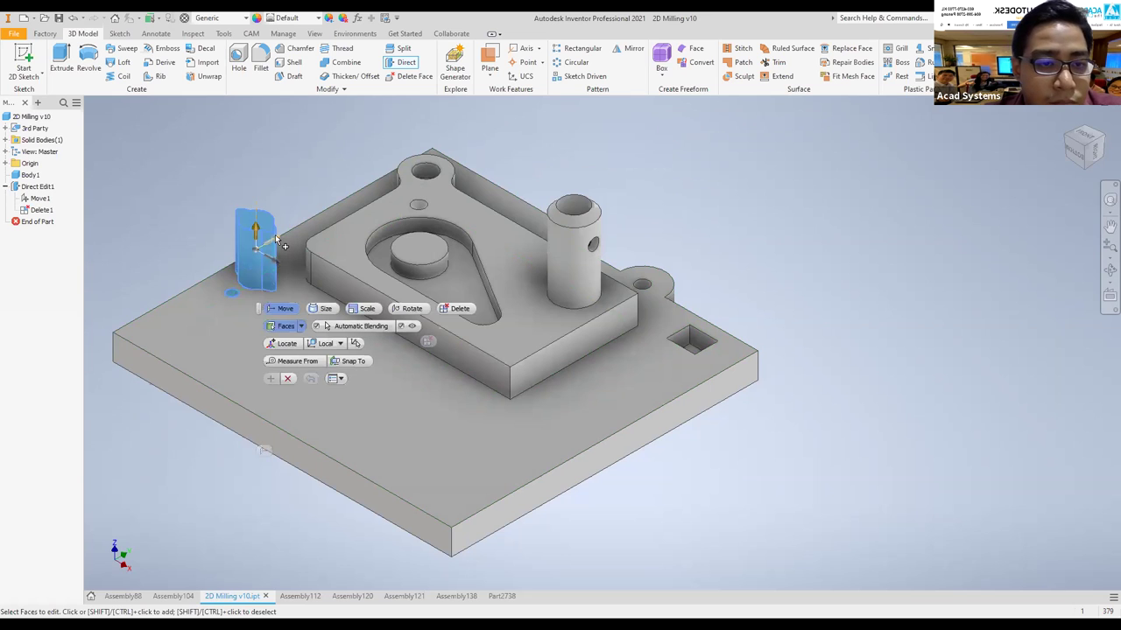
drag(277, 240, 253, 253)
click(247, 394)
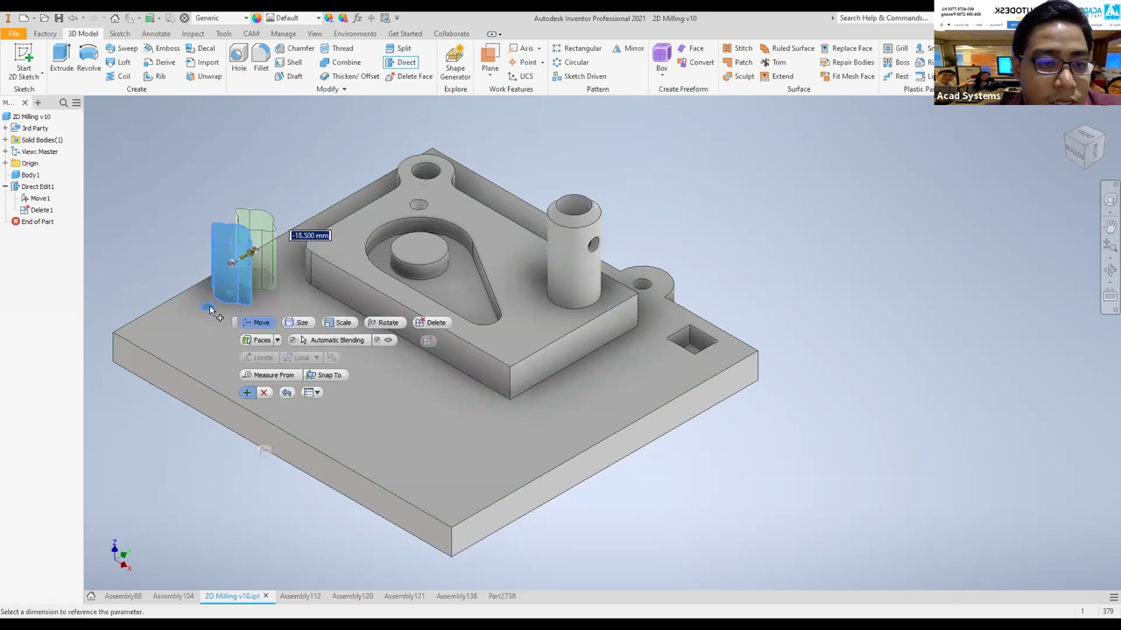
Step: Move only the small hole beside the lobed post about 23.5 mm farther toward the plate's extended edge
scroll(206, 311, up, 6)
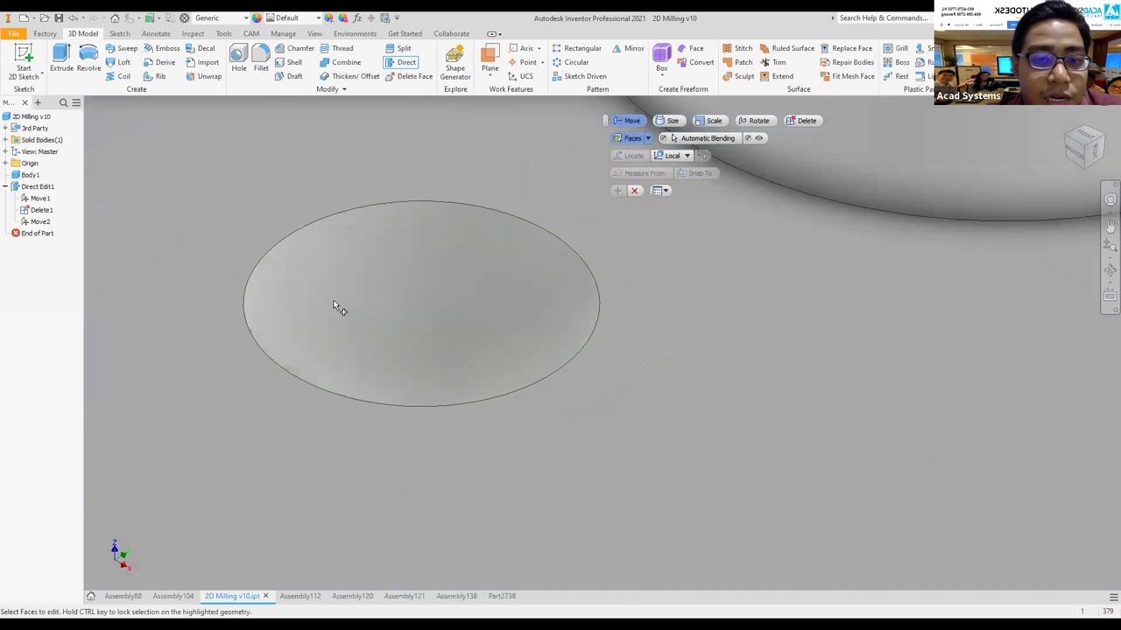
key(F6)
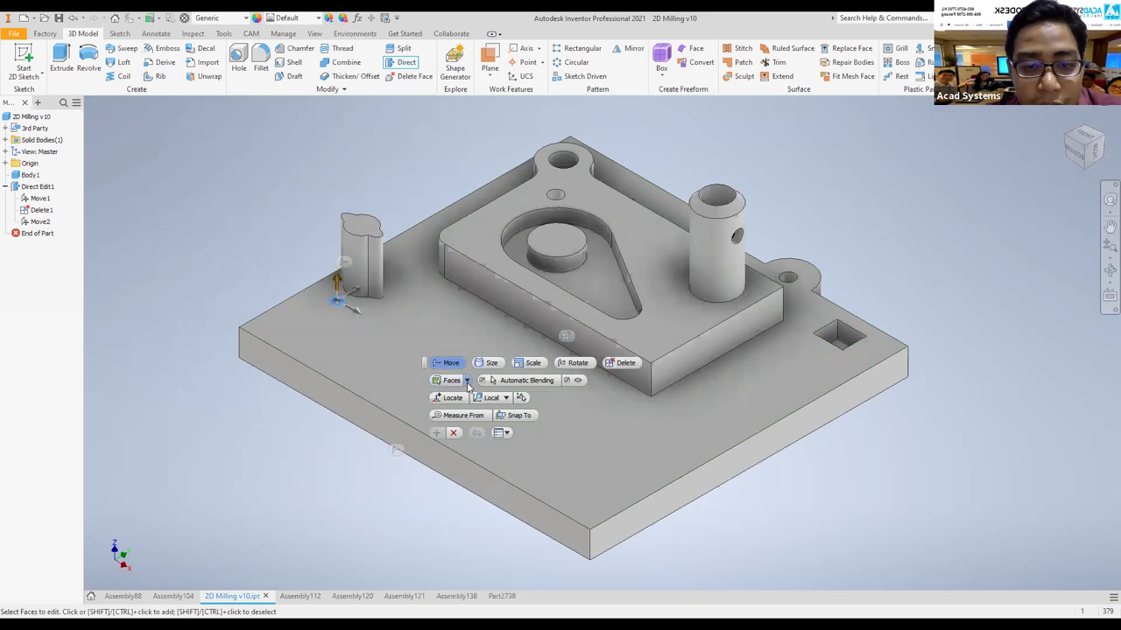
drag(364, 300, 322, 452)
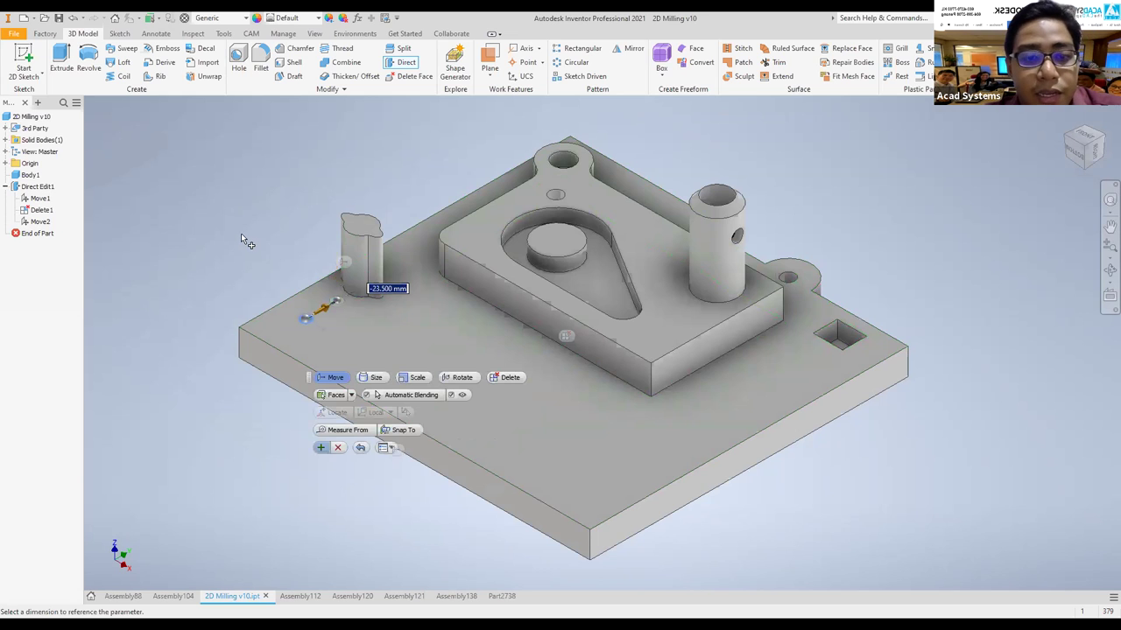
click(320, 448)
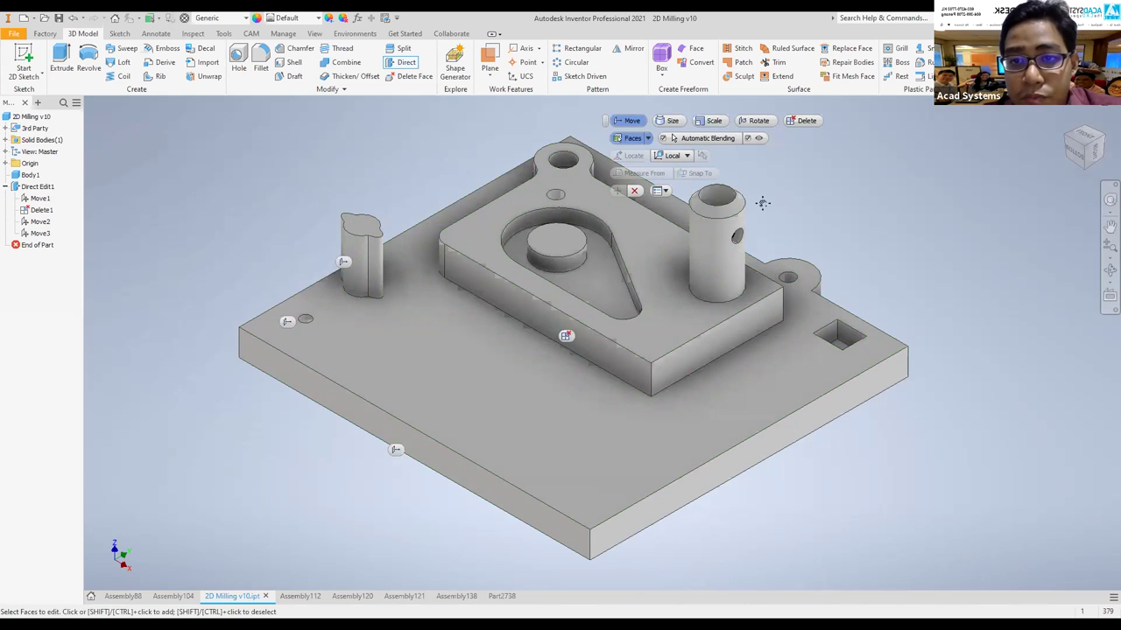
Step: Move the base plate's short front side face outward so it lies 80 mm from the raised block's parallel side face
middle_drag(762, 203, 711, 217)
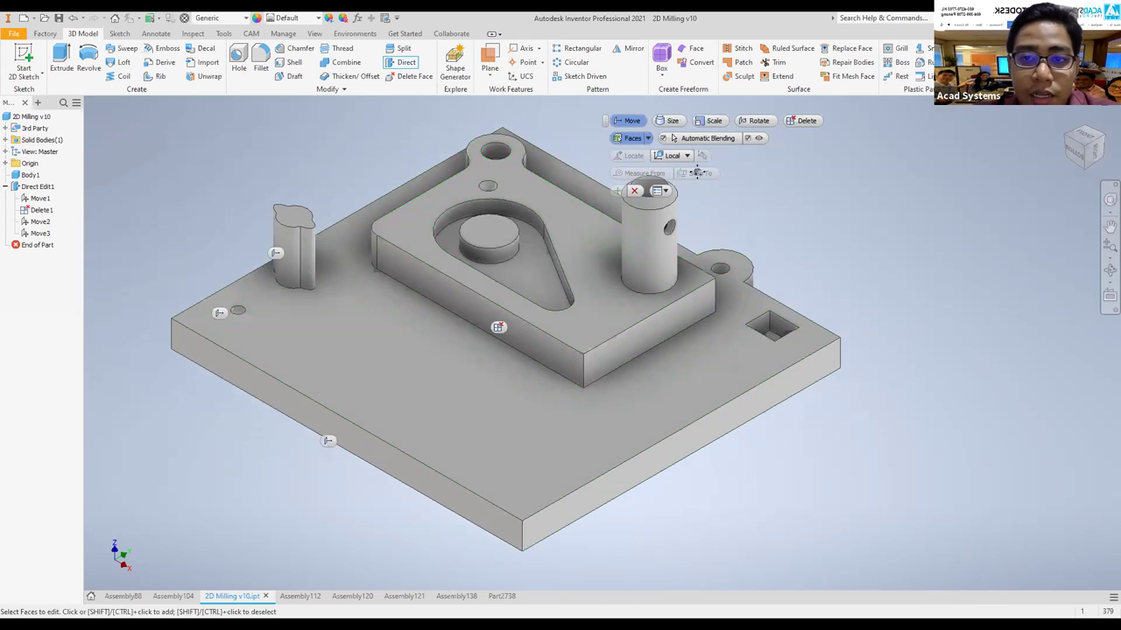
middle_drag(726, 429, 648, 407)
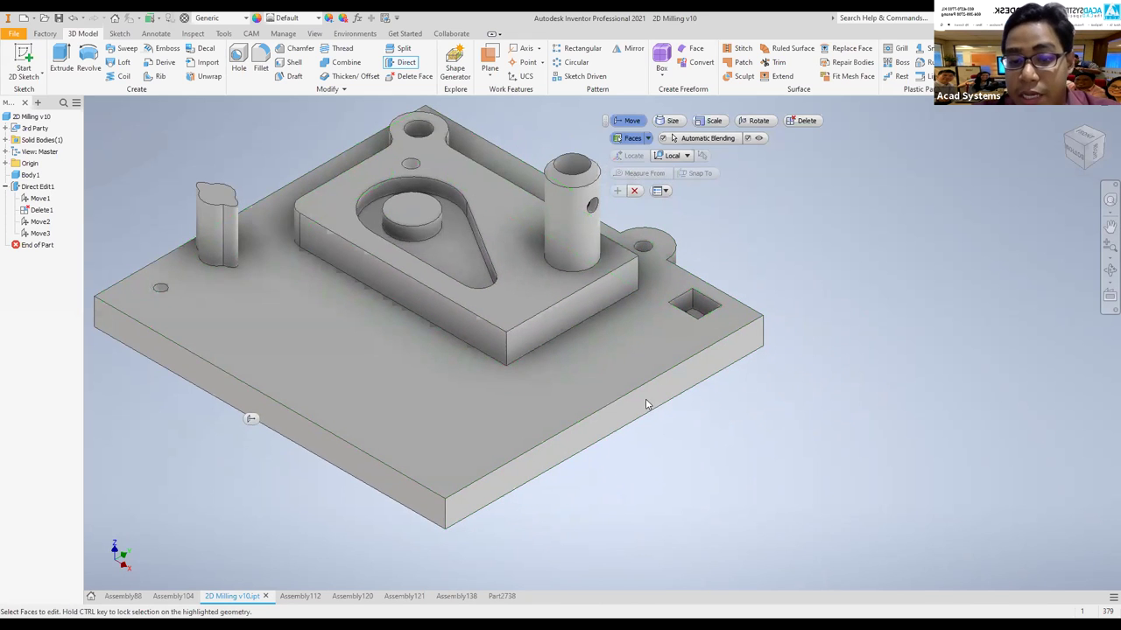
click(646, 405)
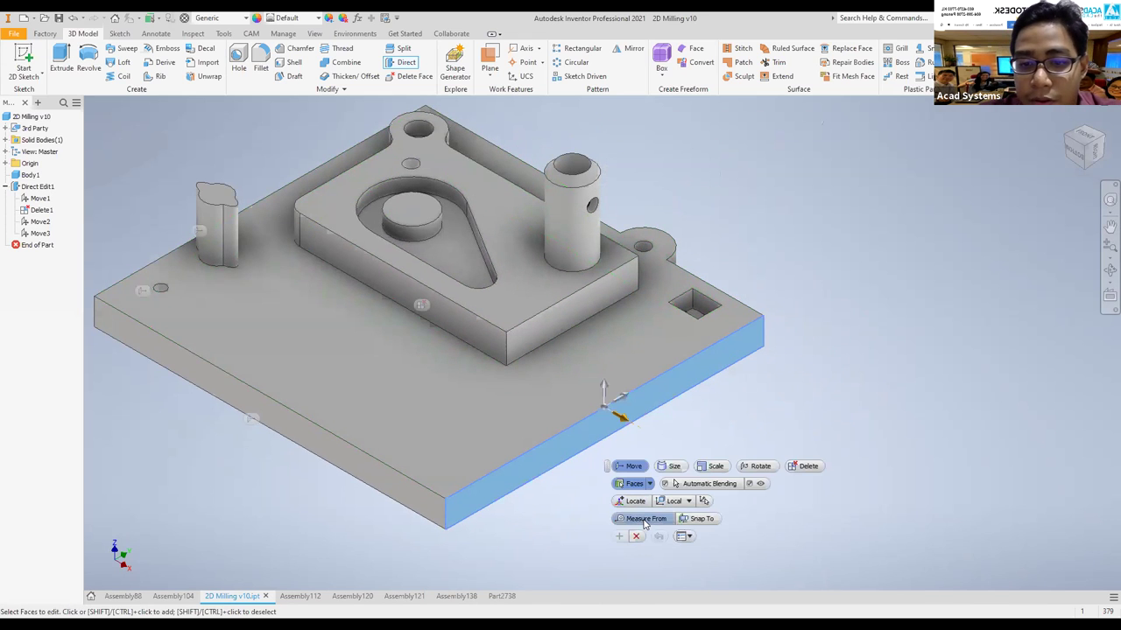
click(666, 522)
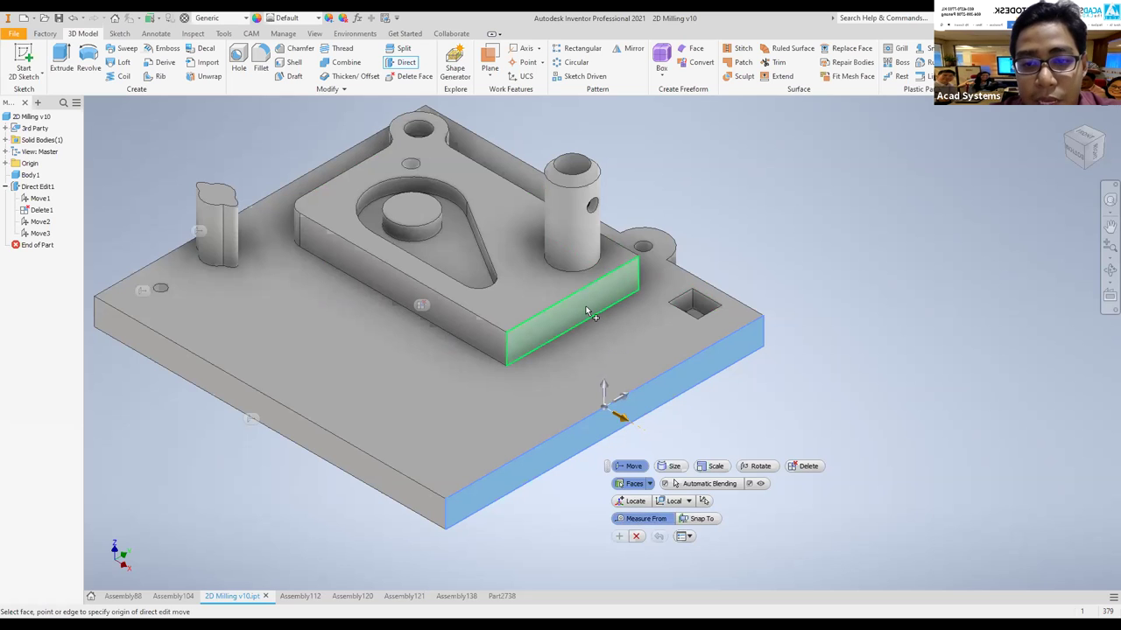
click(585, 308)
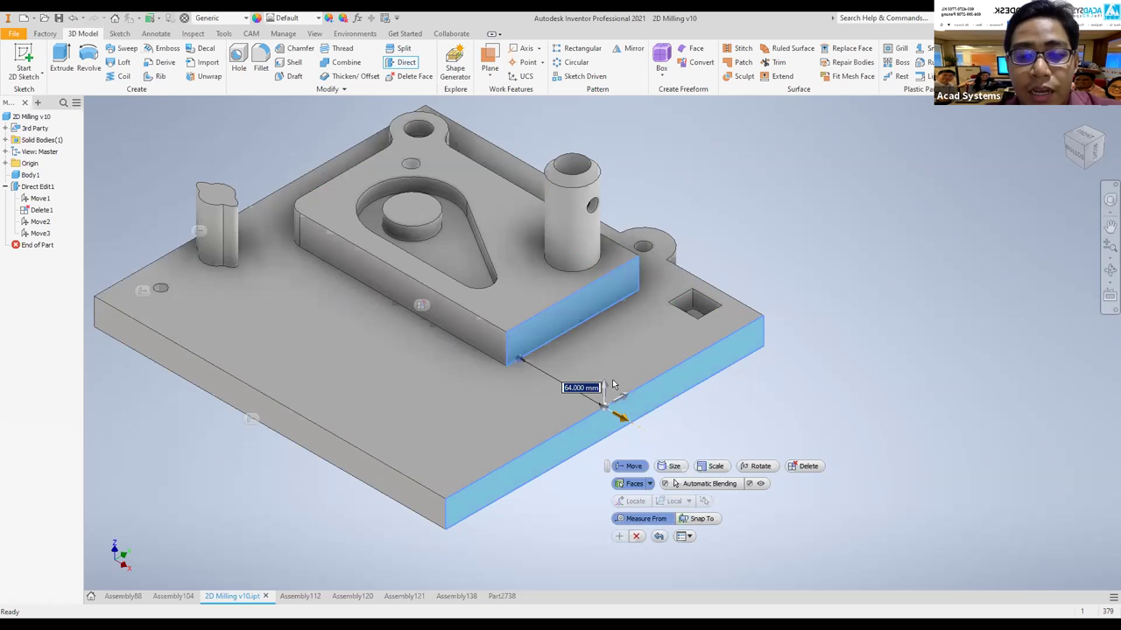
text(80)
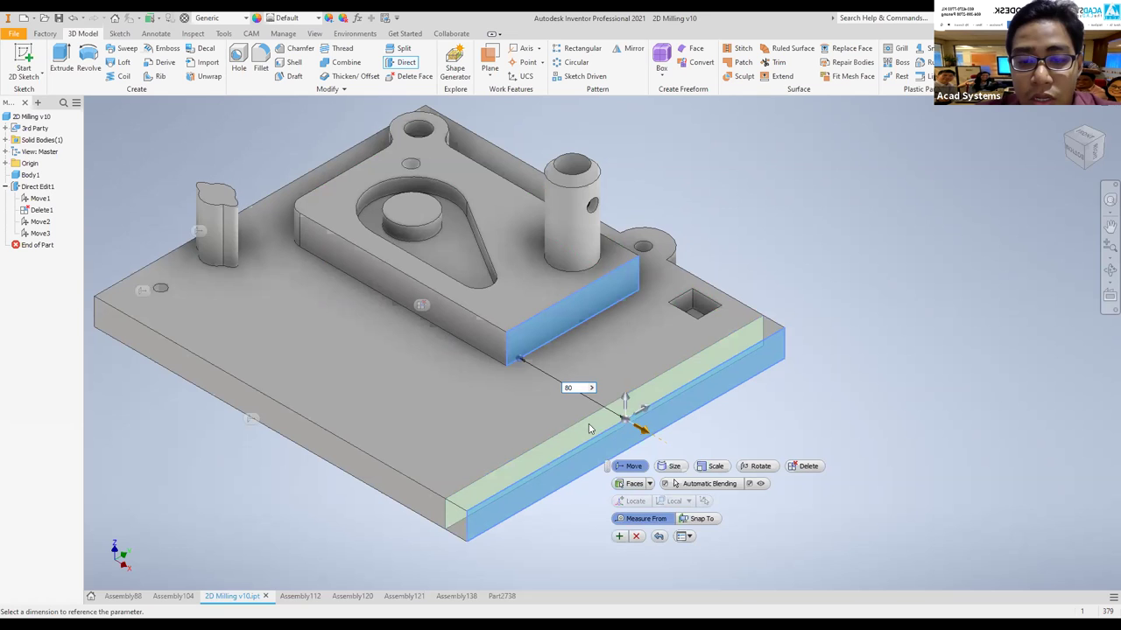
click(620, 538)
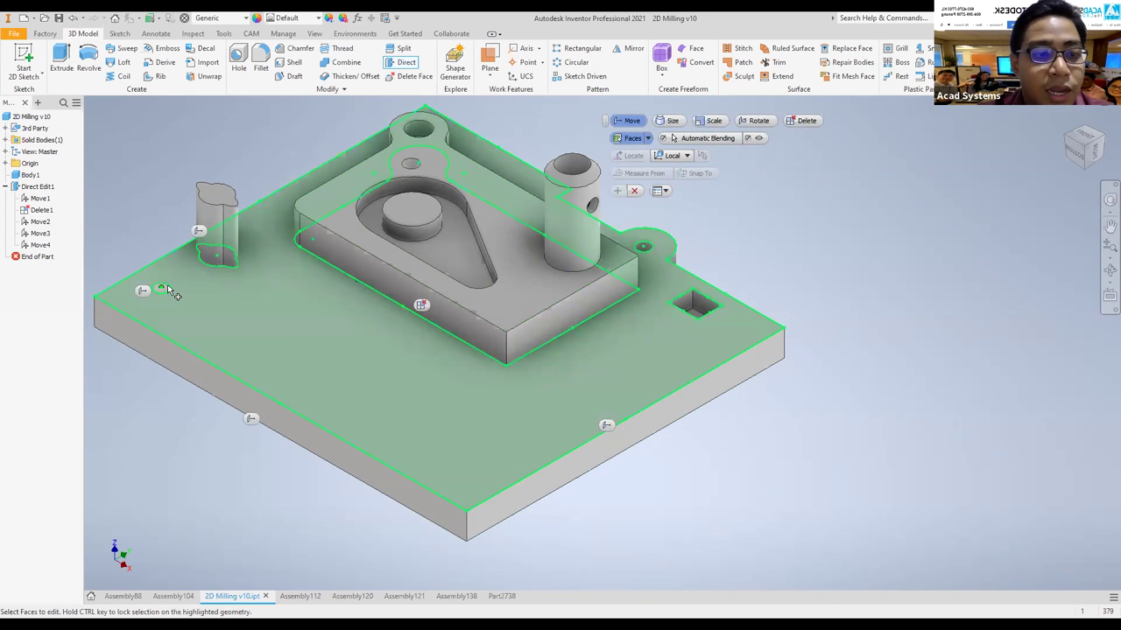
Step: Rotate the small hole beside the lobed post about 1.66 rad around the post's vertical axis
click(761, 123)
scroll(167, 289, up, 10)
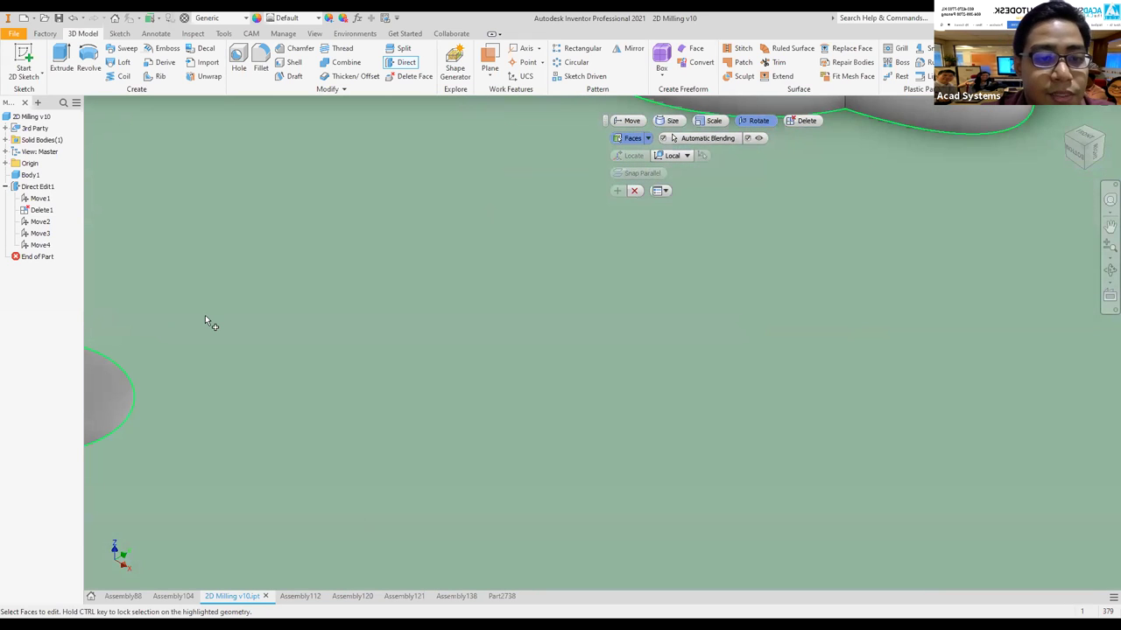
scroll(293, 367, down, 10)
click(293, 368)
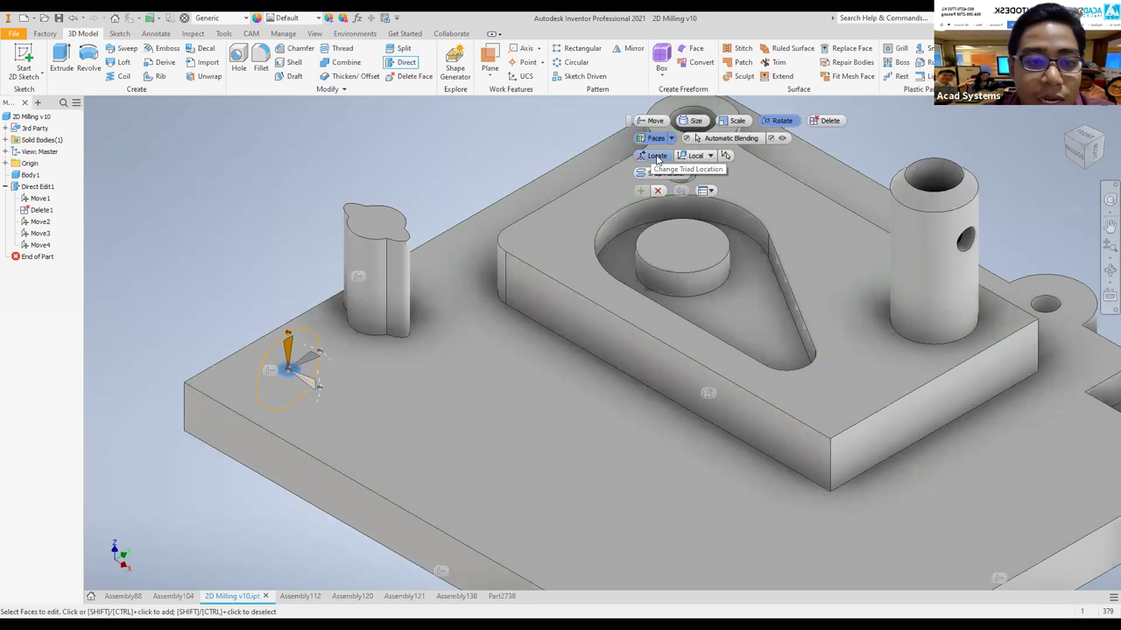
click(394, 217)
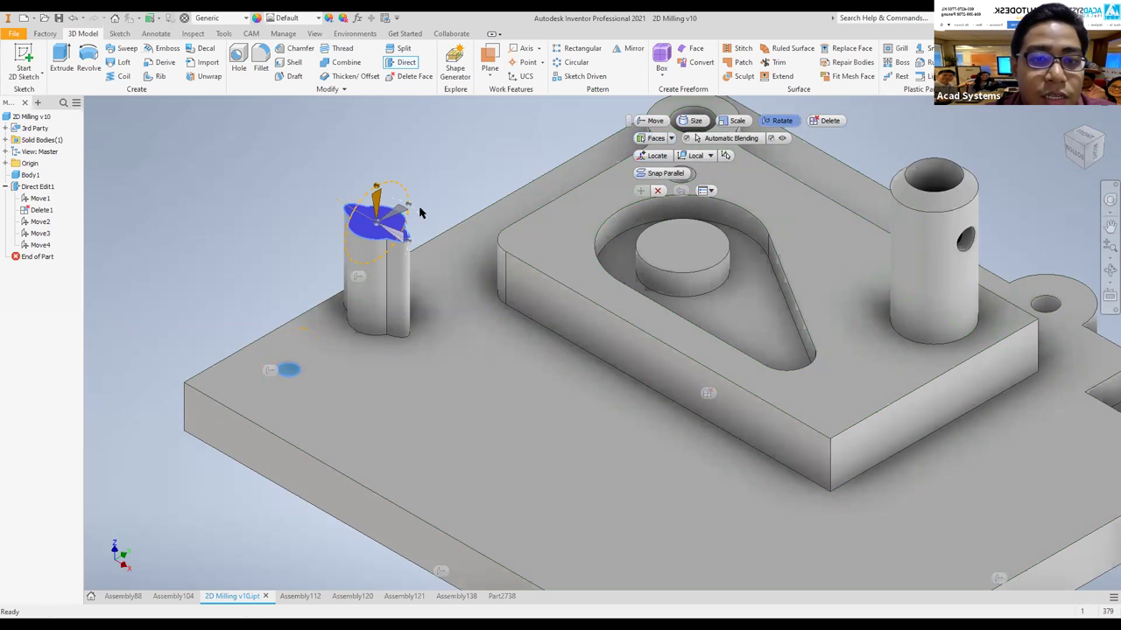
drag(396, 206, 343, 210)
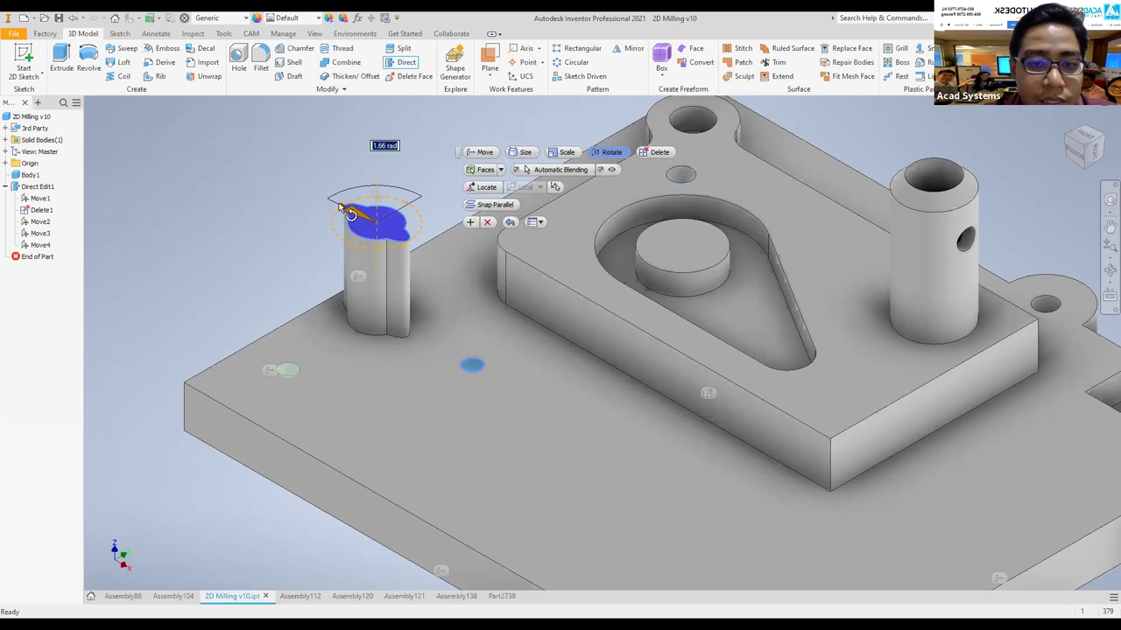
click(468, 224)
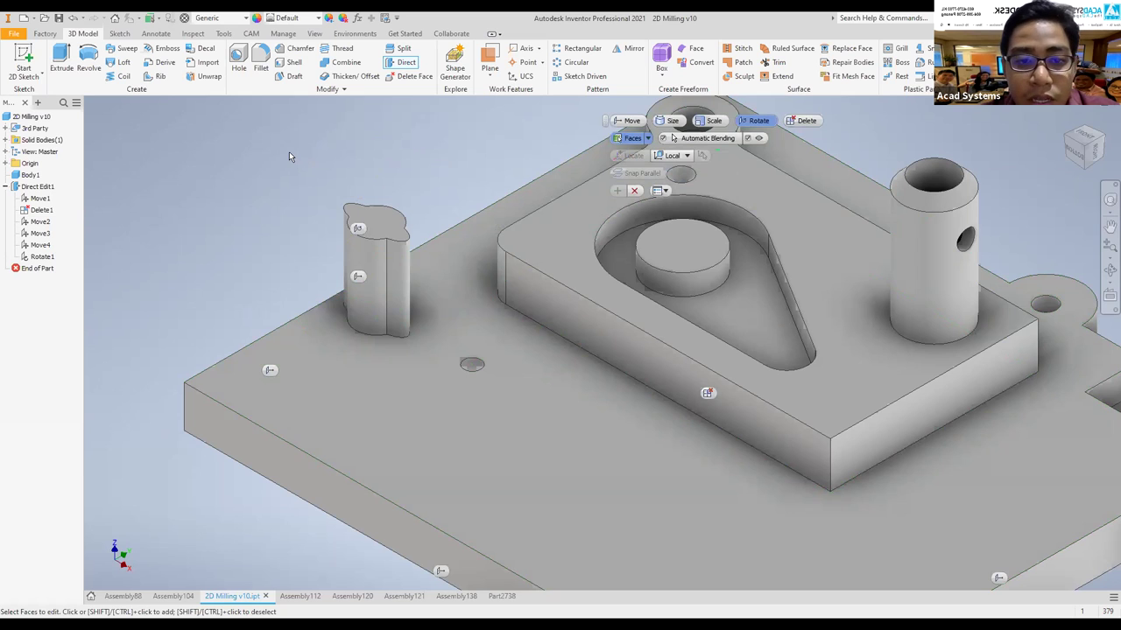
Step: Rotate the lobed post about -1.48 rad around its own vertical axis
click(405, 262)
drag(409, 265, 473, 269)
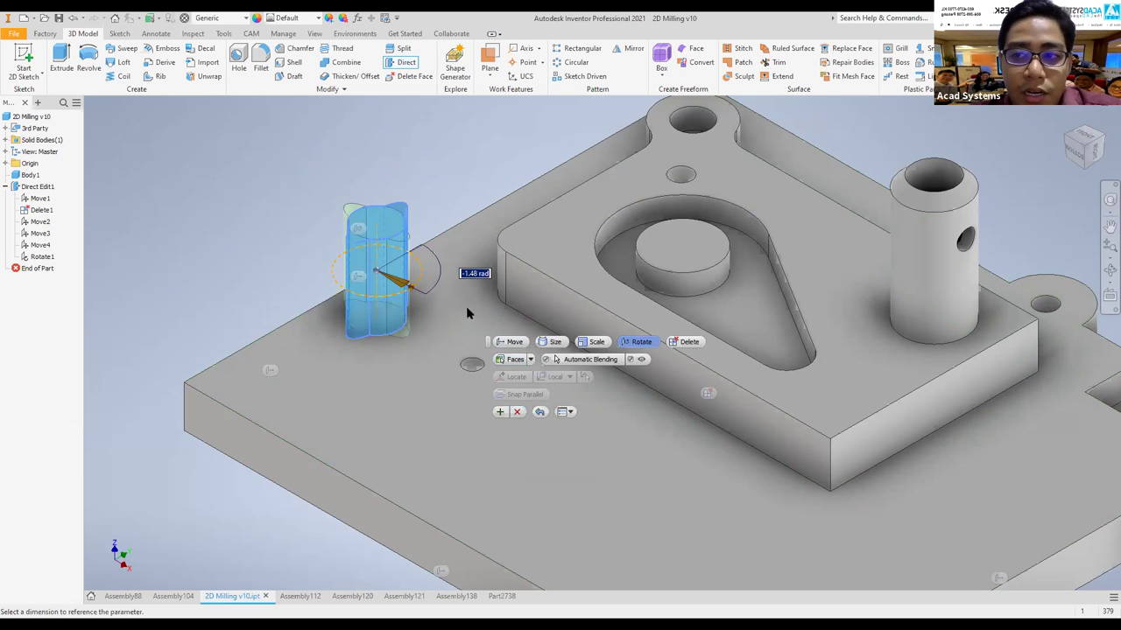
click(502, 415)
Step: Change the document's angle unit to degree and apply the settings
click(223, 33)
click(216, 67)
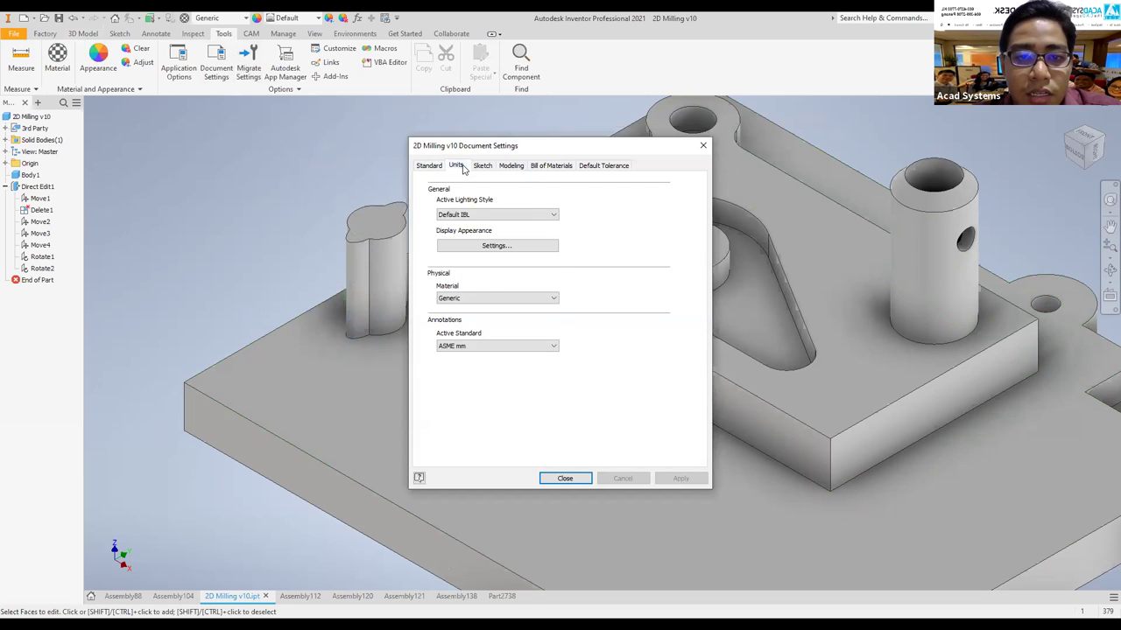
click(457, 166)
click(473, 237)
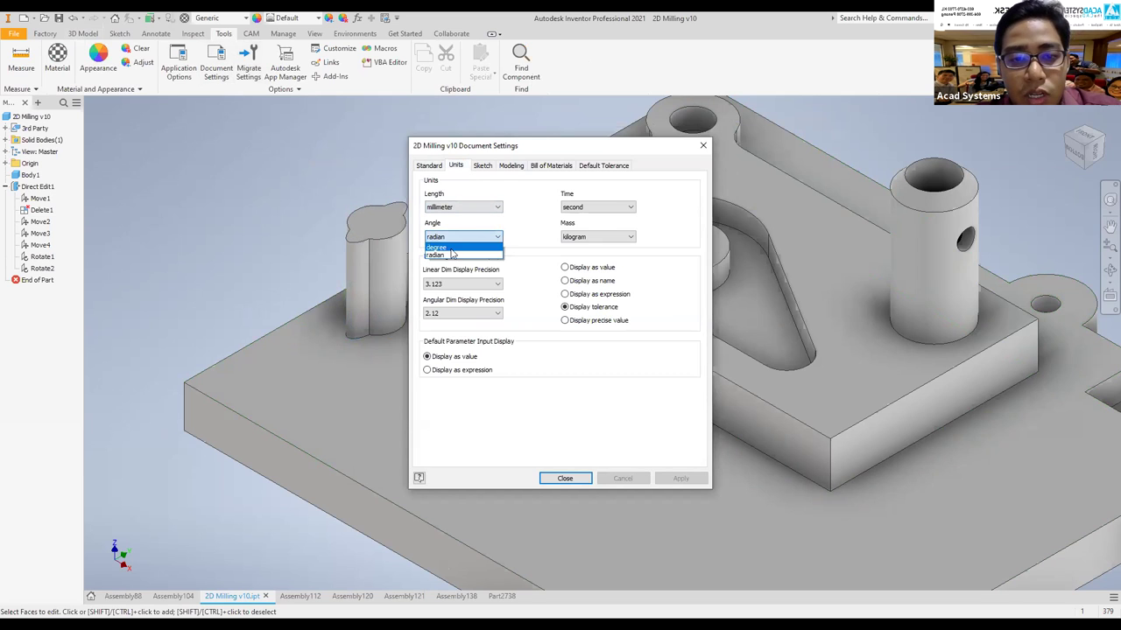
click(449, 254)
click(464, 237)
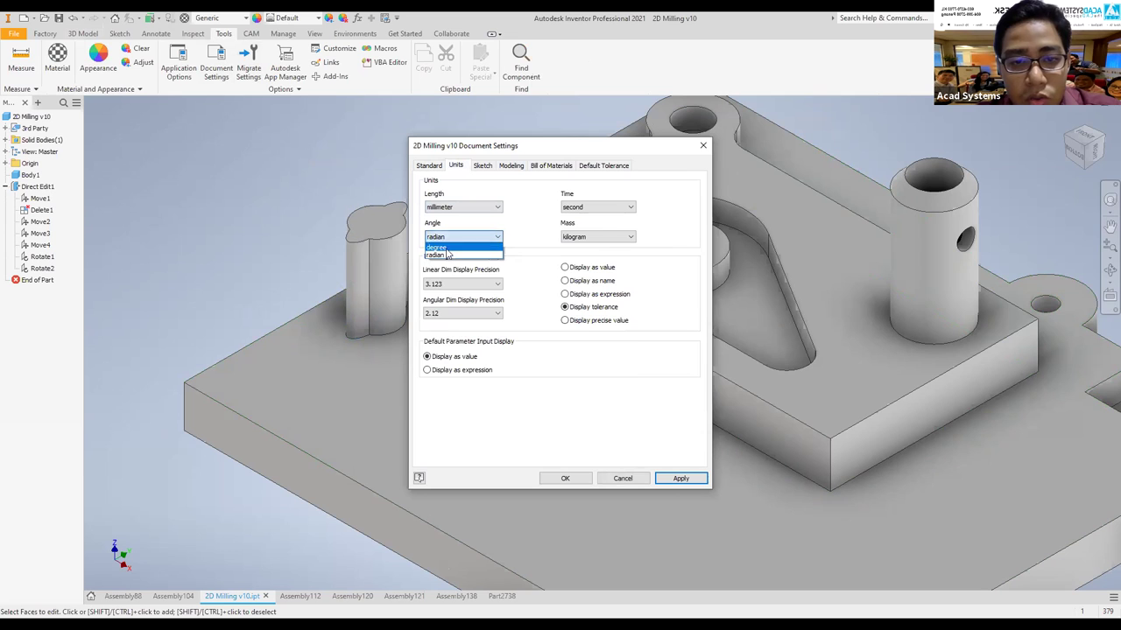
click(448, 248)
click(681, 478)
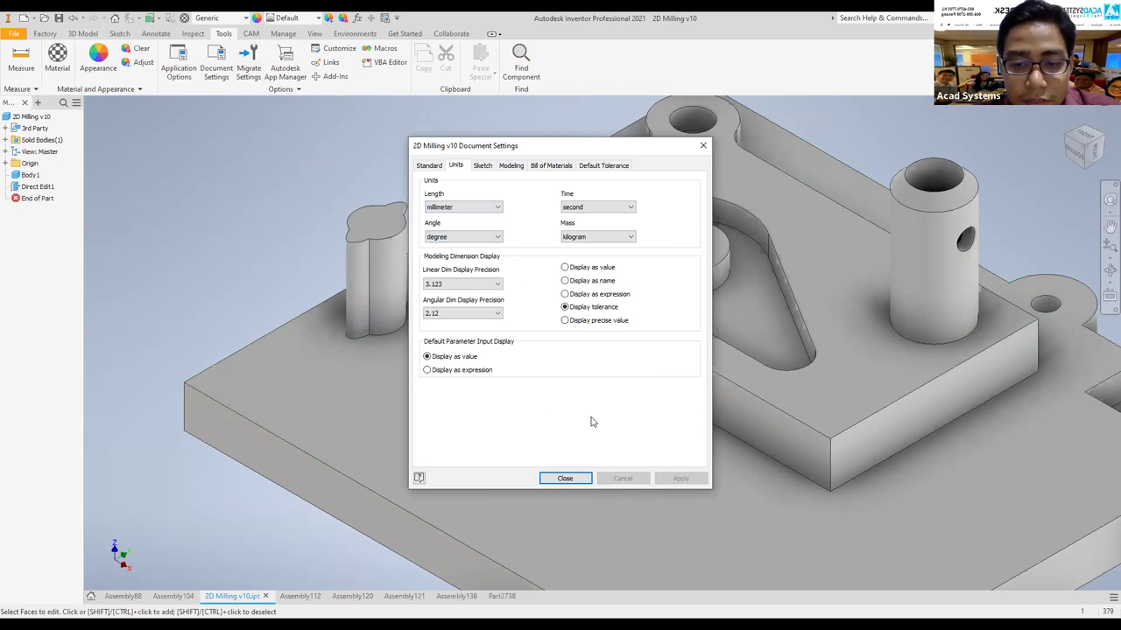
click(561, 478)
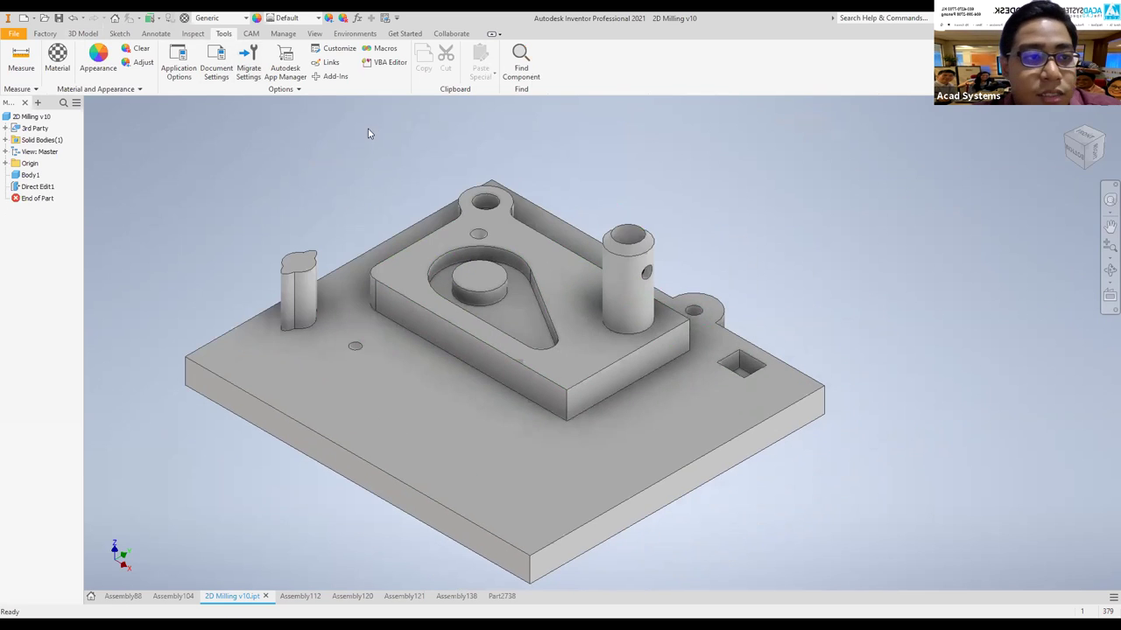
Step: Start a new Direct Edit and shrink the diameter of the round boss inside the teardrop pocket to less than half
click(83, 33)
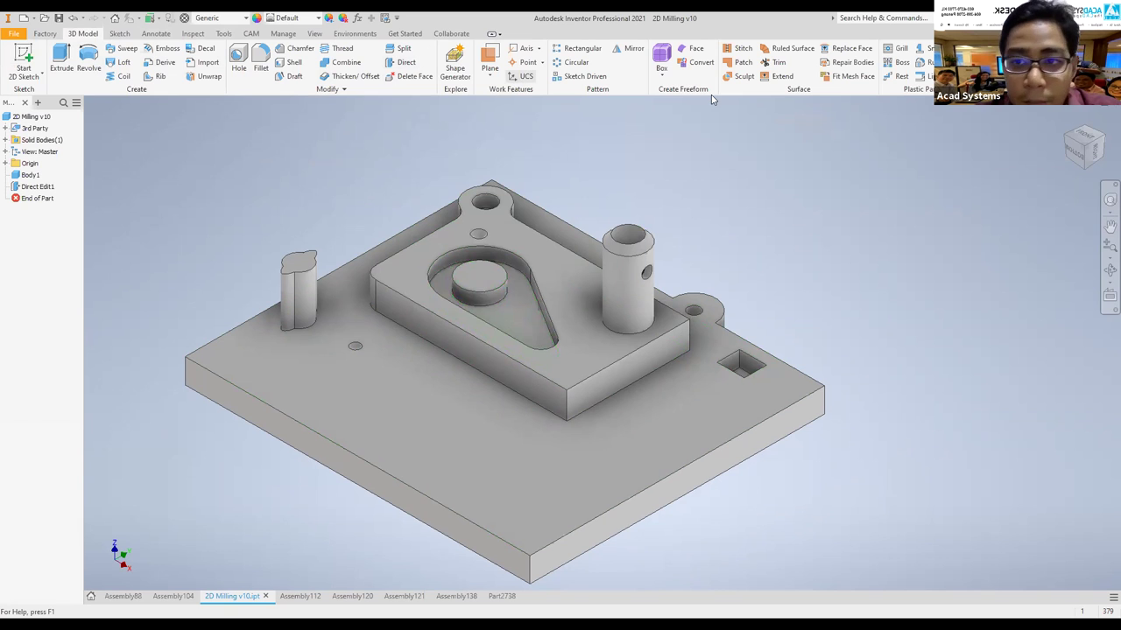
click(406, 62)
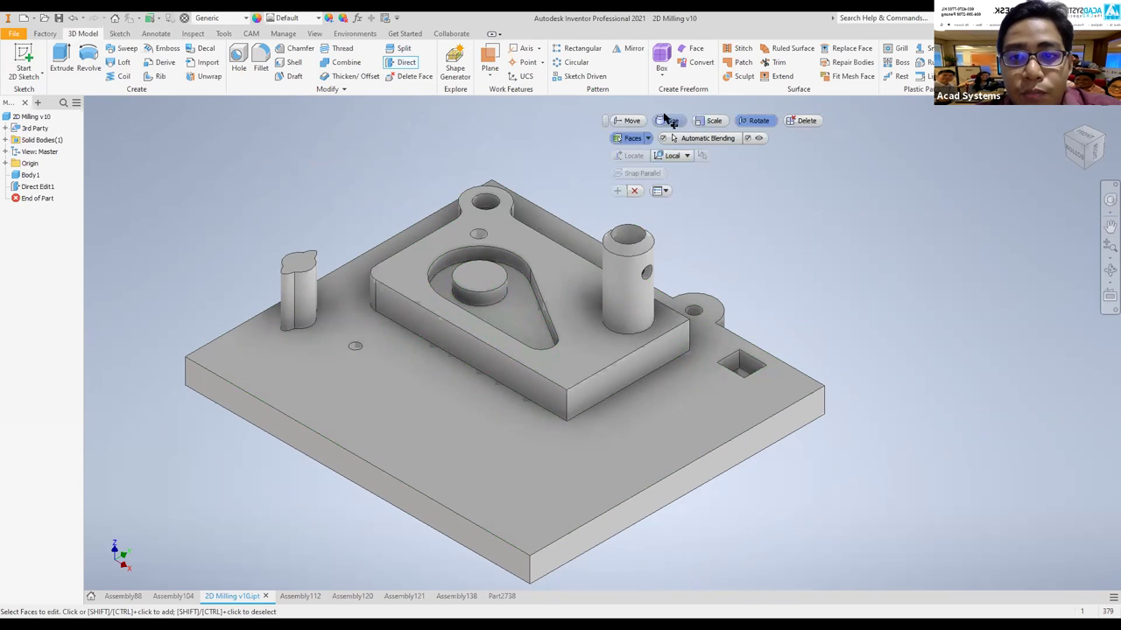
click(666, 120)
scroll(485, 250, up, 3)
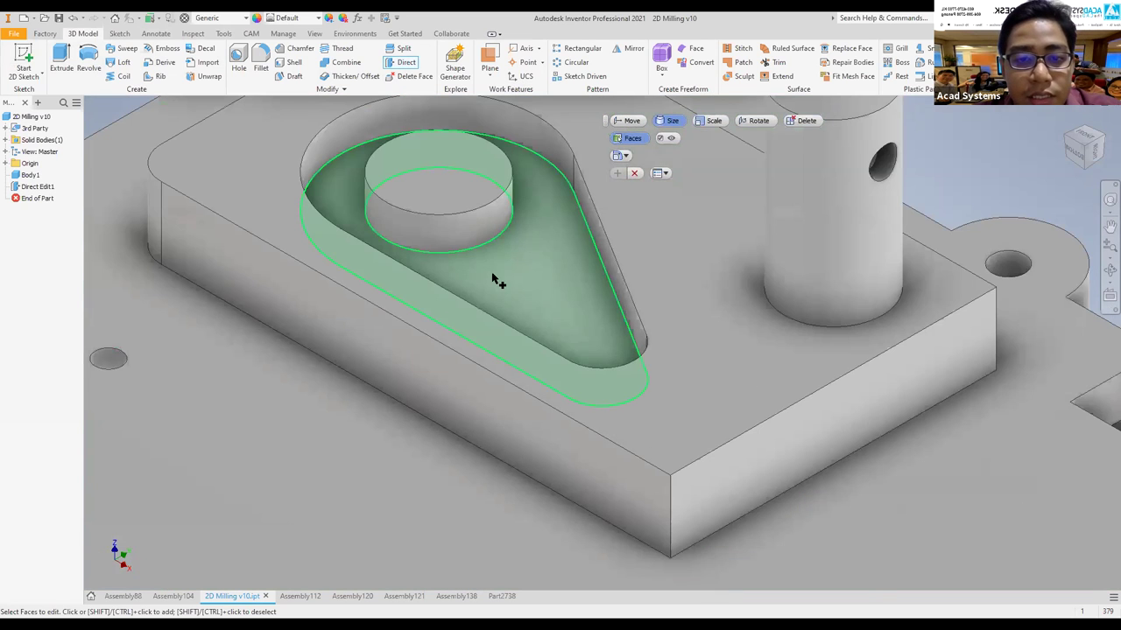
click(500, 280)
scroll(520, 284, down, 1)
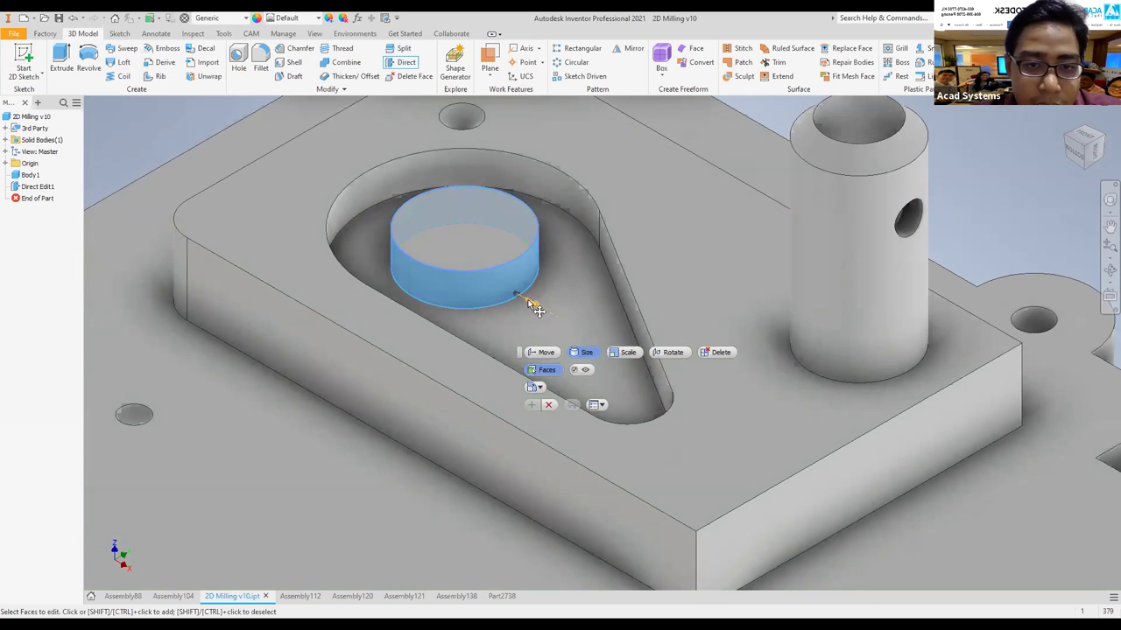
drag(531, 302, 486, 277)
click(500, 386)
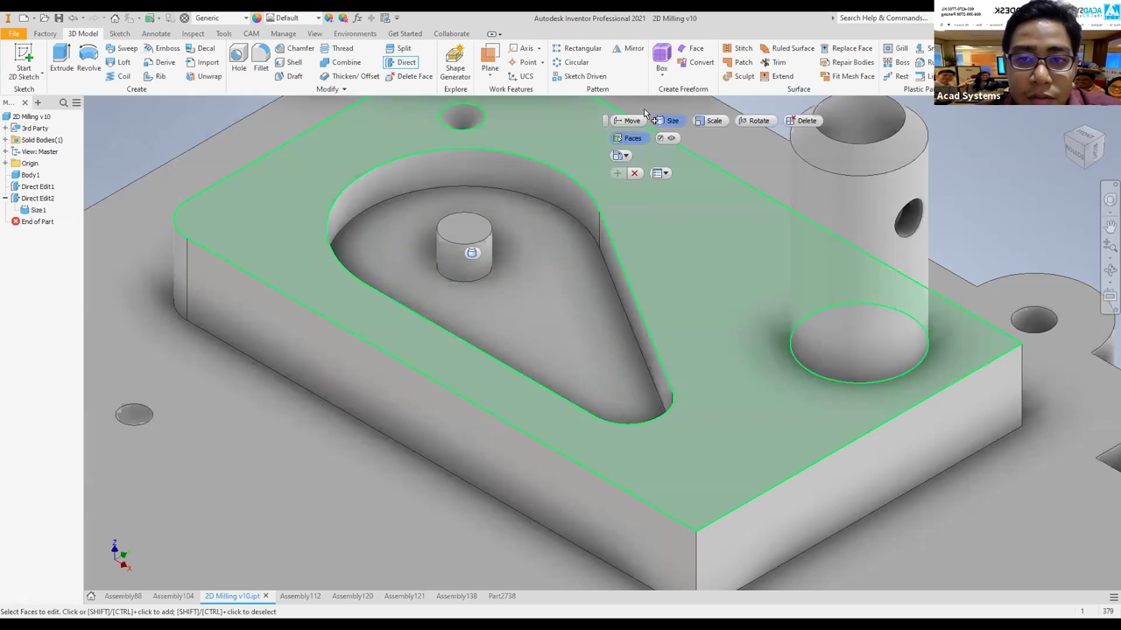
Step: Move the round boss about 41 mm toward the teardrop pocket's narrow end and about 7.5 mm sideways
click(623, 124)
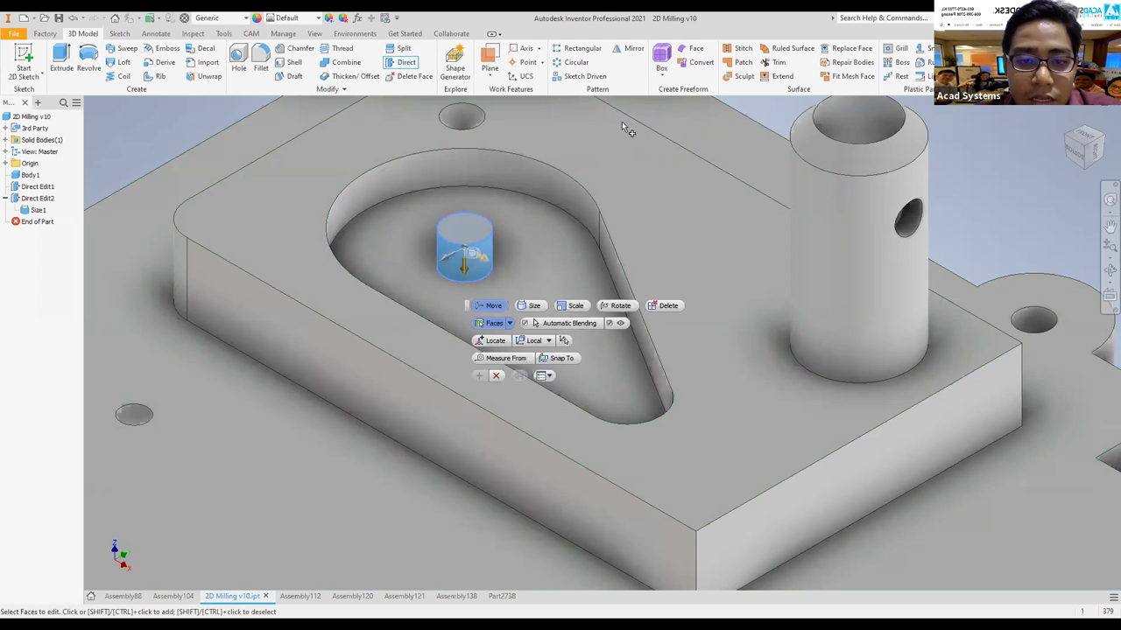
drag(448, 258, 595, 353)
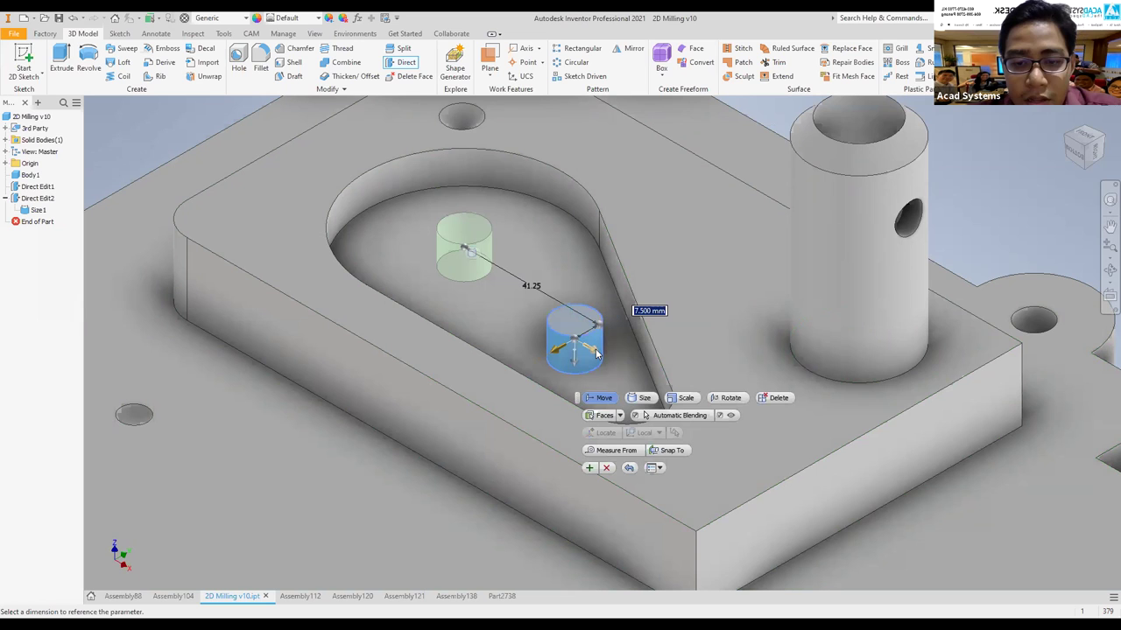
key(Return)
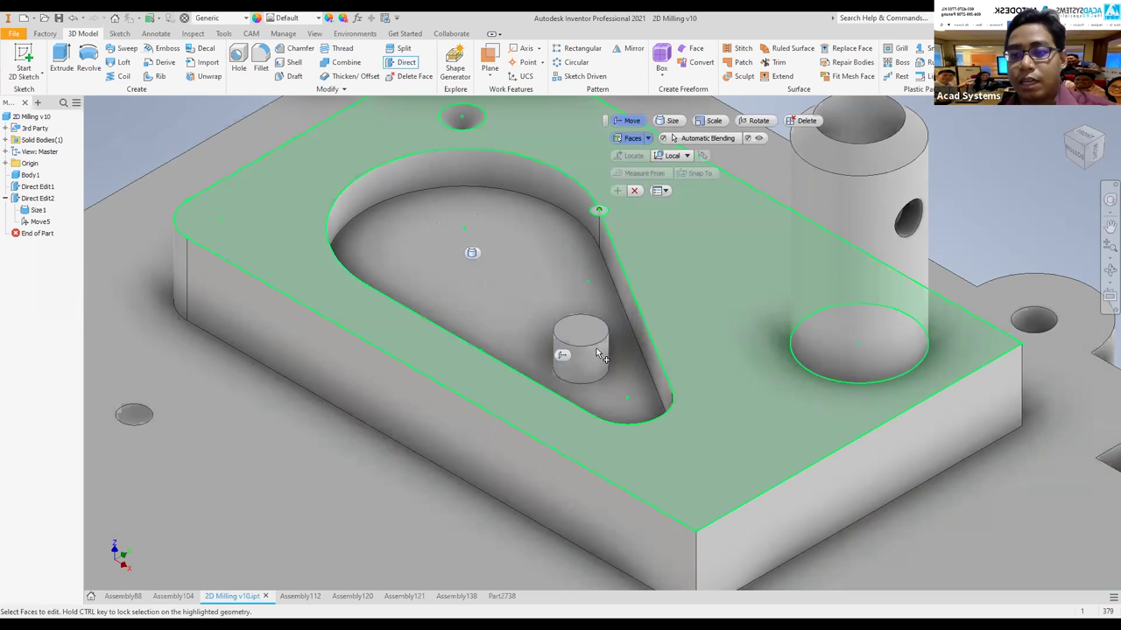
Step: Scale the whole solid non-uniformly by about 1.52 in X, 2.96 in Y and 1.15 in Z
key(F6)
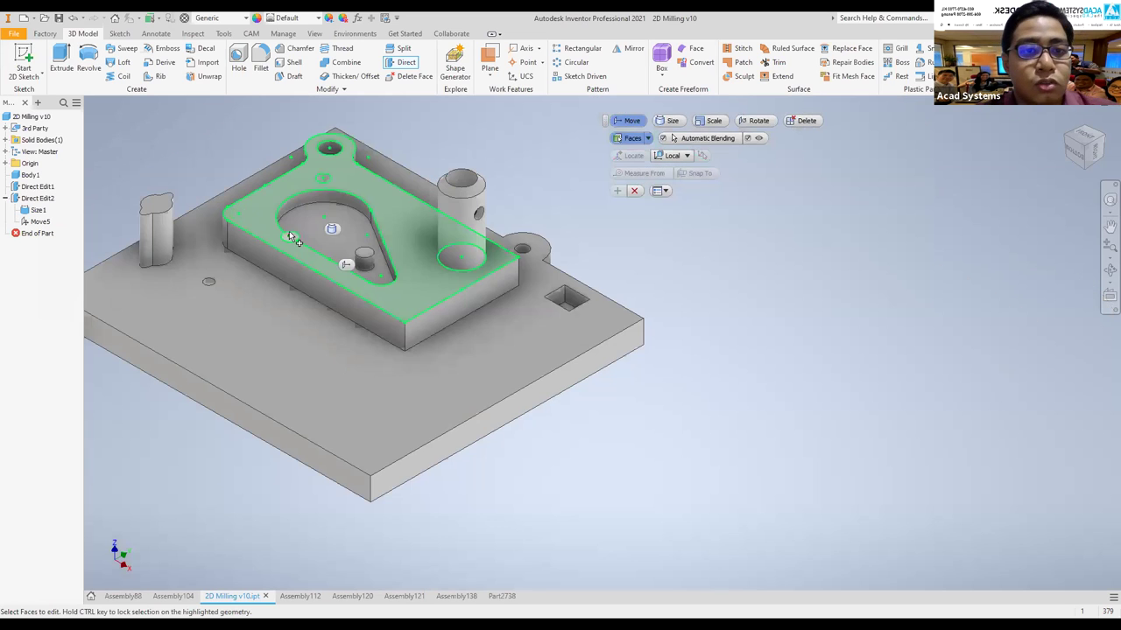
scroll(515, 255, up, 2)
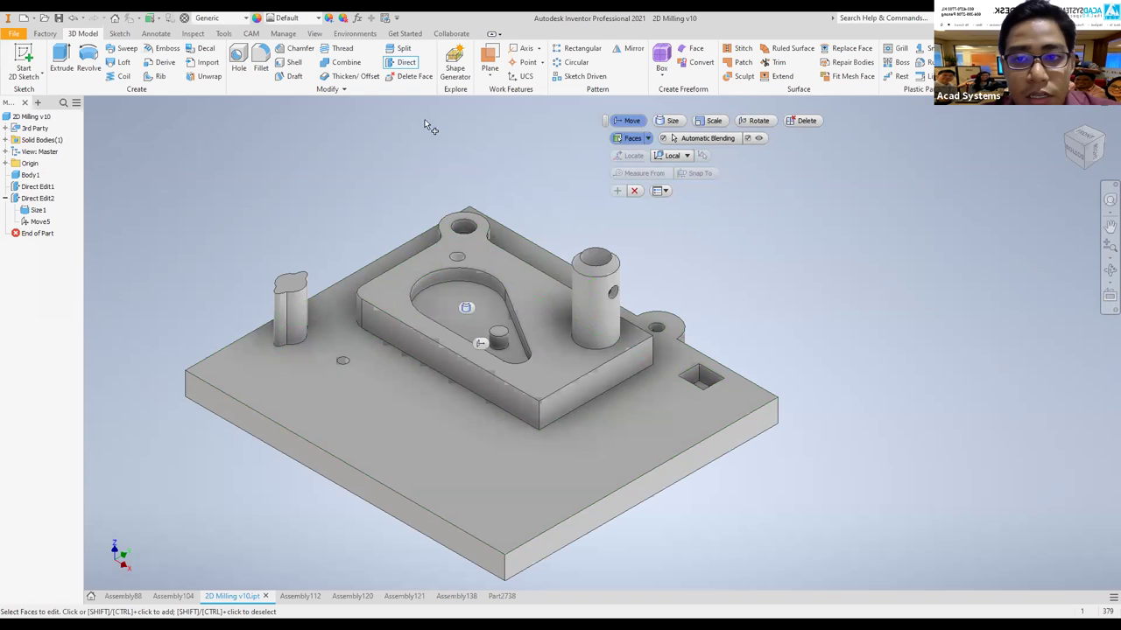
click(724, 126)
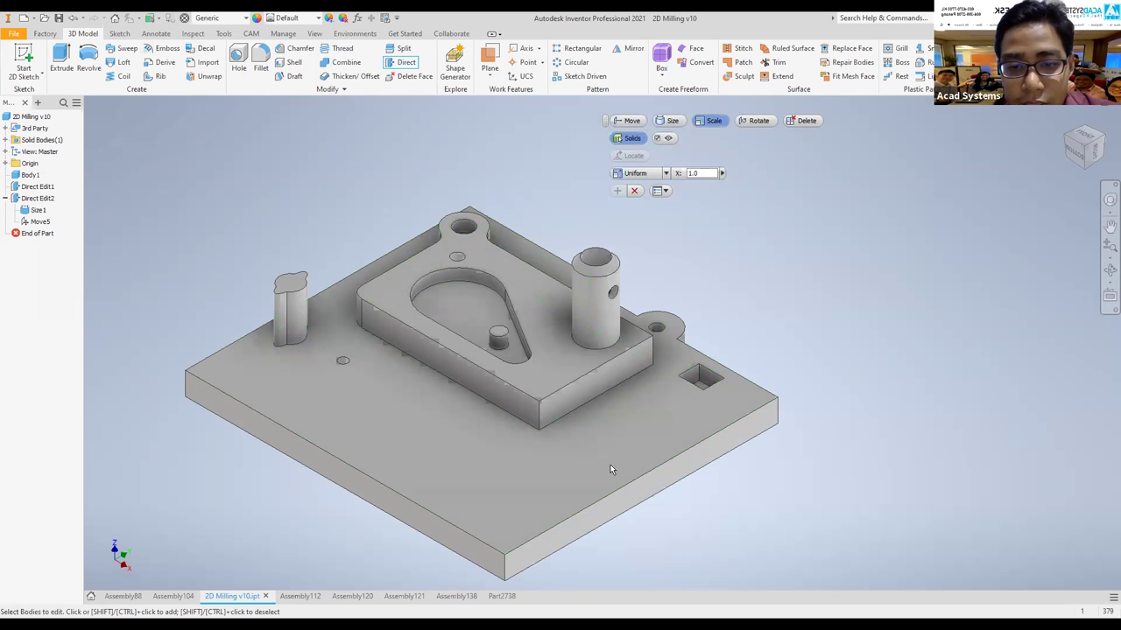
click(577, 335)
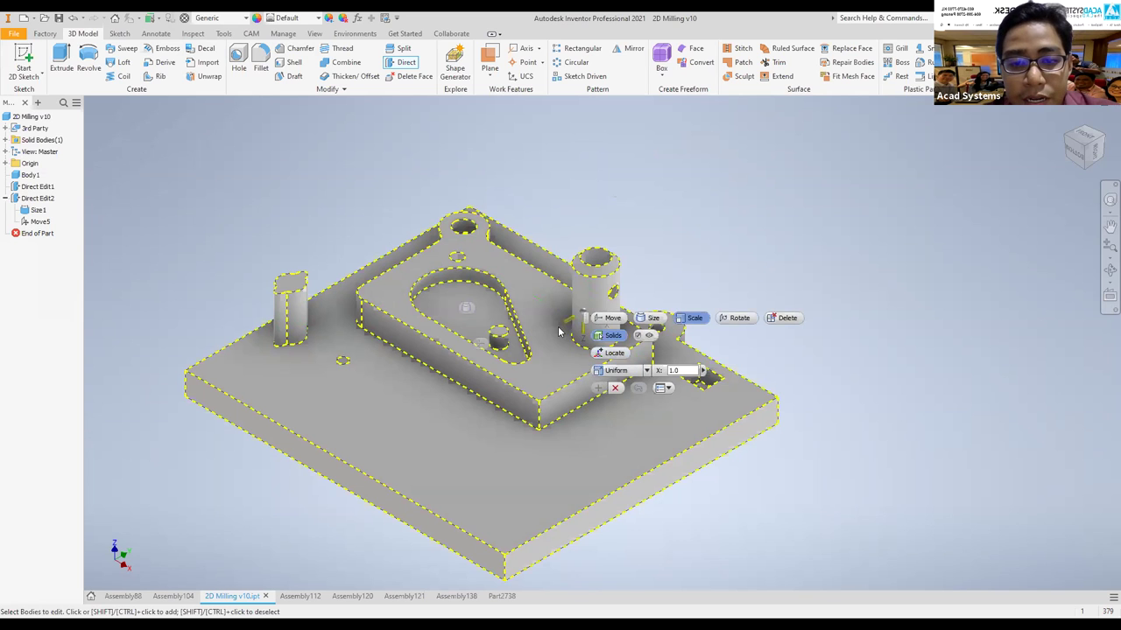
scroll(569, 337, up, 5)
drag(567, 320, 552, 423)
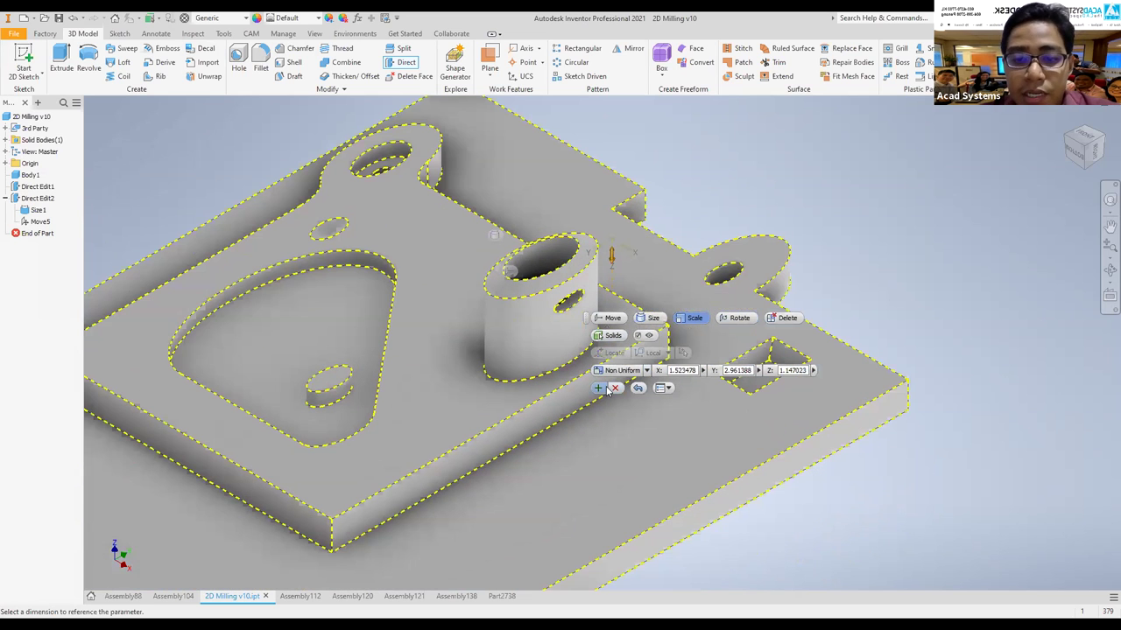
click(598, 387)
scroll(612, 421, down, 5)
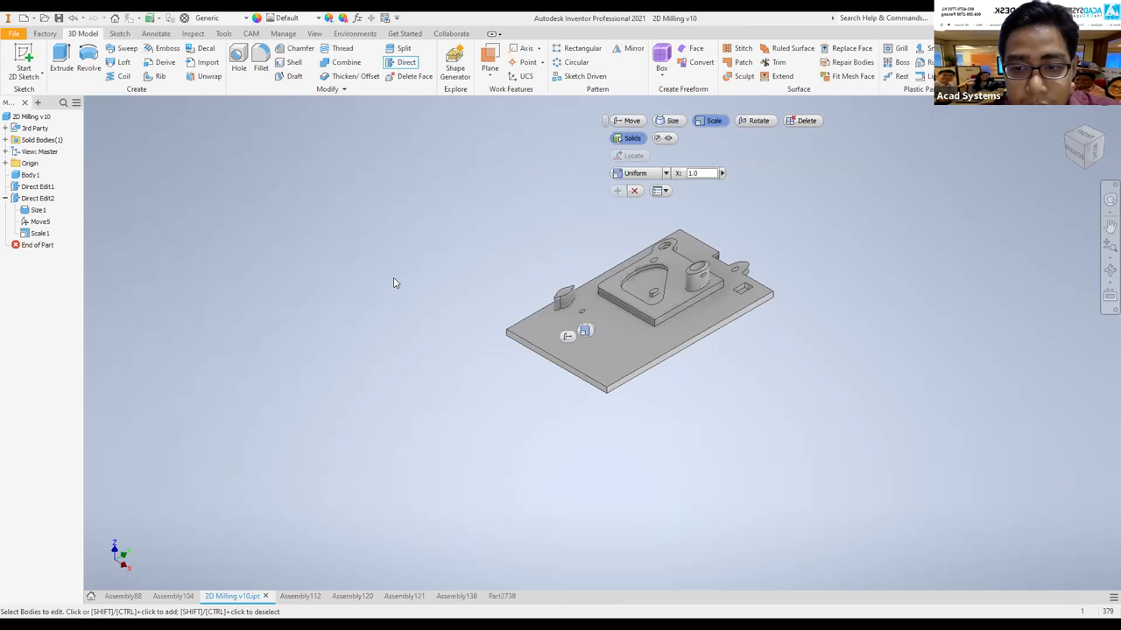
Step: Switch to the browser and open the Acad Systems New Helpdesk page from the acadsystems.com site
key(alt+Tab)
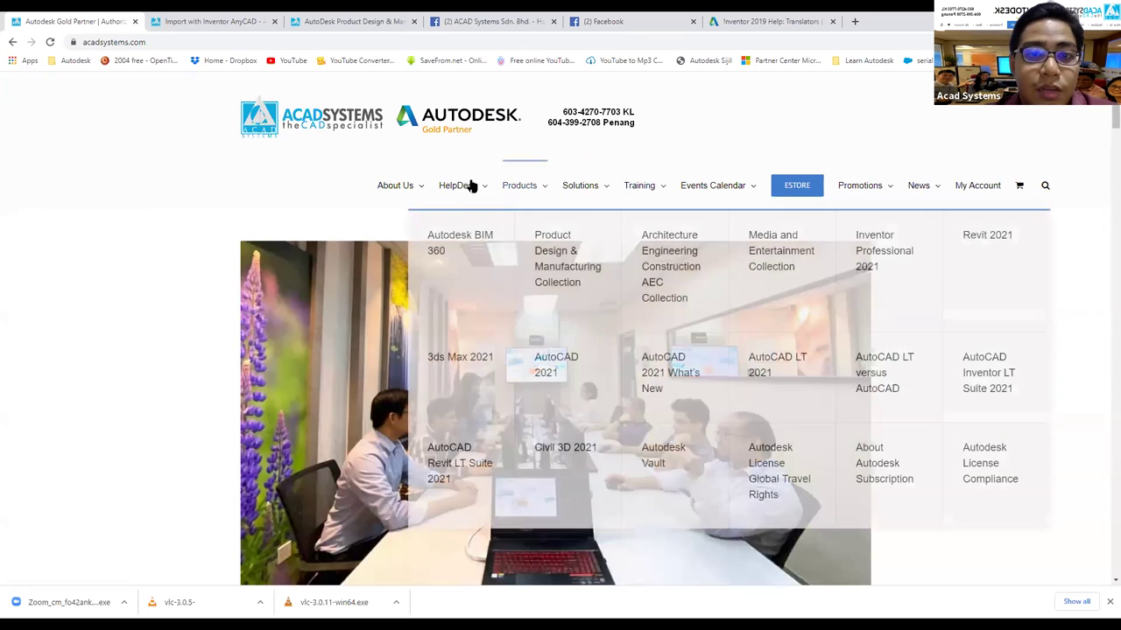
mouse_move(475, 191)
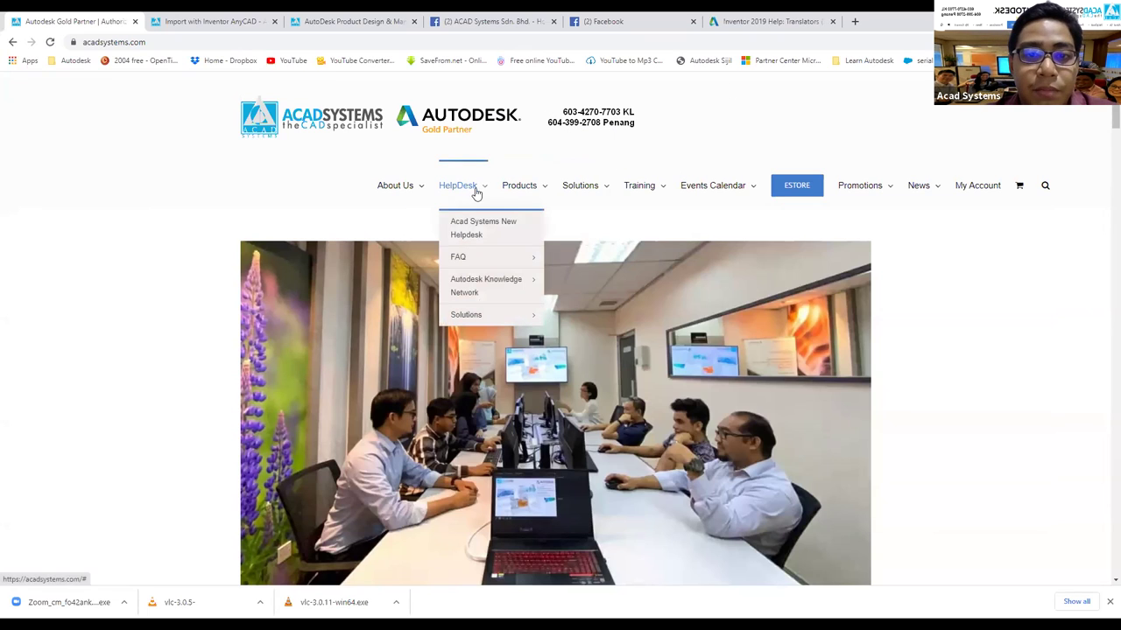
click(488, 232)
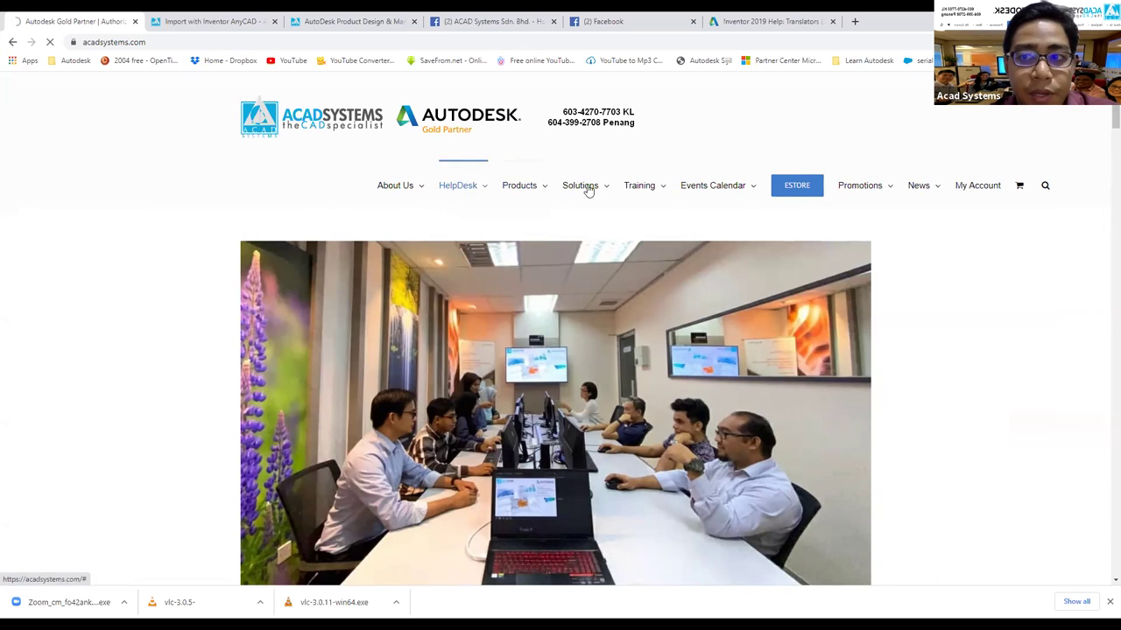
Step: Continue to the Acad Systems Helpdesk as a guest to open the new ticket form
scroll(482, 338, down, 3)
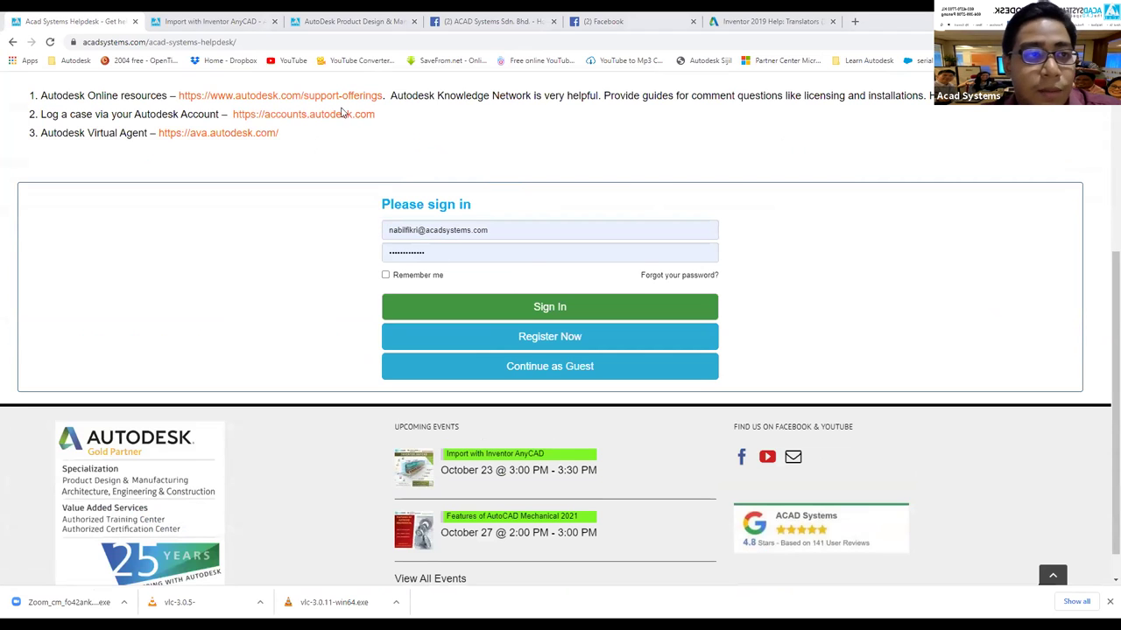
scroll(419, 108, up, 1)
scroll(418, 109, up, 3)
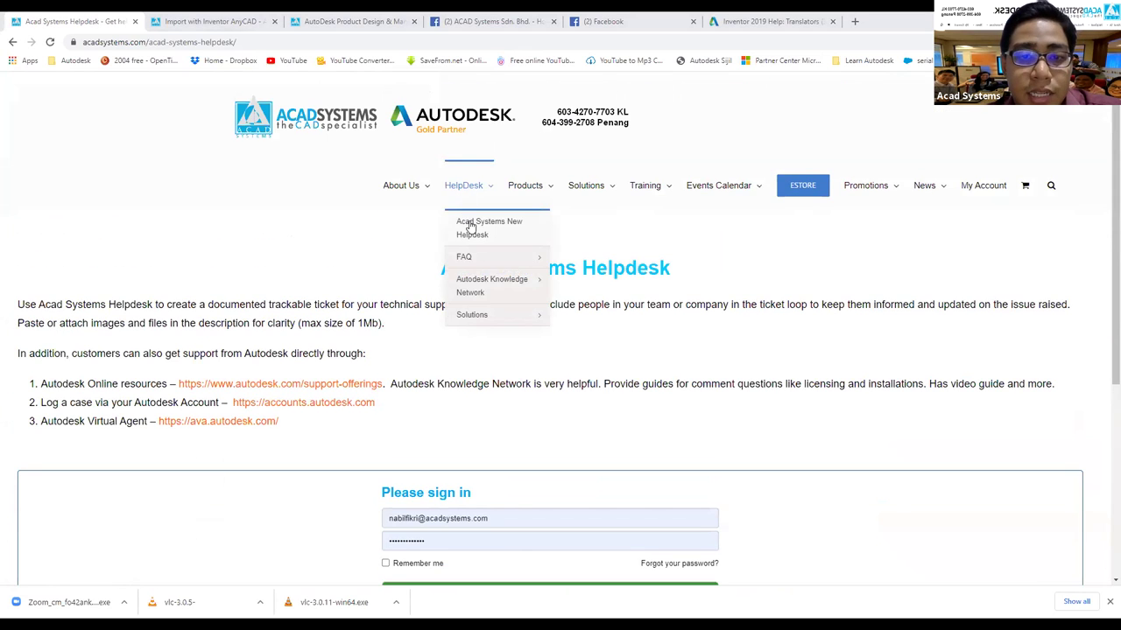
scroll(415, 251, down, 3)
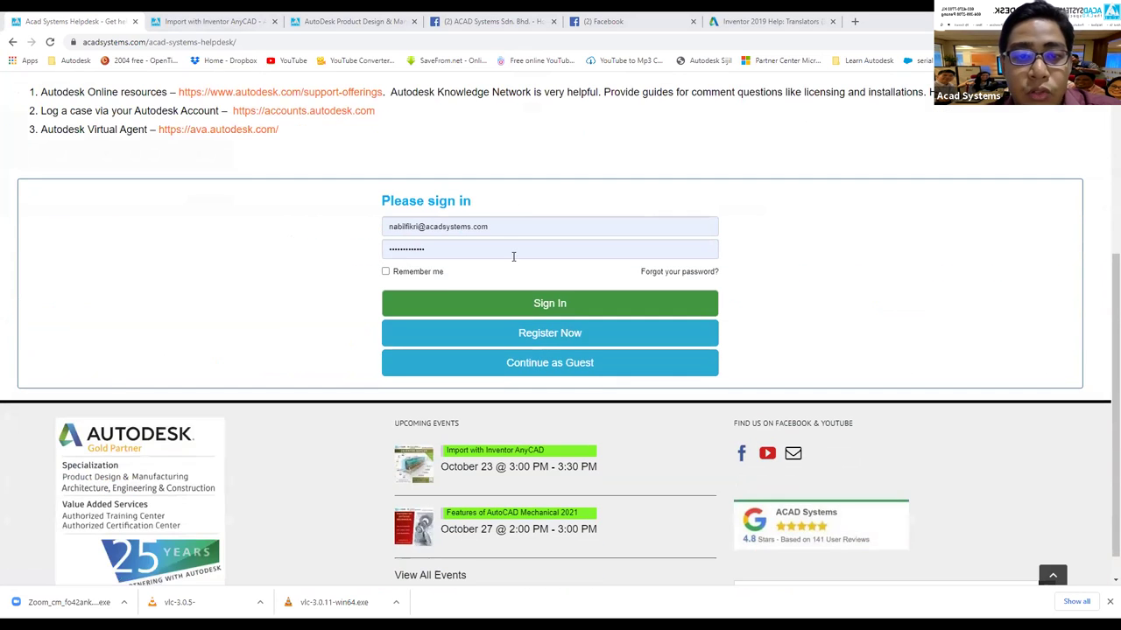
click(534, 363)
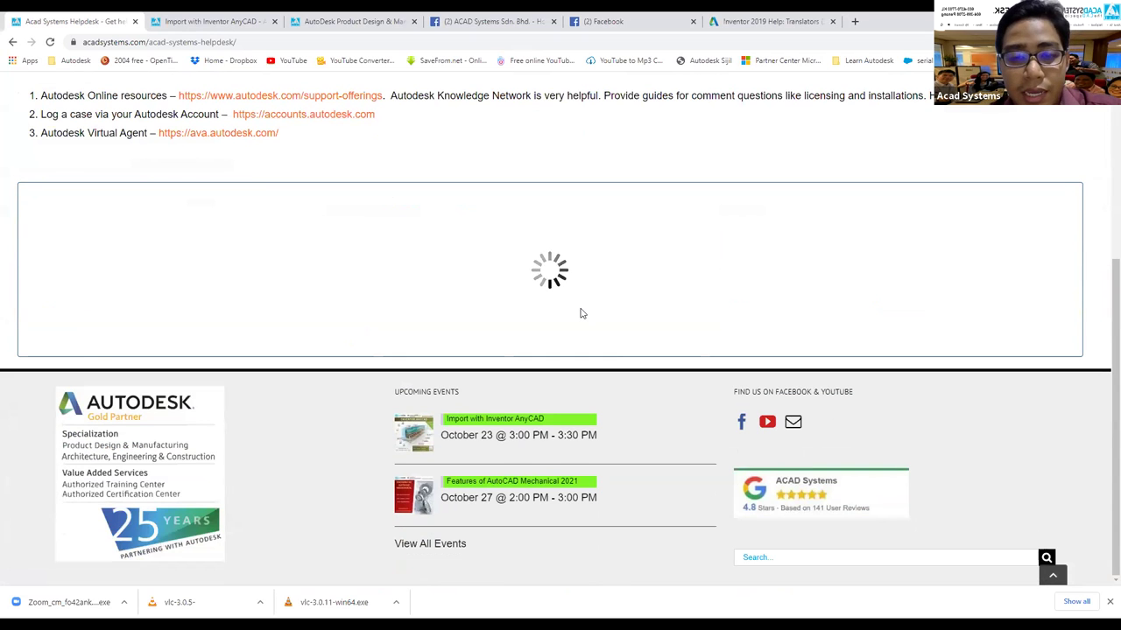
Step: Examine the new ticket form's subject, email, company and description fields, the description's image insertion options, and the category and priority fields
scroll(203, 227, down, 1)
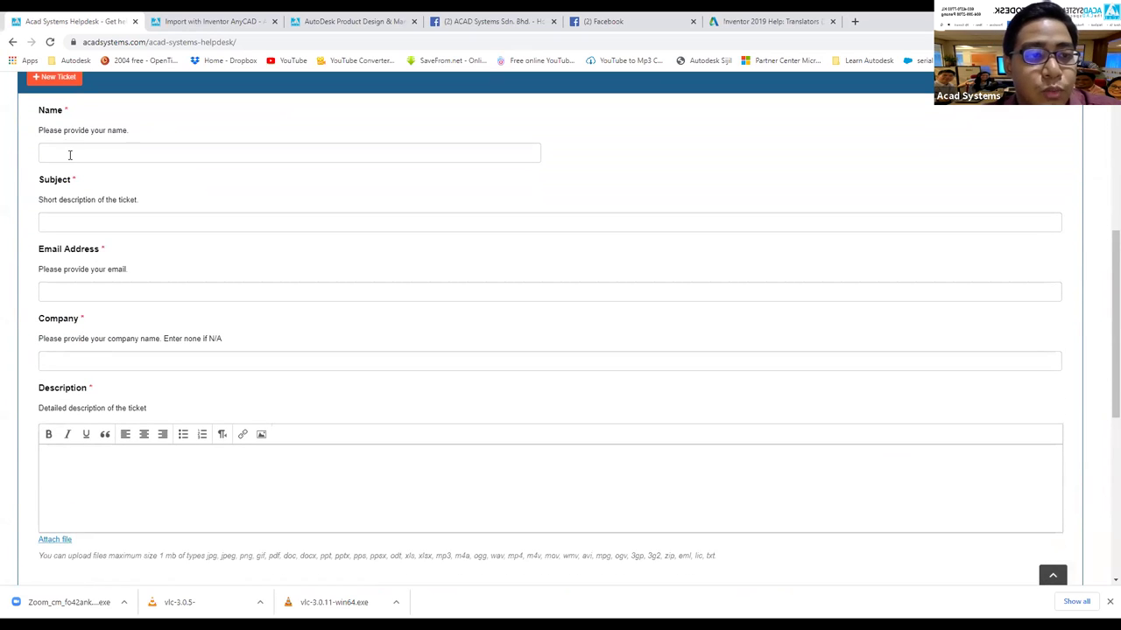
click(161, 222)
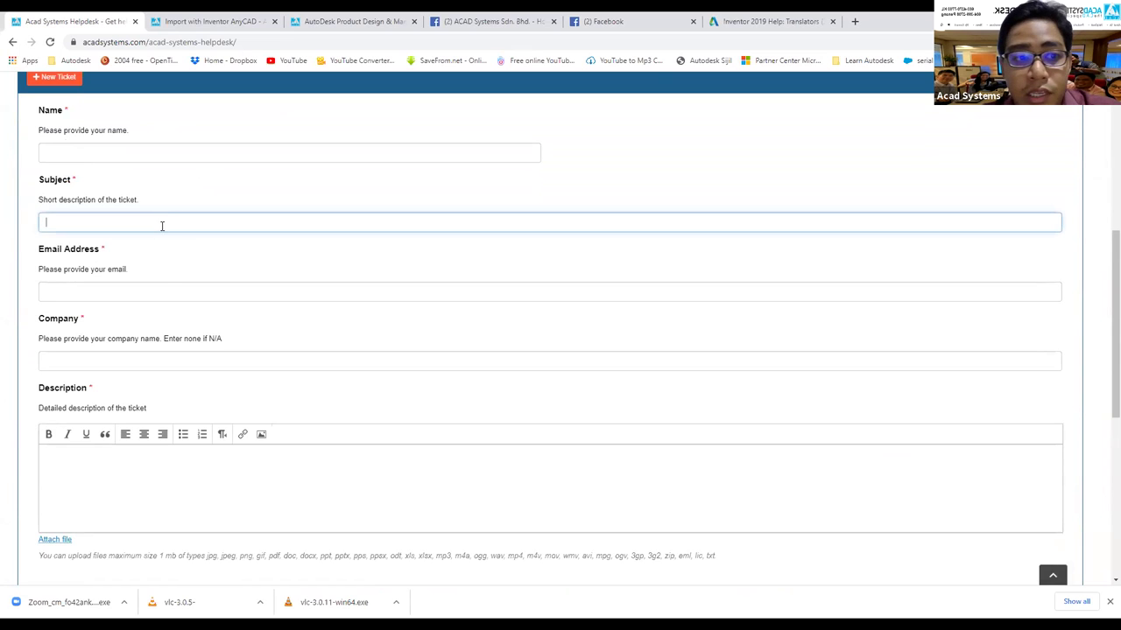
click(192, 293)
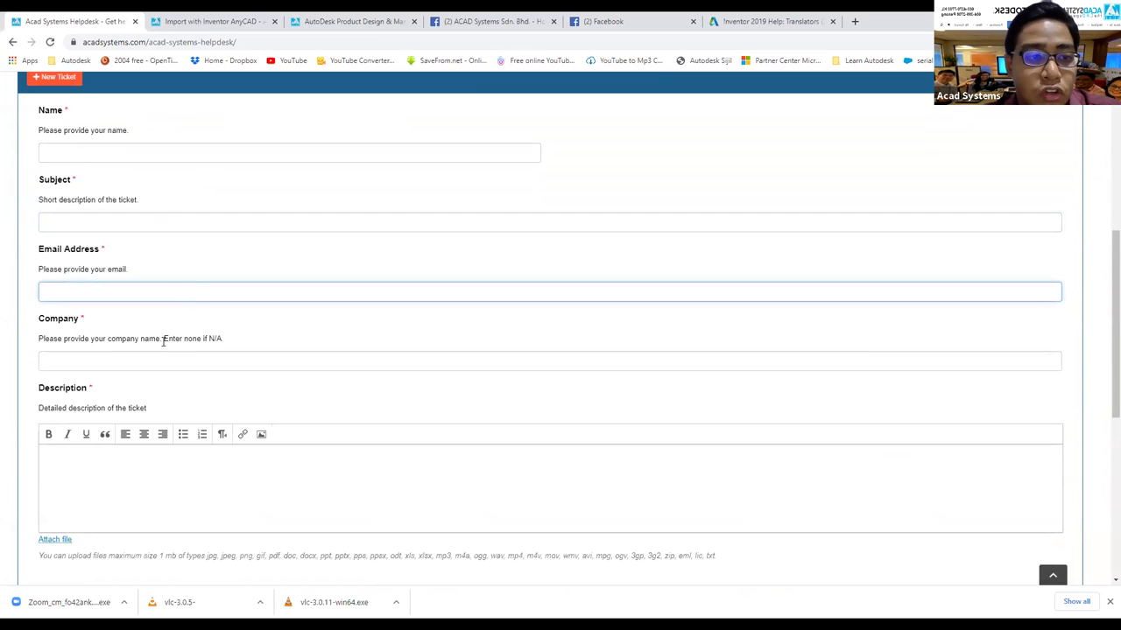
scroll(221, 449, down, 1)
scroll(221, 449, down, 1)
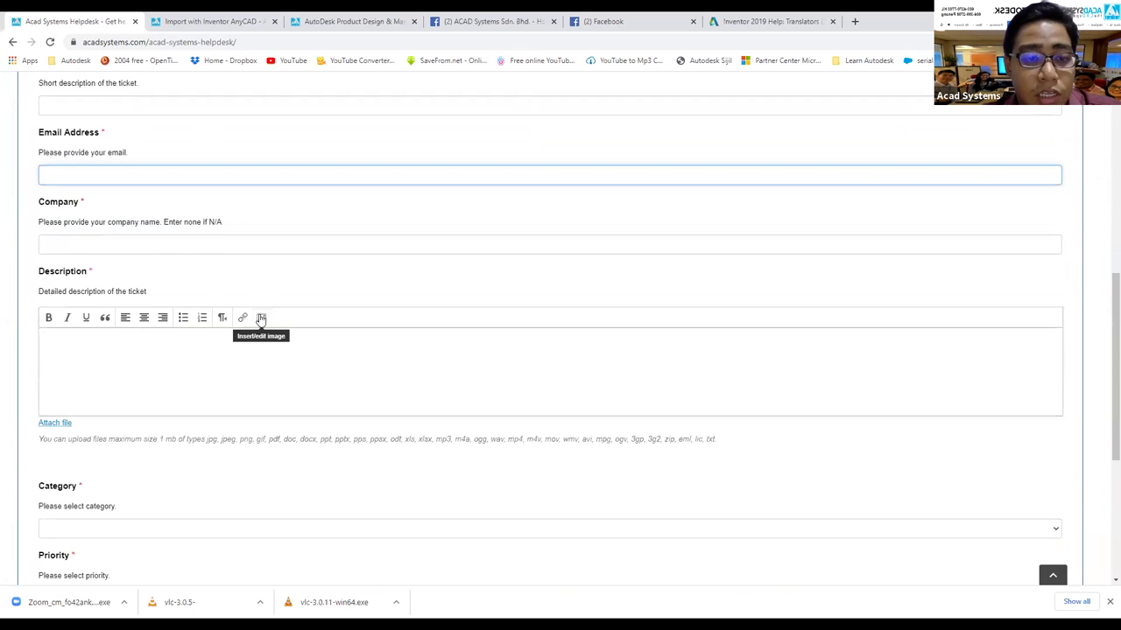
click(263, 318)
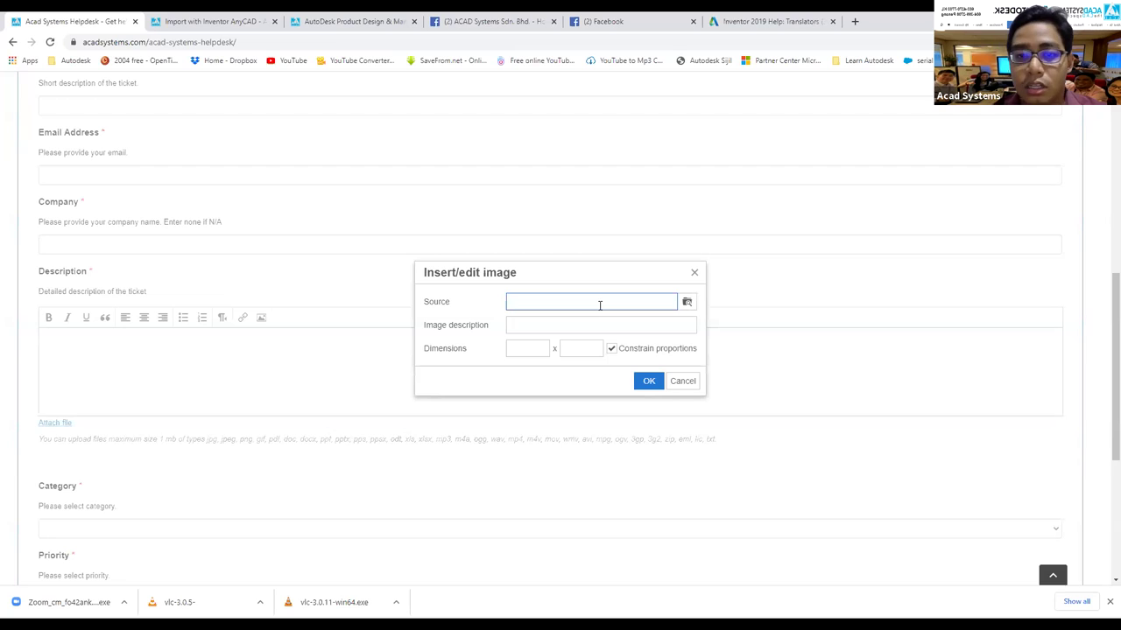
click(692, 274)
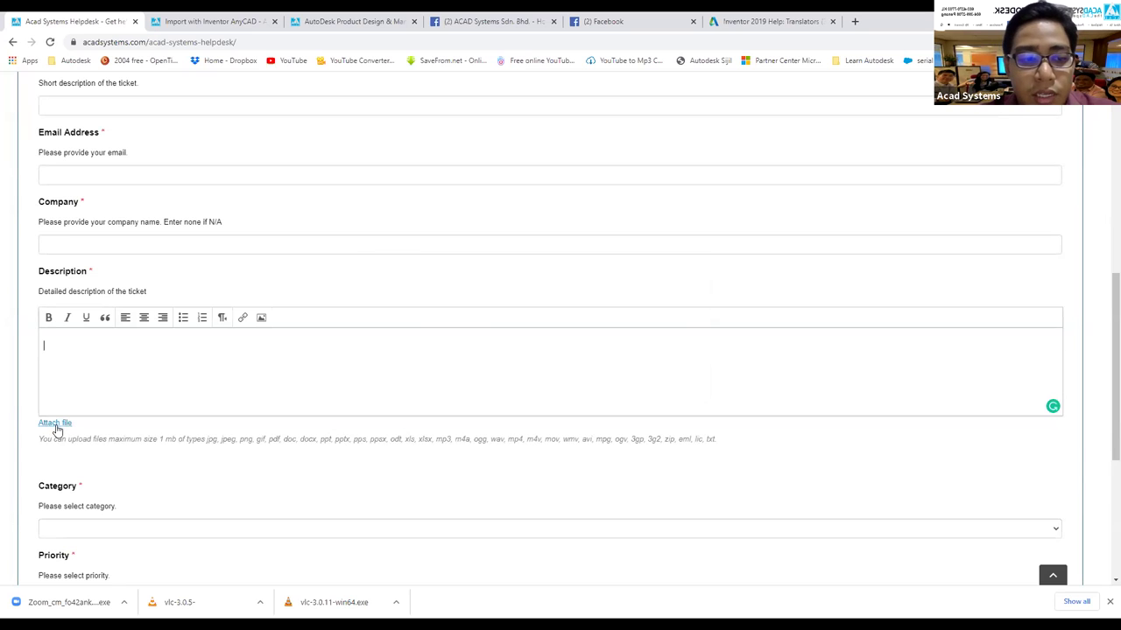
scroll(195, 425, down, 2)
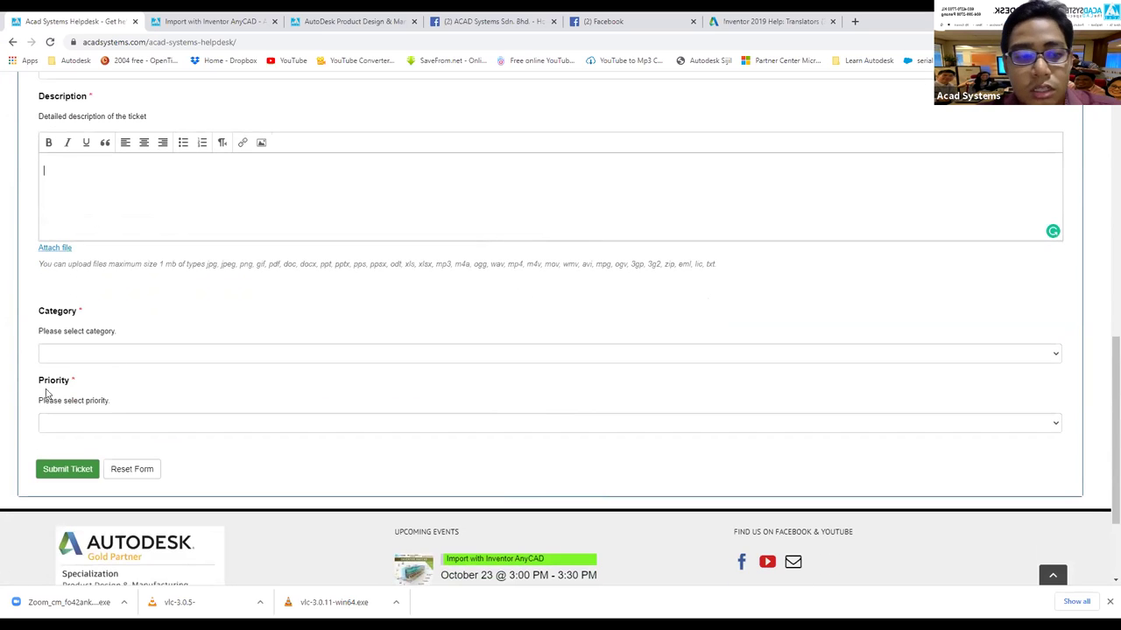